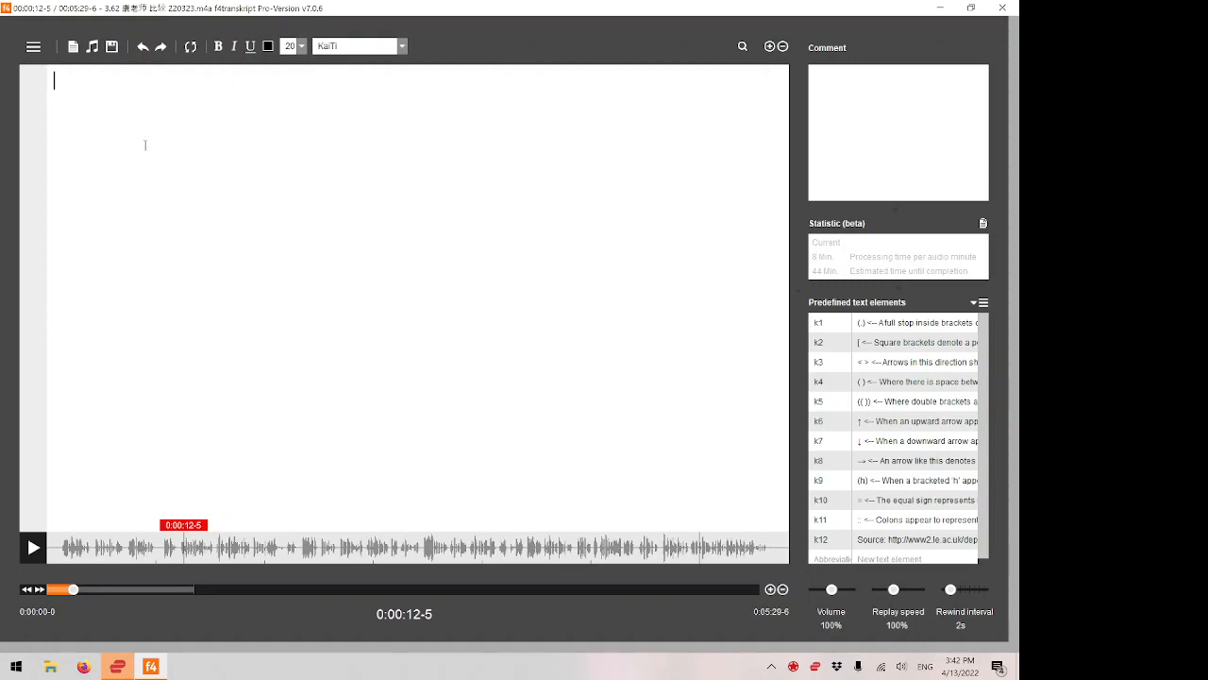
Reset playback to 0:00:01-0 and insert a timestamp there on the first line of the transcript.
{"action": "key", "text": "F4"}
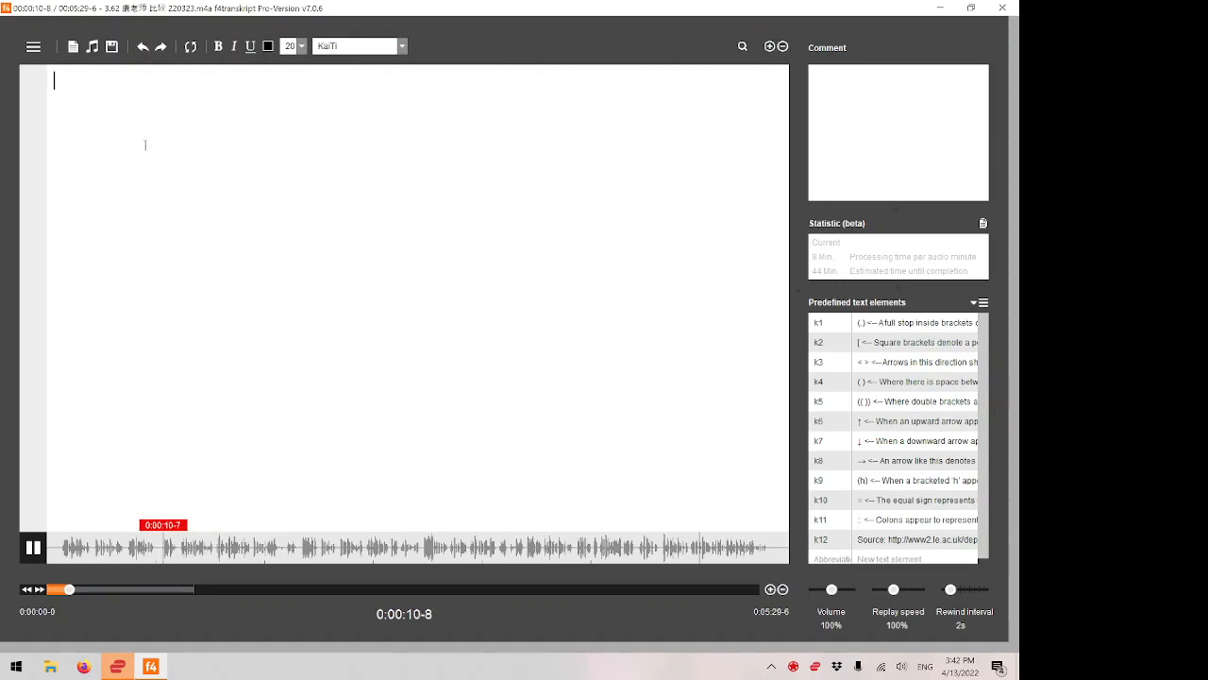
{"action": "key", "text": "F4"}
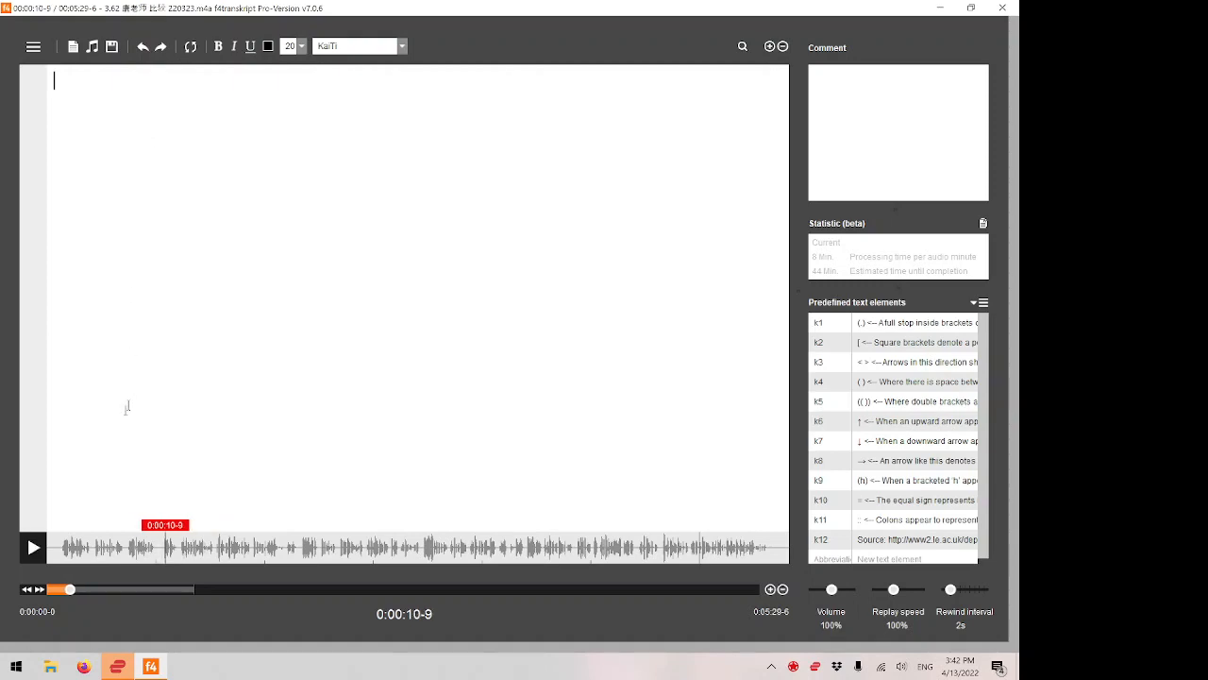
{"action": "left_click", "coordinate": [59, 543]}
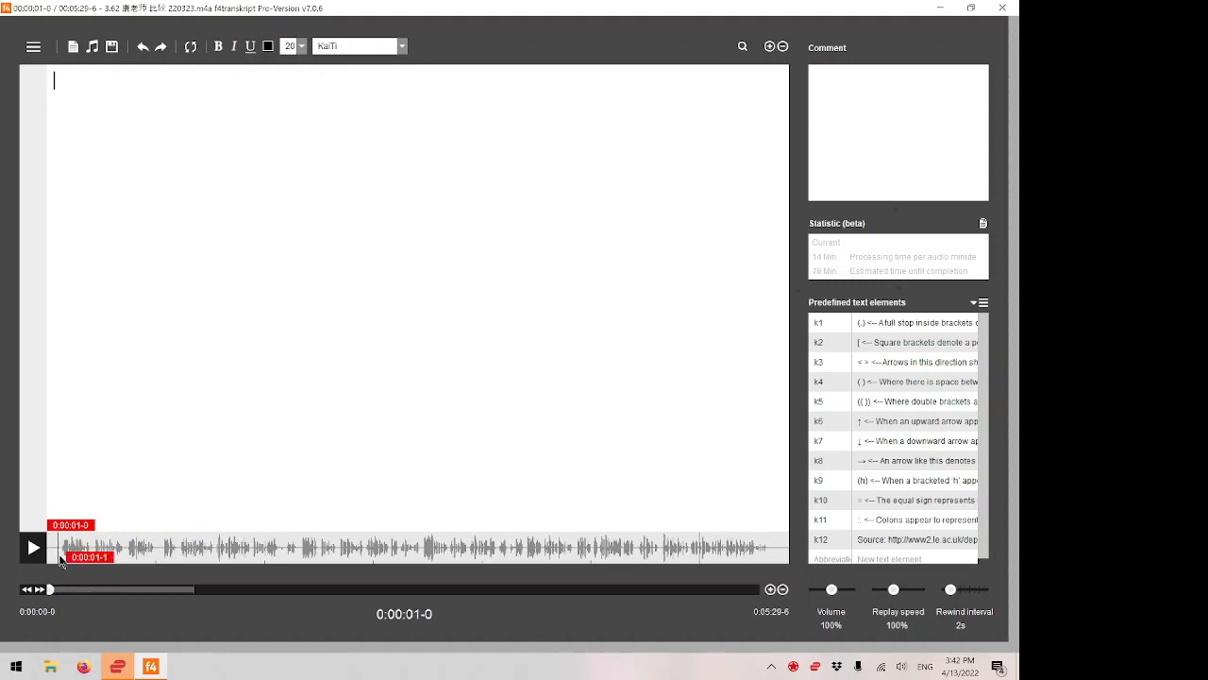
{"action": "left_click", "coordinate": [27, 538]}
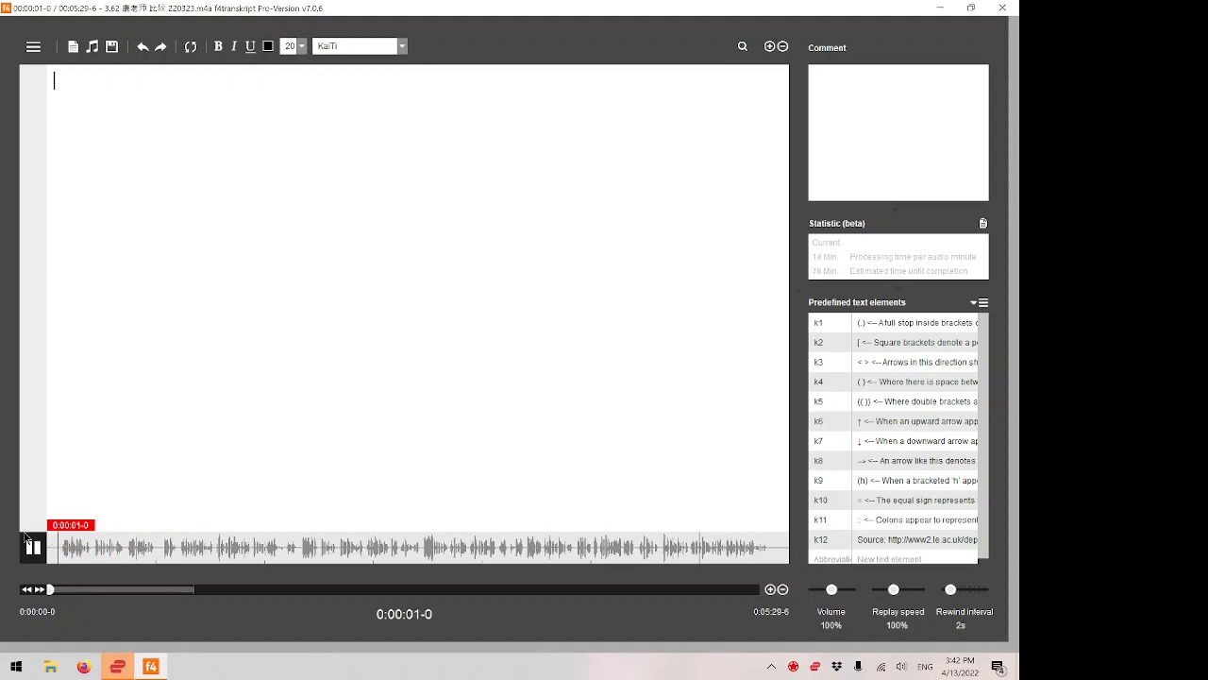
{"action": "key", "text": "F8"}
{"action": "left_click", "coordinate": [27, 537]}
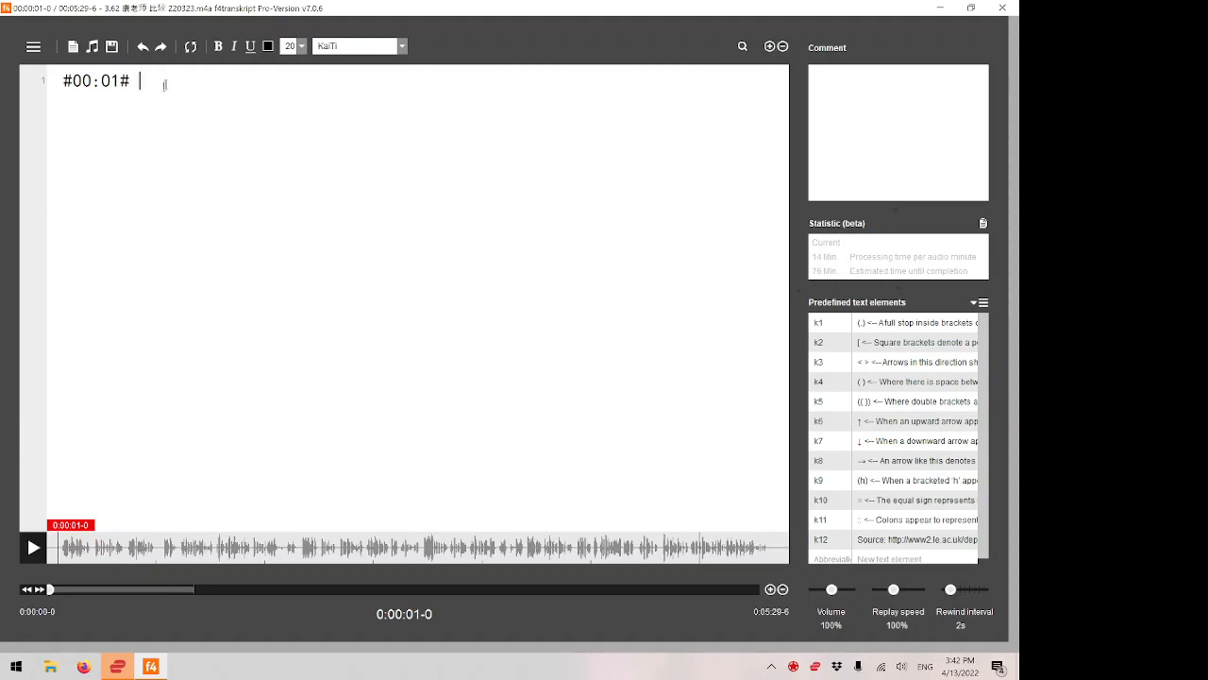
{"action": "left_click", "coordinate": [110, 50]}
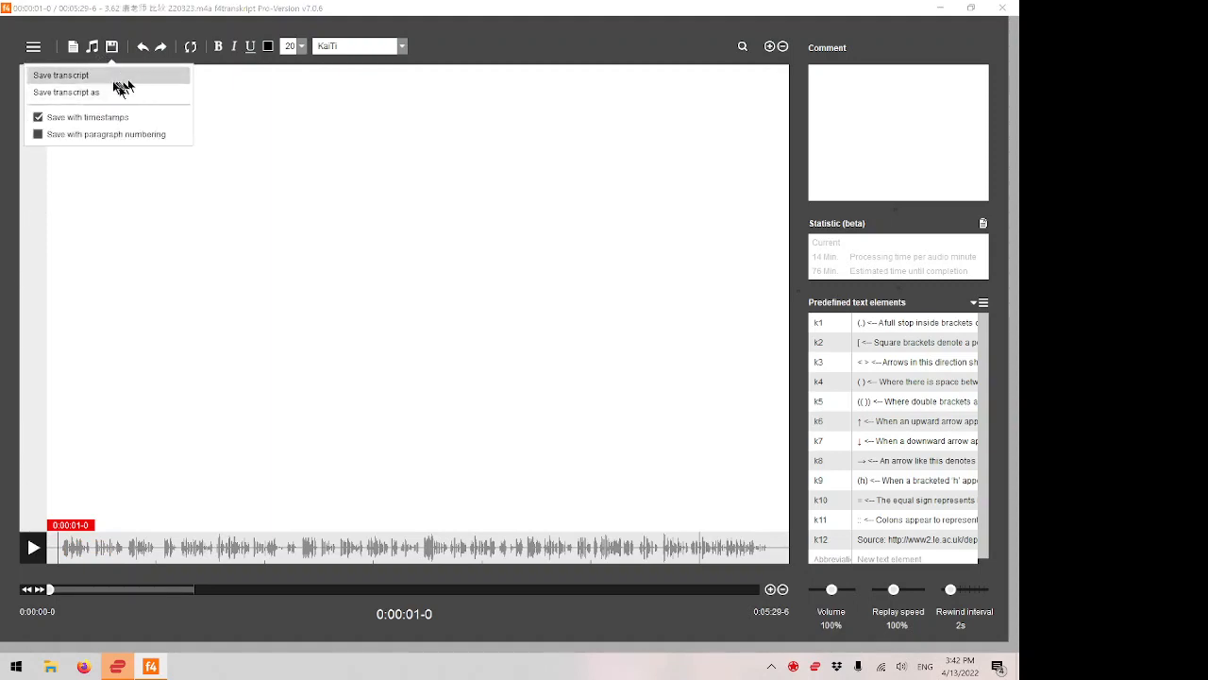
{"action": "left_click", "coordinate": [166, 177]}
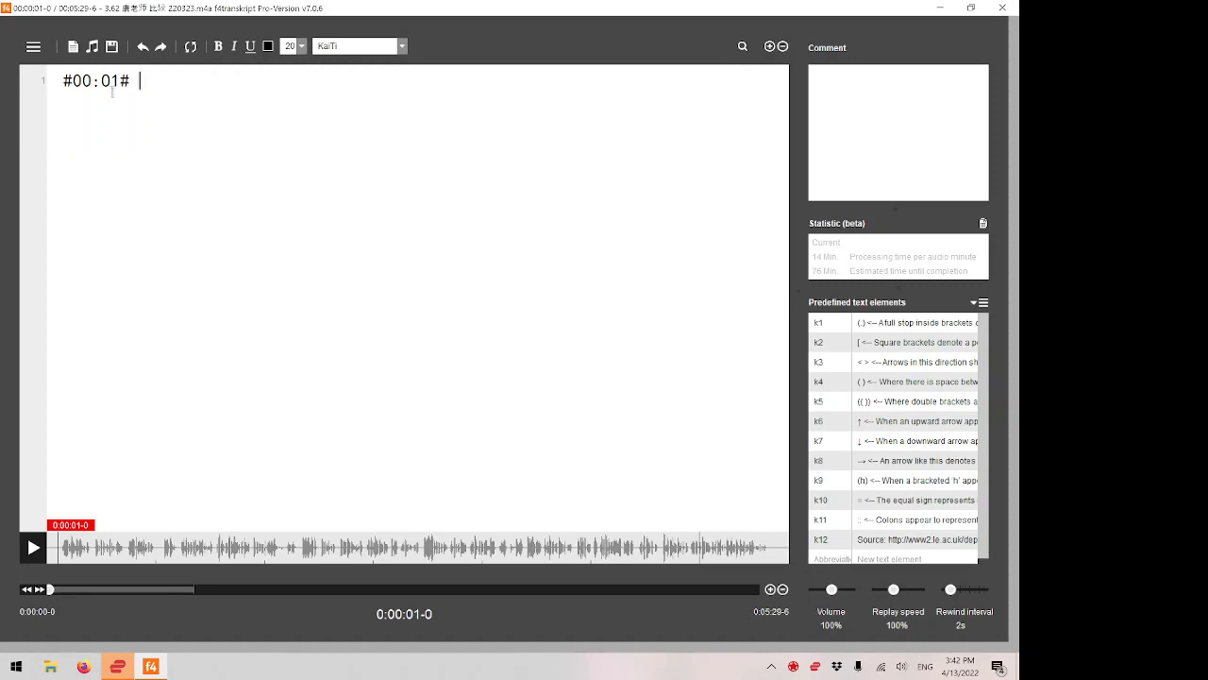
Listen to the opening words, switch the keyboard to Chinese input and clear the Latin text after the timestamp.
{"action": "key", "text": "F4"}
{"action": "type", "text": "jin"}
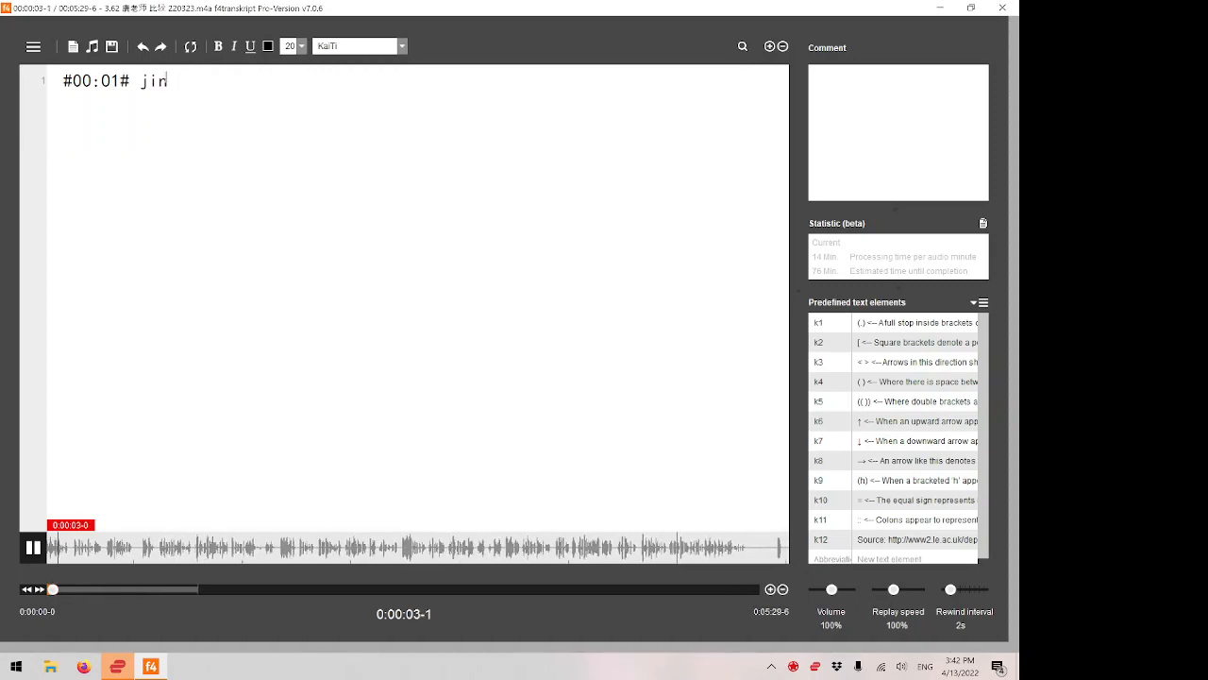
{"action": "key", "text": "F4"}
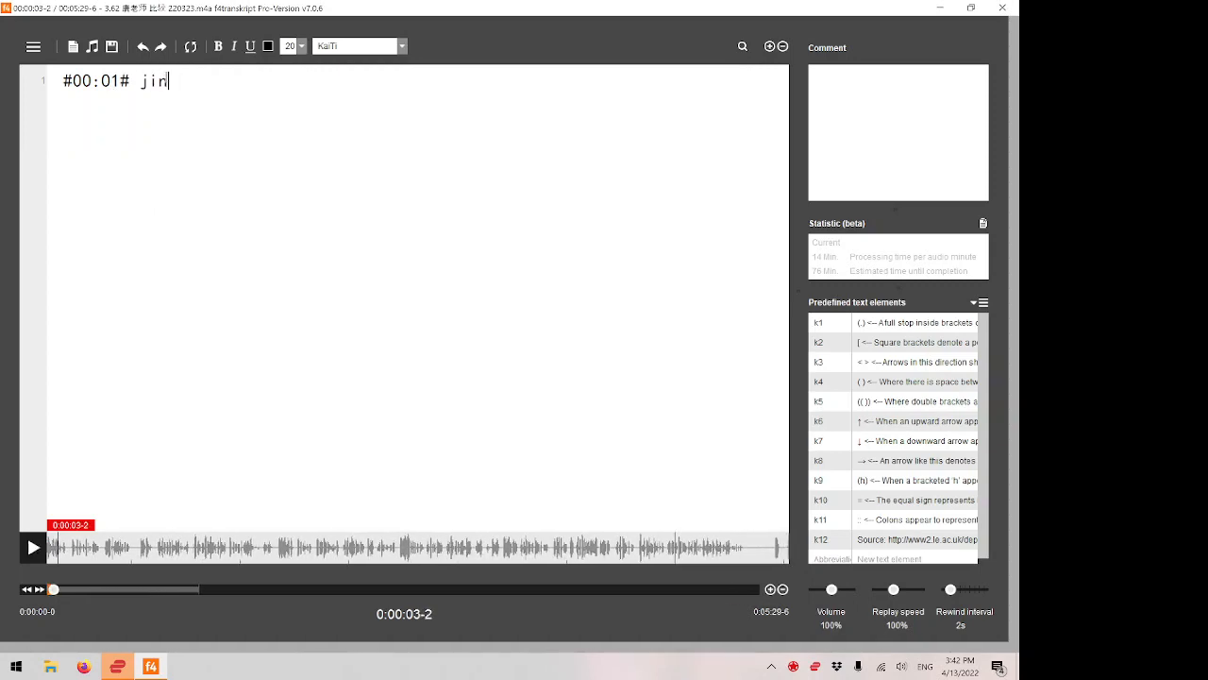
{"action": "key", "text": "super+space"}
{"action": "key", "text": "super+space"}
{"action": "key", "text": "BackSpace"}
{"action": "key", "text": "BackSpace"}
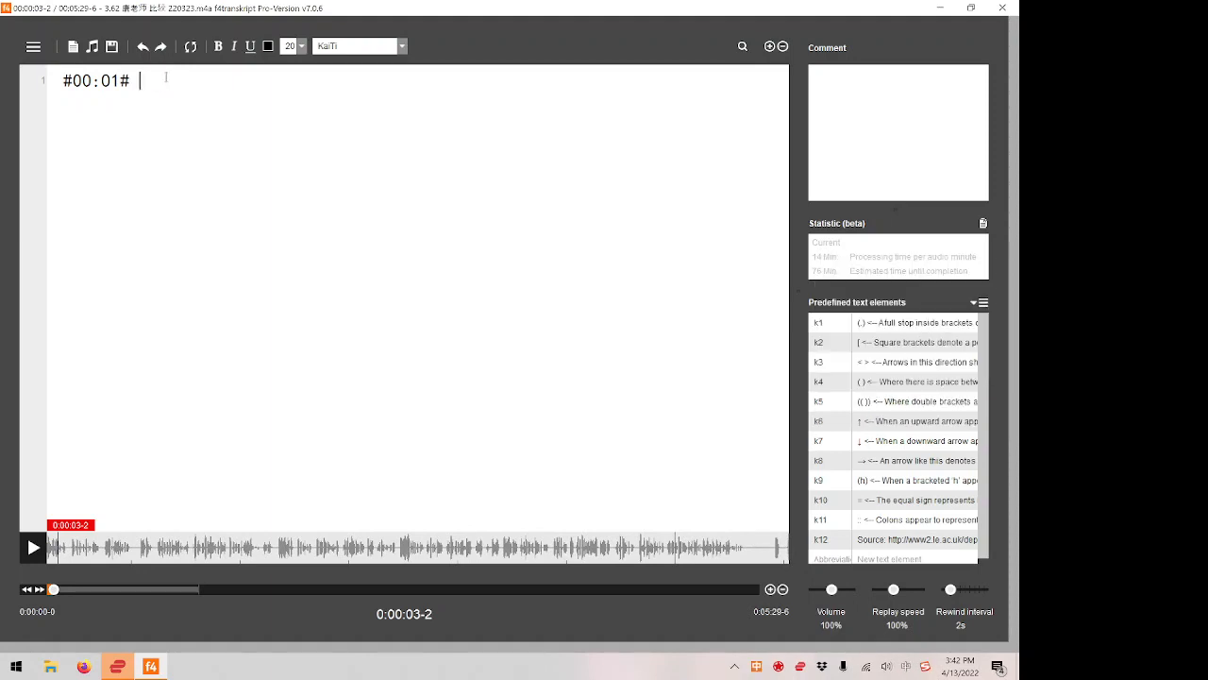
Transcribe 今天比较以下四种 after the 00:01 timestamp, replaying the audio to catch the wording.
{"action": "type", "text": "jintia"}
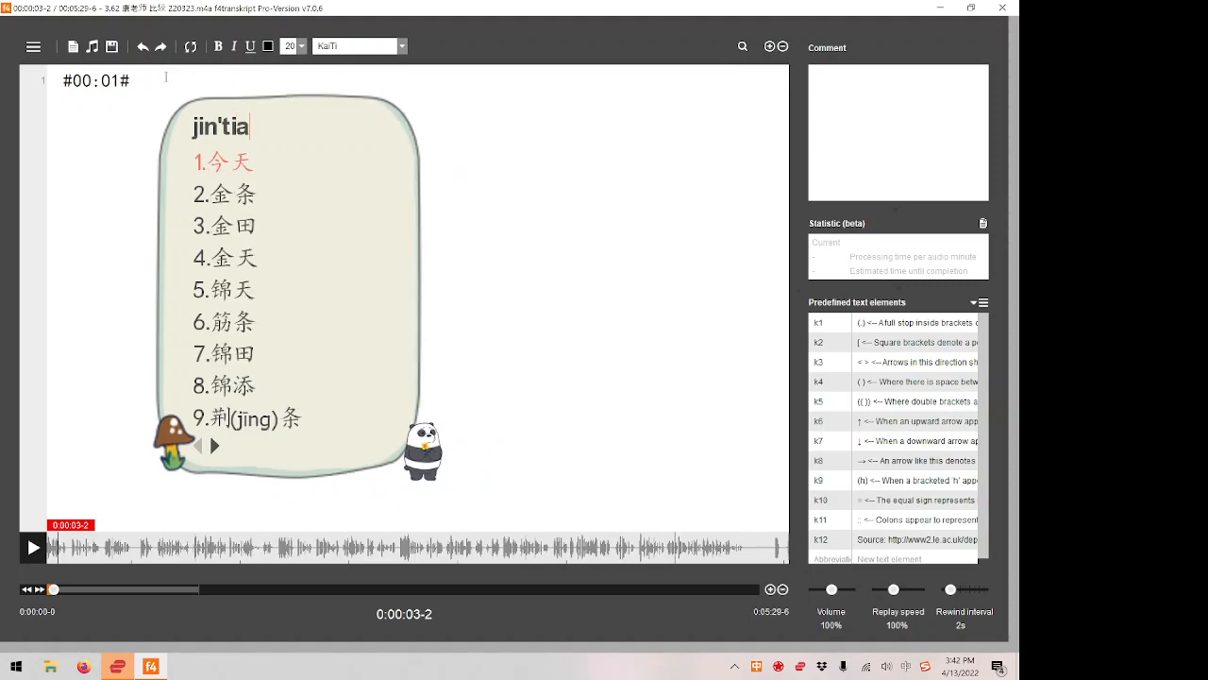
{"action": "type", "text": "nbijiao"}
{"action": "key", "text": "space"}
{"action": "key", "text": "F4"}
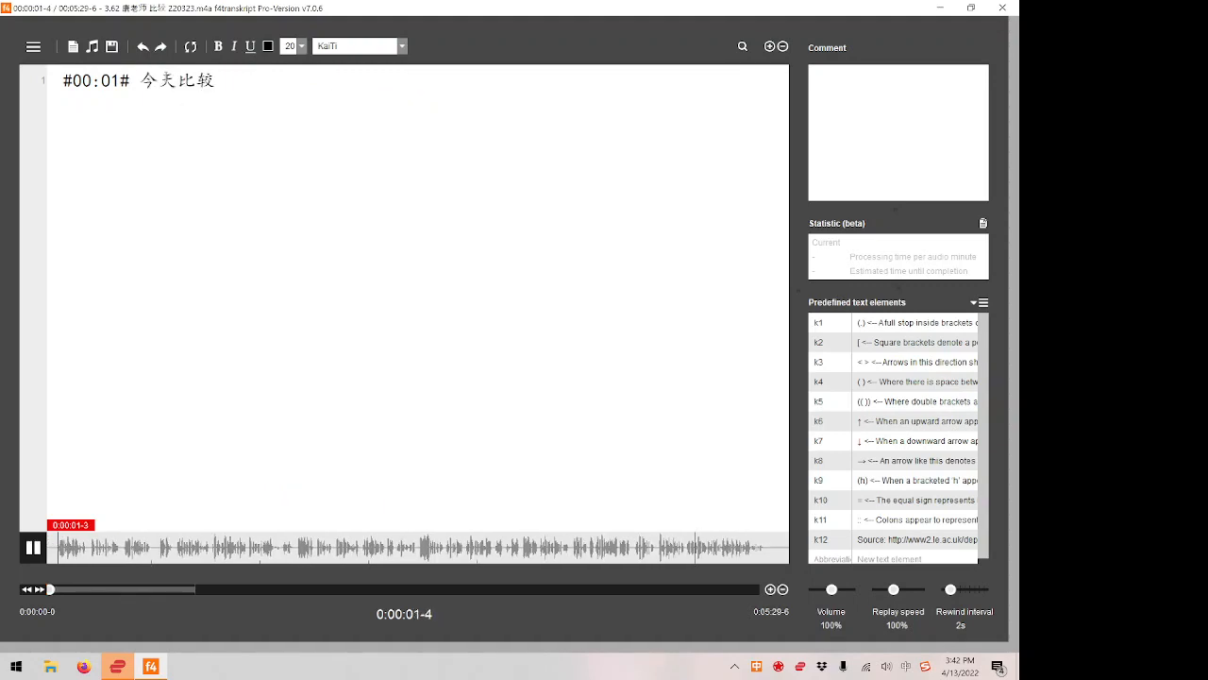
{"action": "type", "text": "yi'"}
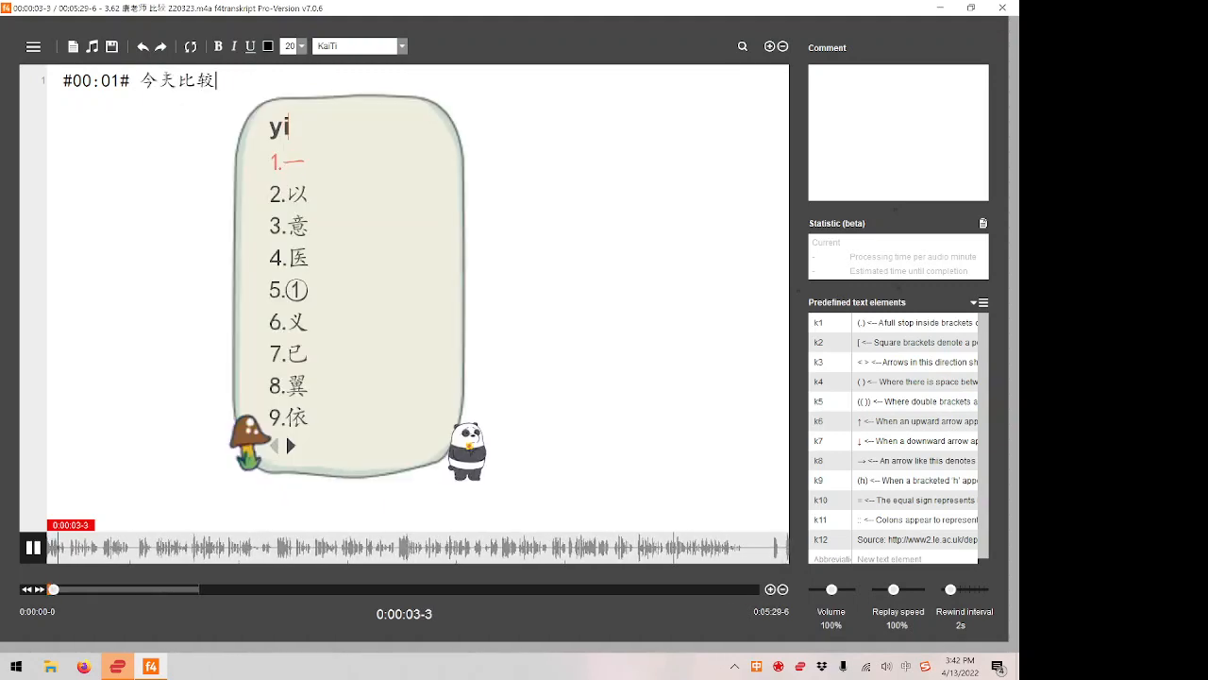
{"action": "type", "text": "xia'si'zhong"}
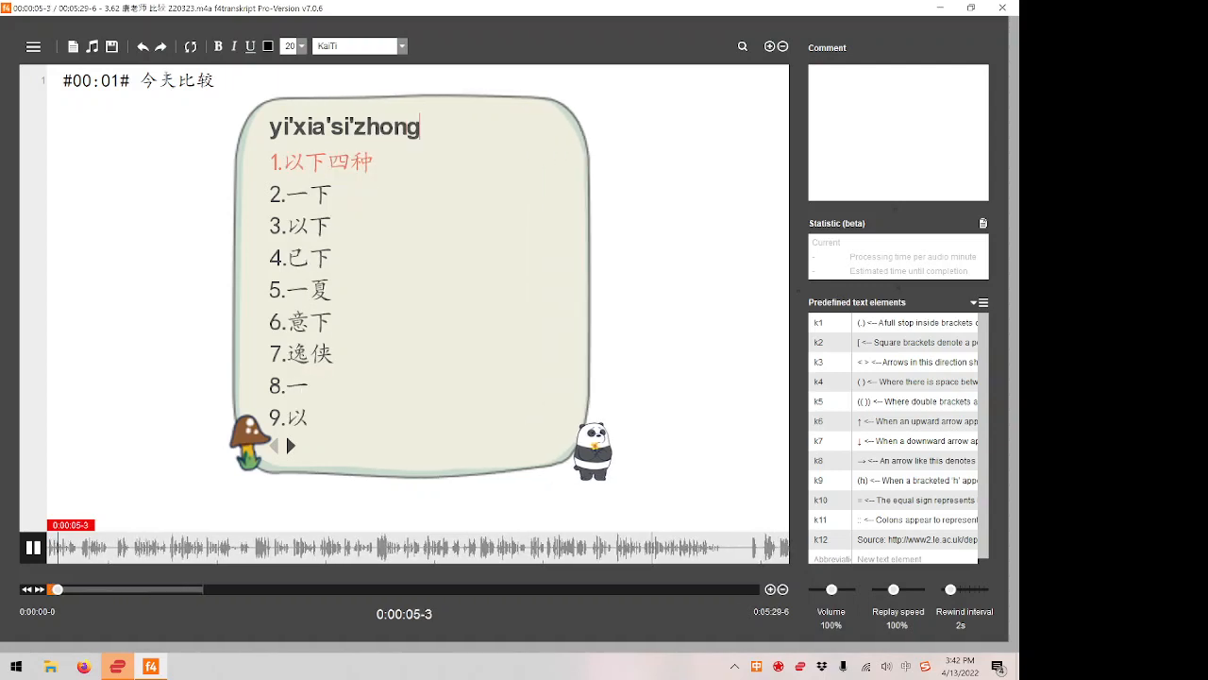
{"action": "key", "text": "F4"}
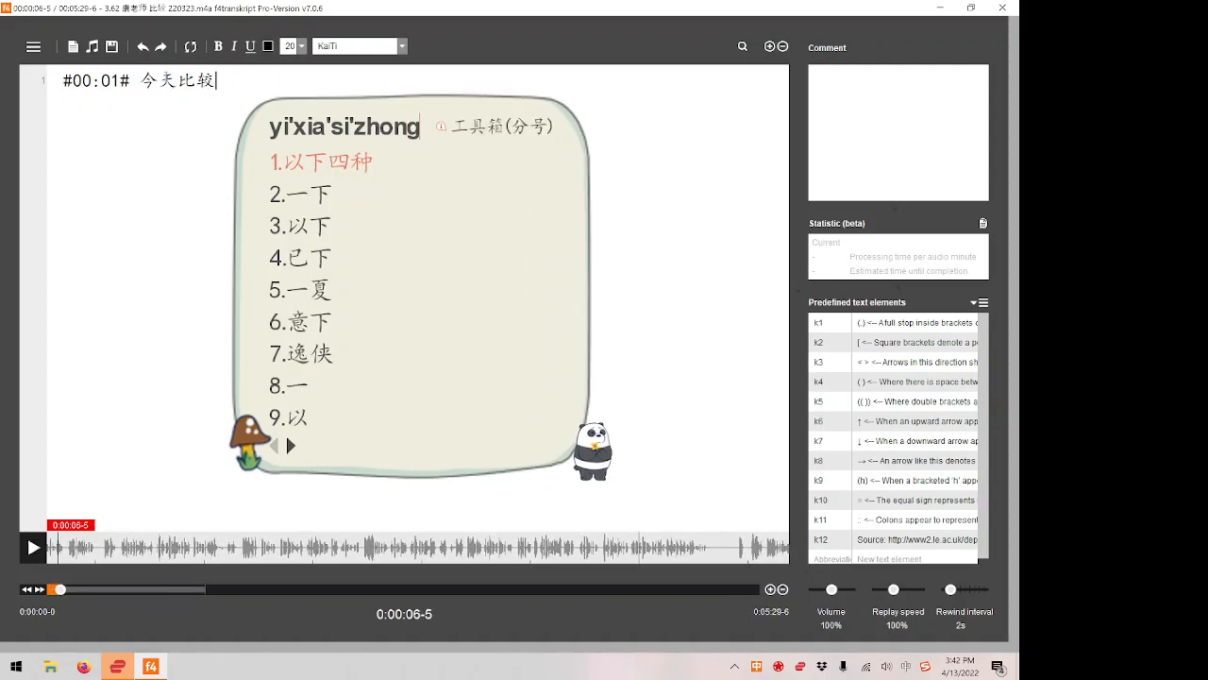
{"action": "key", "text": "space"}
Complete the sentence with 咖啡冲泡的这个方式。 and insert a closing timestamp at the current playback position.
{"action": "type", "text": "kafechong"}
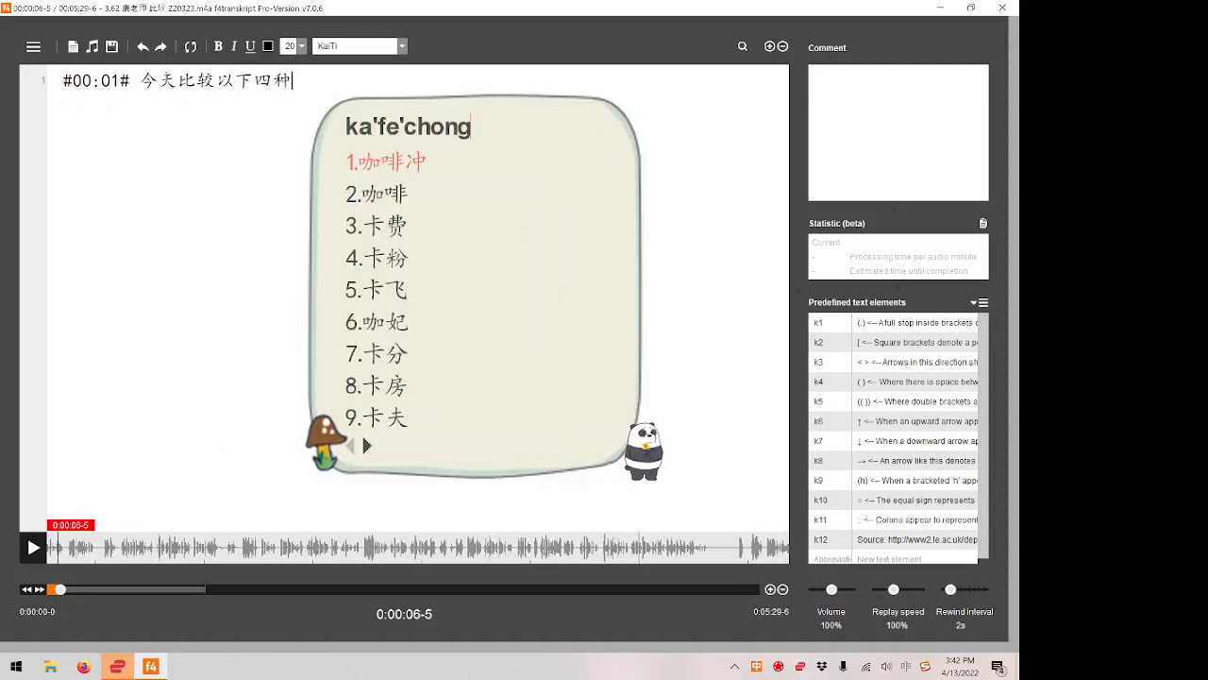
{"action": "key", "text": "BackSpace"}
{"action": "type", "text": "ag"}
{"action": "key", "text": "BackSpace"}
{"action": "key", "text": "BackSpace"}
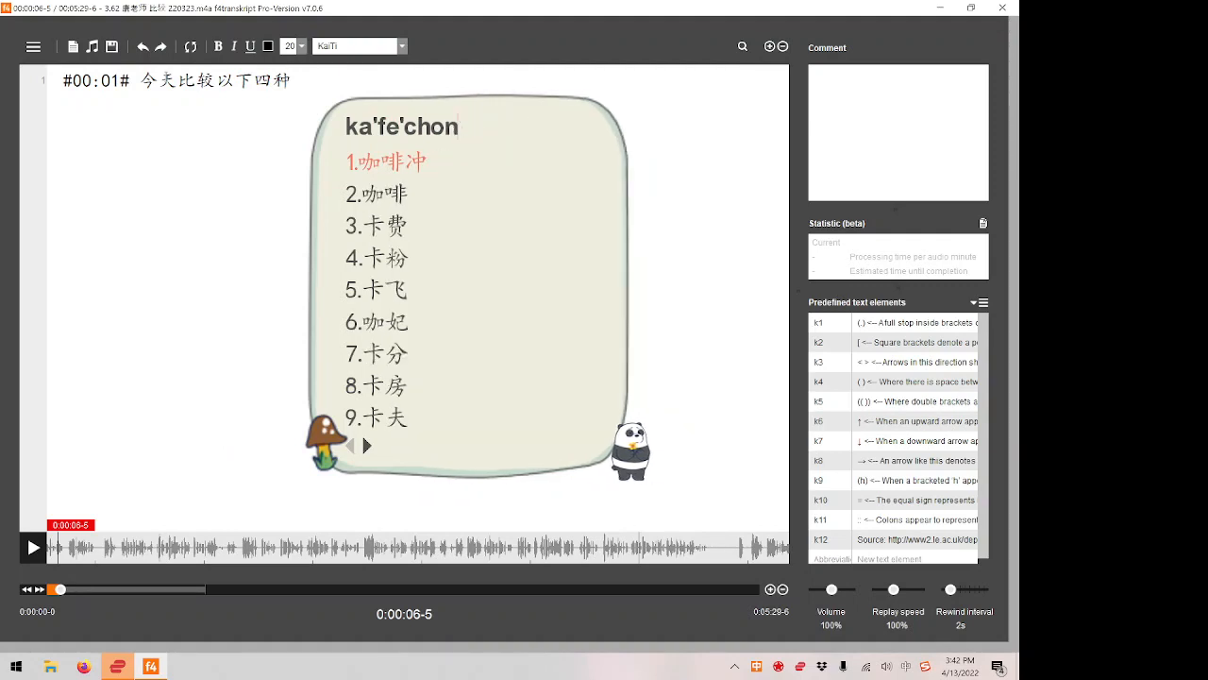
{"action": "type", "text": "gpaoded"}
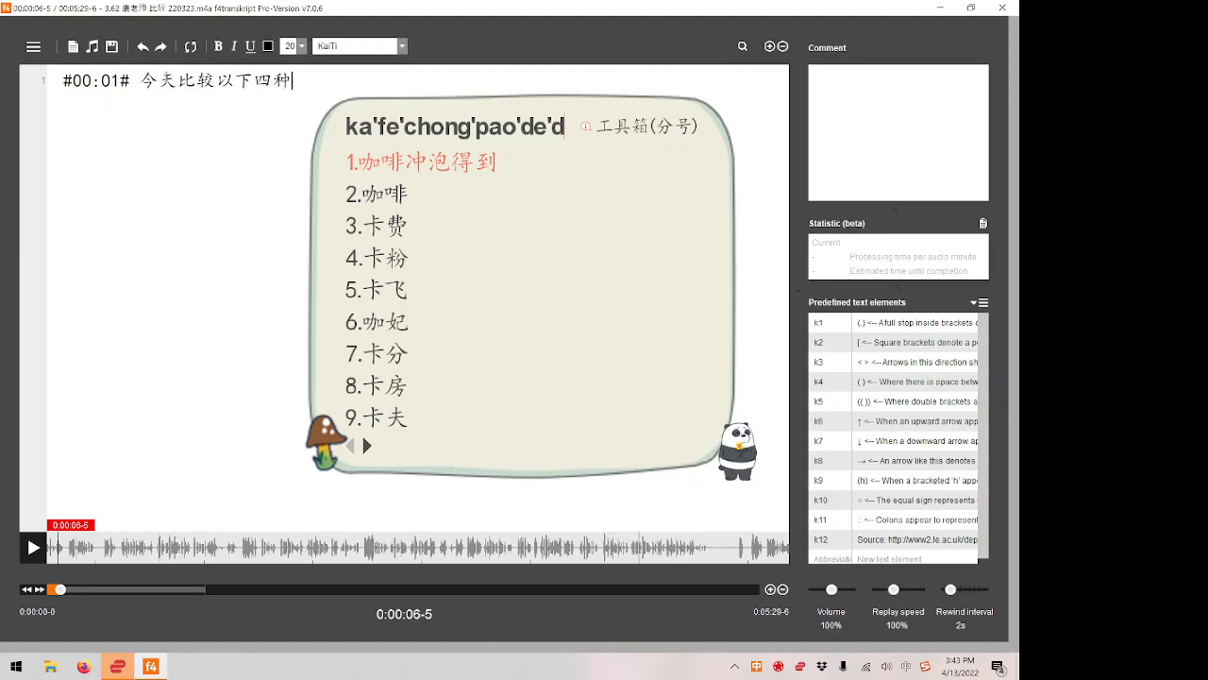
{"action": "key", "text": "F4"}
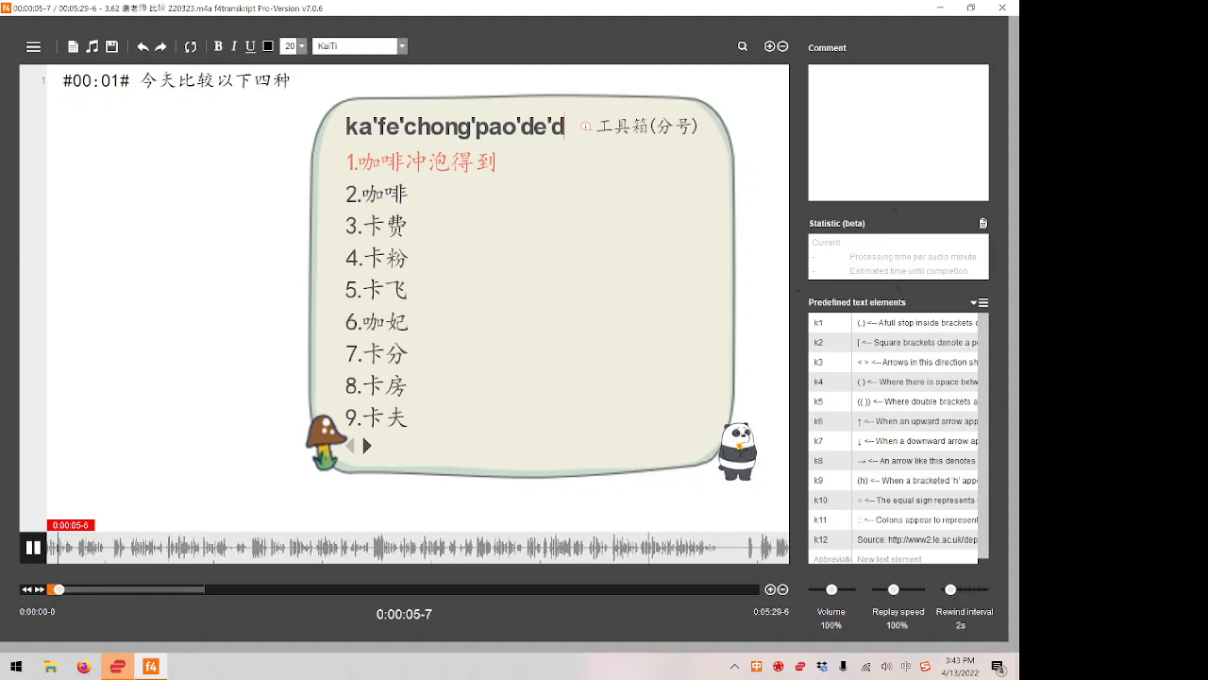
{"action": "key", "text": "F4"}
{"action": "key", "text": "BackSpace"}
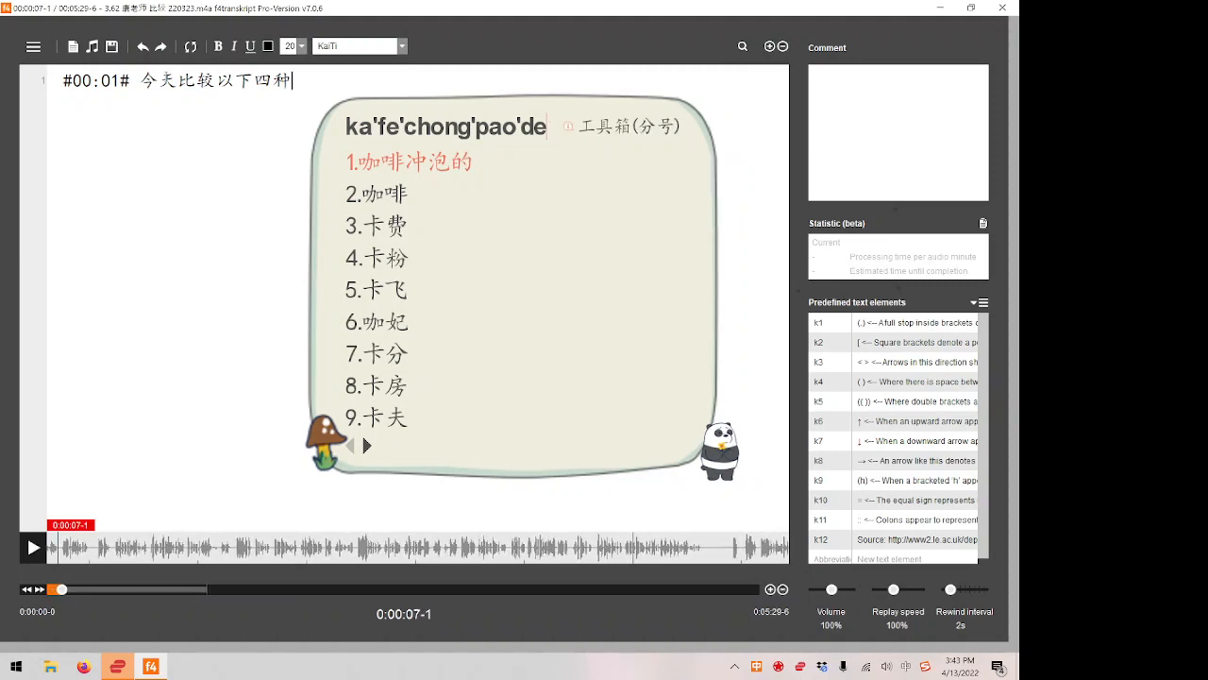
{"action": "type", "text": "zhe'ge'fa'na'g'shi"}
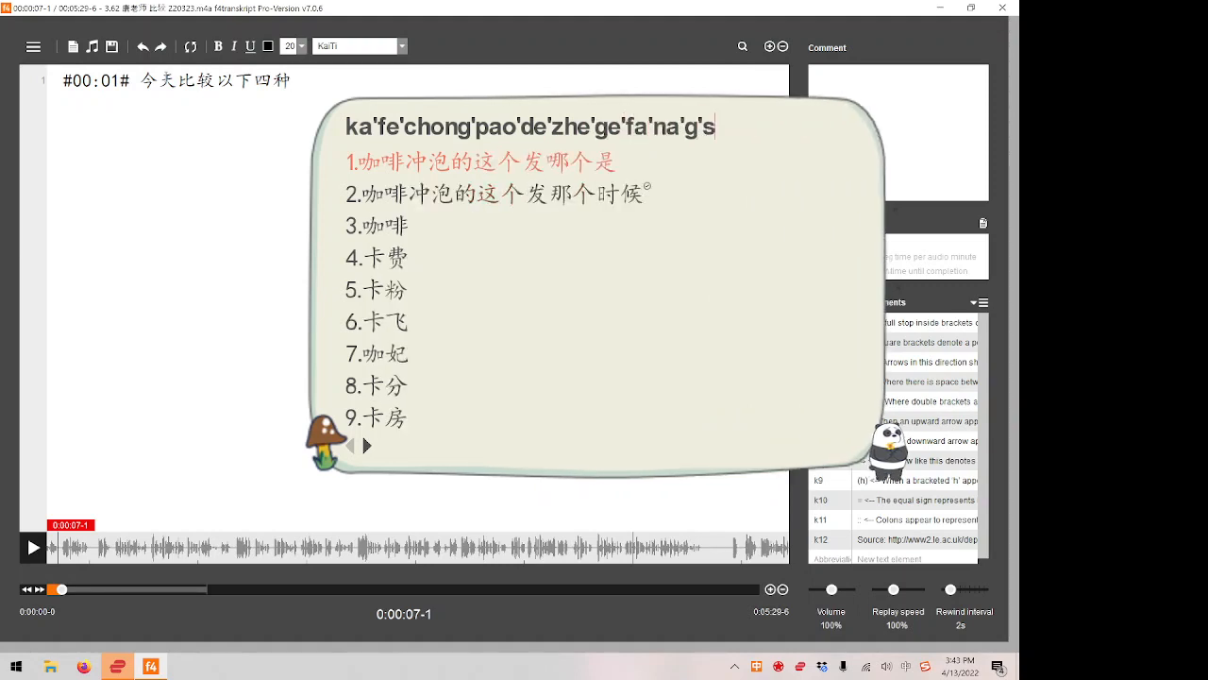
{"action": "key", "text": "BackSpace"}
{"action": "key", "text": "BackSpace"}
{"action": "key", "text": "BackSpace"}
{"action": "key", "text": "BackSpace"}
{"action": "key", "text": "BackSpace"}
{"action": "key", "text": "BackSpace"}
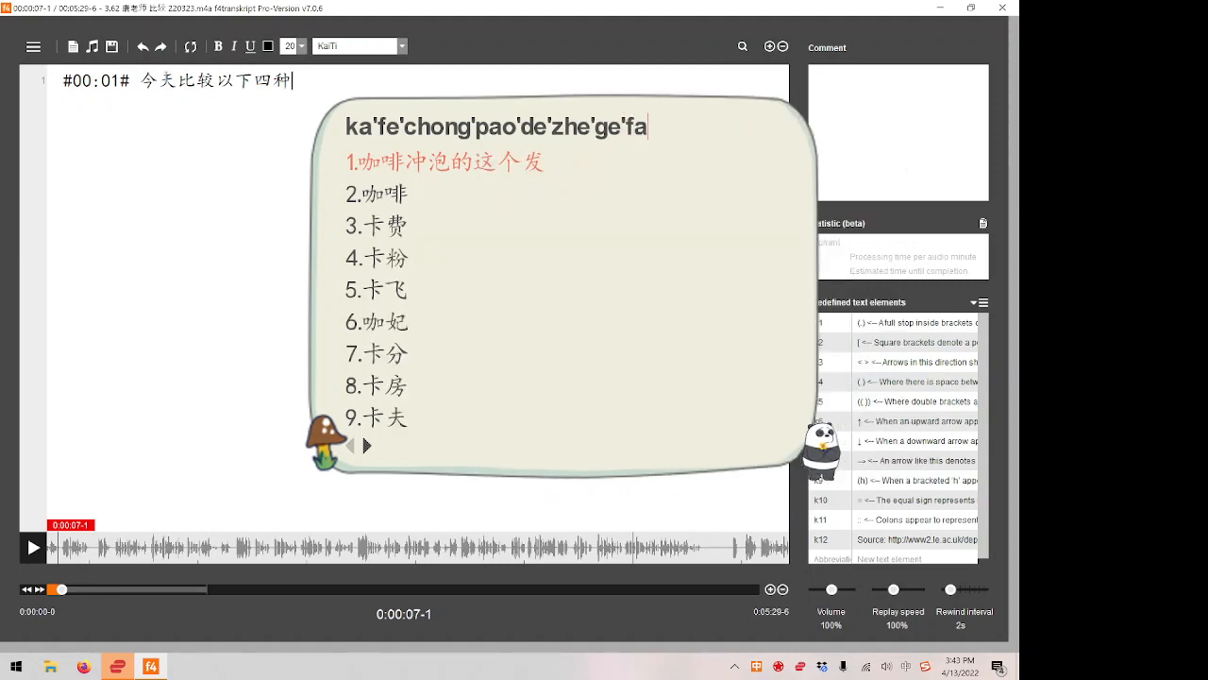
{"action": "type", "text": "ngshi"}
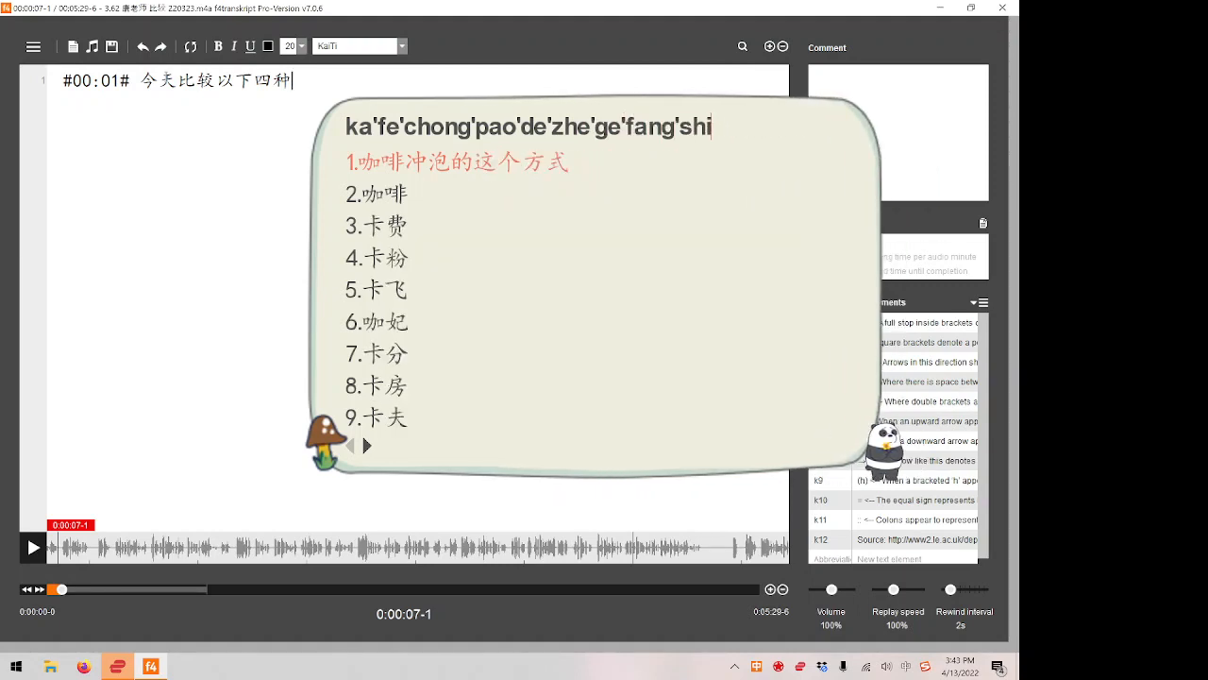
{"action": "key", "text": "space"}
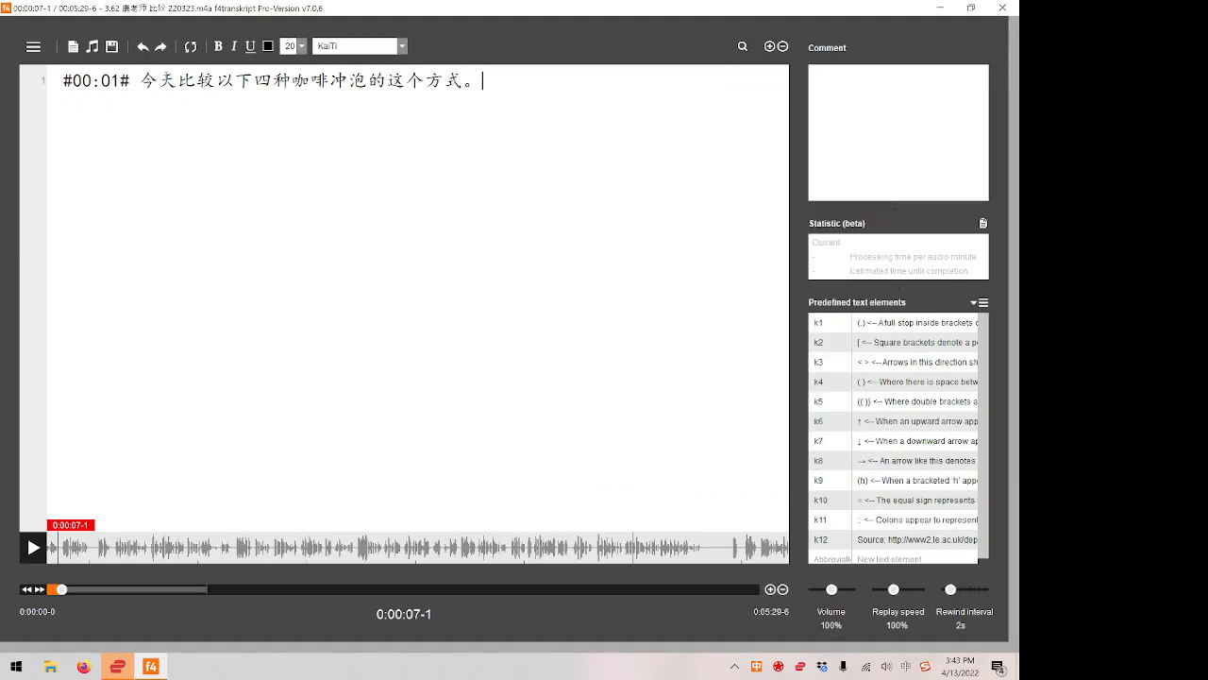
{"action": "key", "text": "F8"}
Look up the word 冲泡 from the transcript in the GoldenDict pop-up dictionary.
{"action": "left_click_drag", "start_coordinate": [368, 81], "coordinate": [330, 82]}
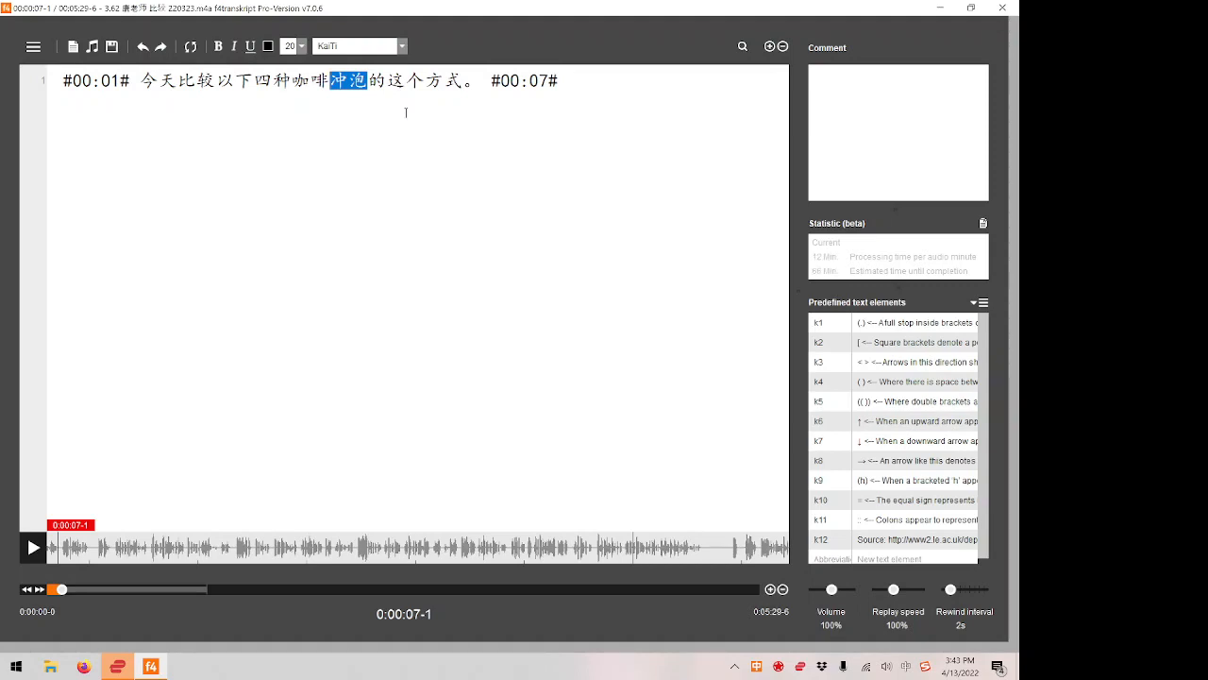
{"action": "key", "text": "ctrl+c"}
{"action": "key", "text": "ctrl+c"}
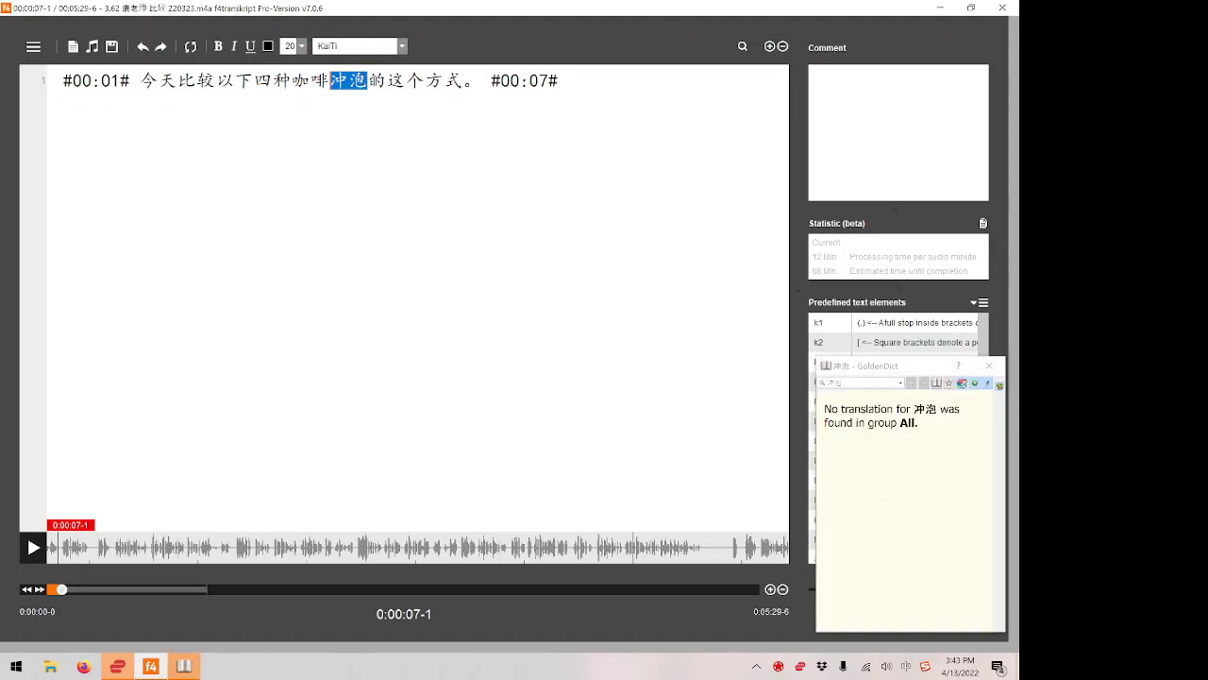
Look up the single character 冲 in the dictionary and read through its definitions.
{"action": "key", "text": "Right"}
{"action": "key", "text": "Left"}
{"action": "key", "text": "shift+Left"}
{"action": "key", "text": "ctrl+c"}
{"action": "key", "text": "ctrl+c"}
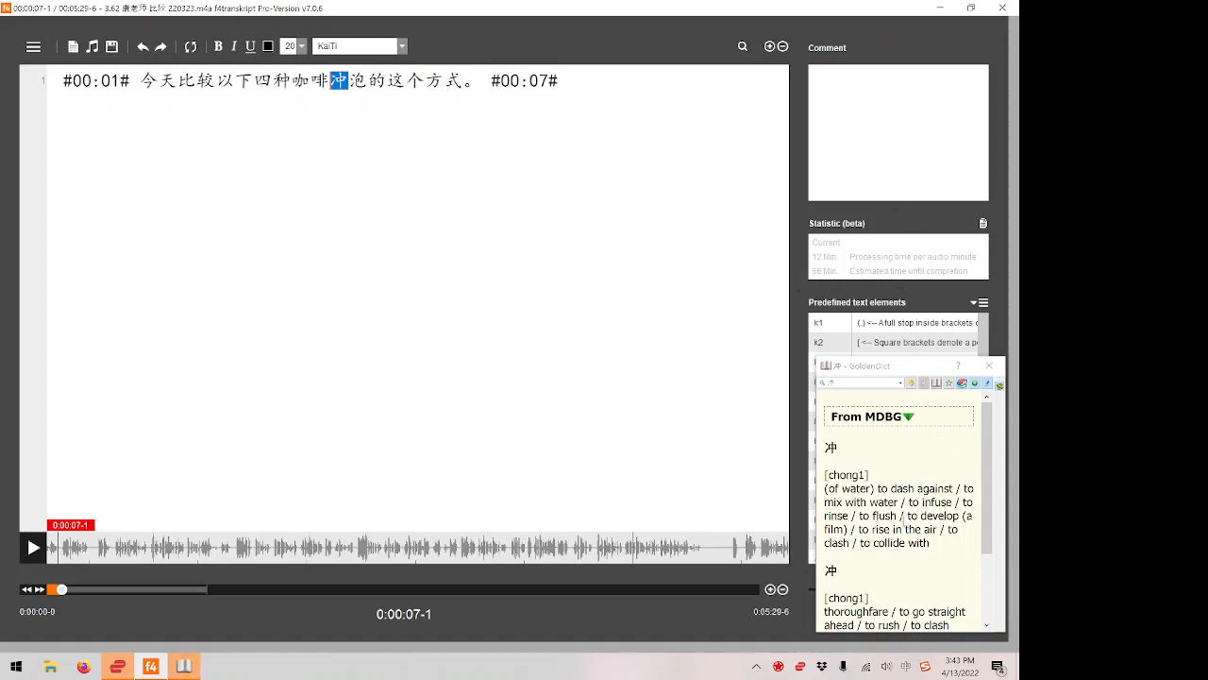
{"action": "scroll", "coordinate": [931, 525], "scroll_direction": "down", "scroll_amount": 2}
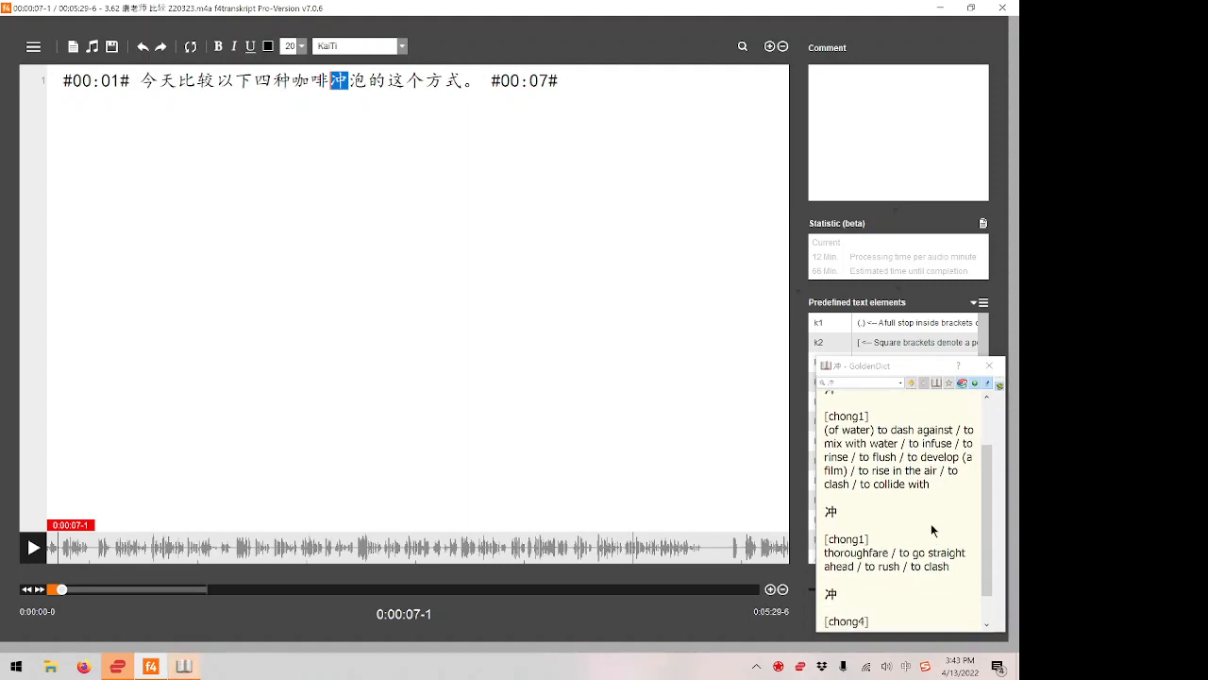
{"action": "scroll", "coordinate": [931, 523], "scroll_direction": "down", "scroll_amount": 1}
{"action": "scroll", "coordinate": [931, 523], "scroll_direction": "up", "scroll_amount": 2}
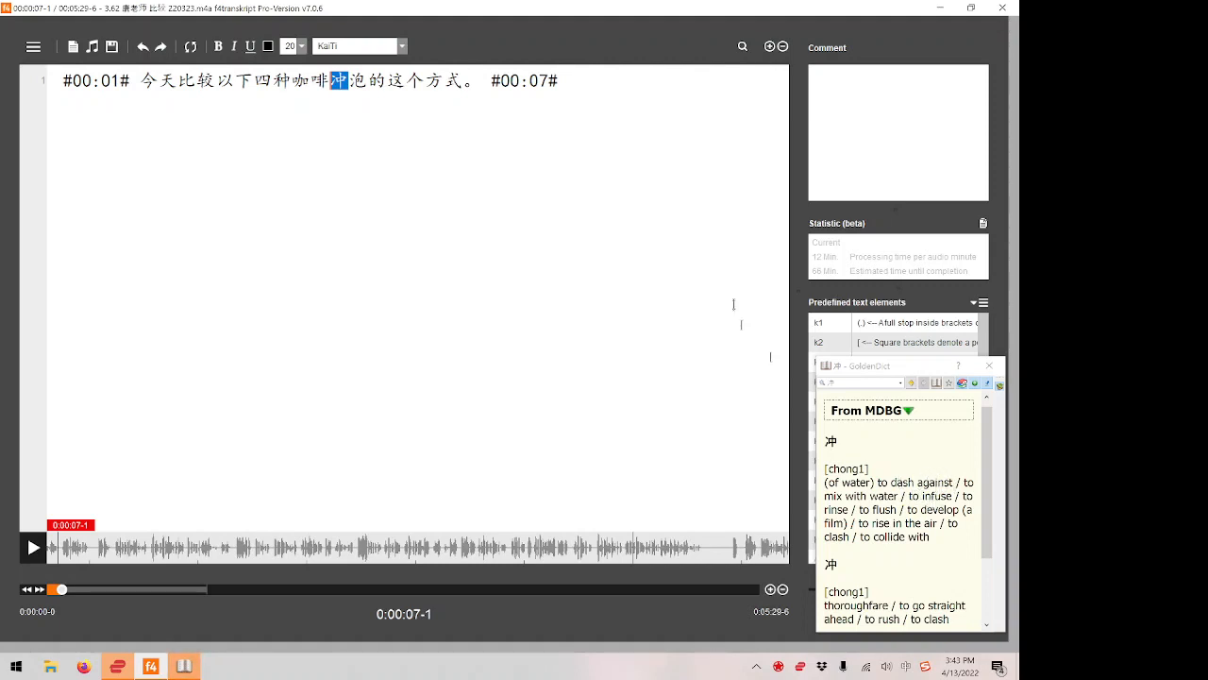
Look up the character 泡 in the dictionary and highlight the start of its pao4 definition.
{"action": "key", "text": "Right"}
{"action": "key", "text": "shift+Right"}
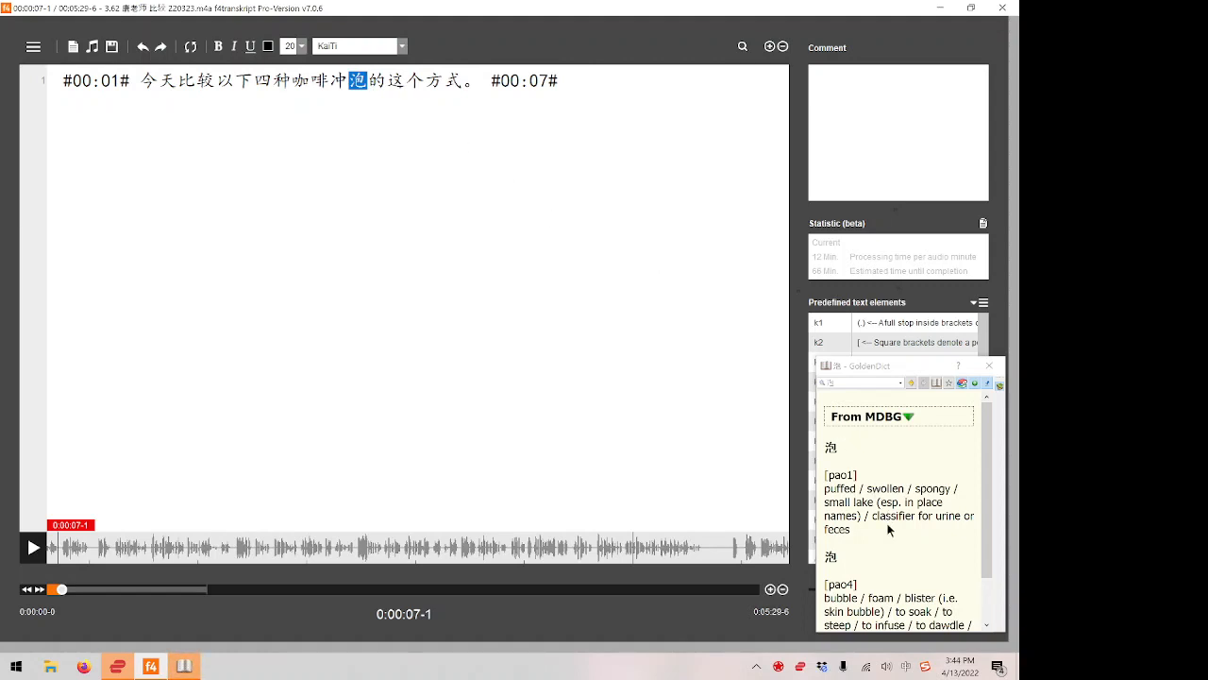
{"action": "scroll", "coordinate": [888, 530], "scroll_direction": "down", "scroll_amount": 2}
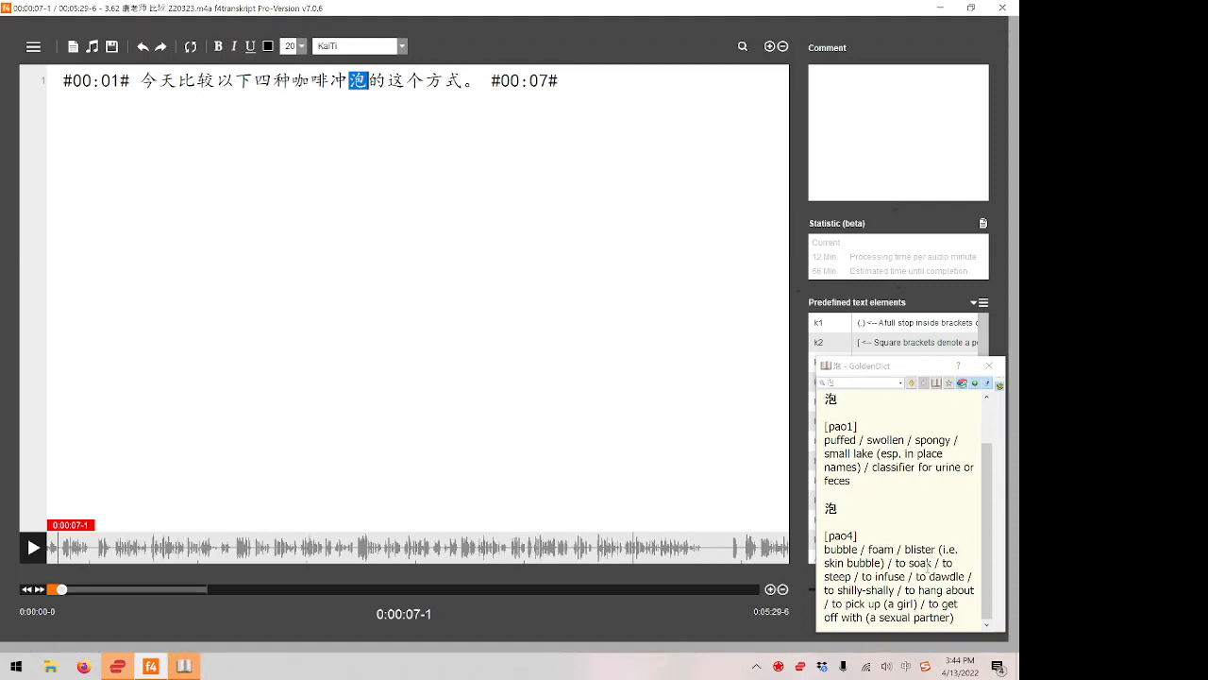
{"action": "left_click_drag", "start_coordinate": [927, 566], "coordinate": [858, 534]}
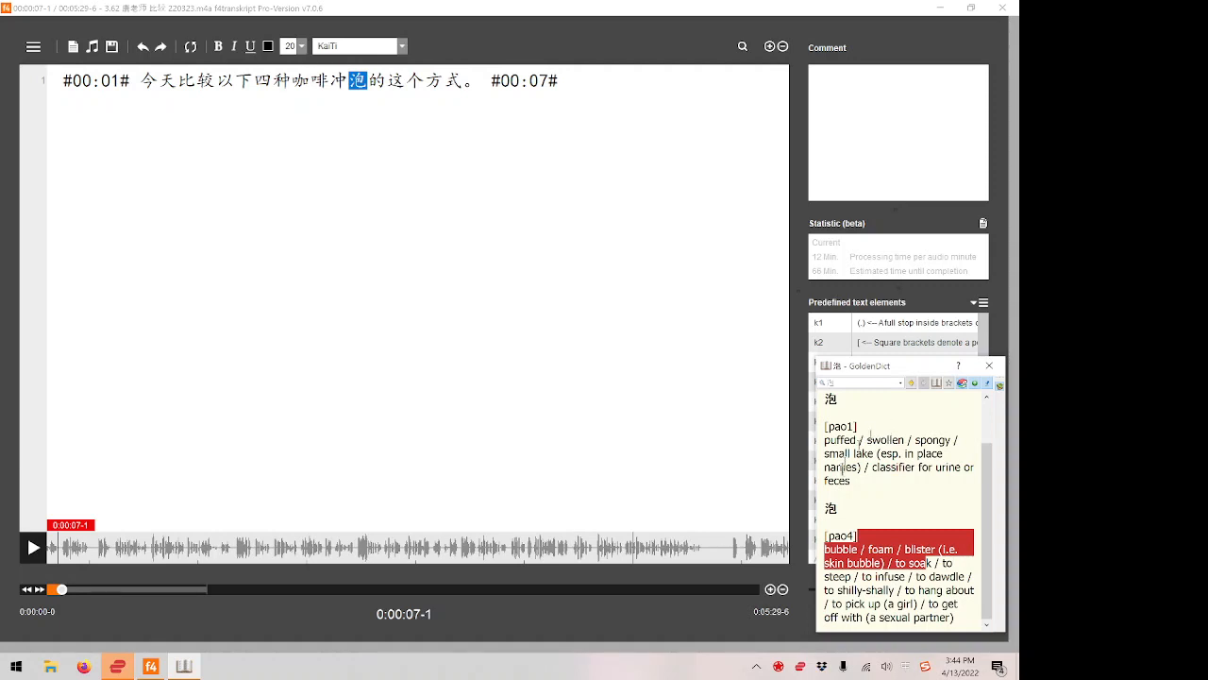
Play on from the #00:07# timestamp and transcribe the second sentence's opening as 那么不同品种的咖啡.
{"action": "left_click", "coordinate": [462, 81]}
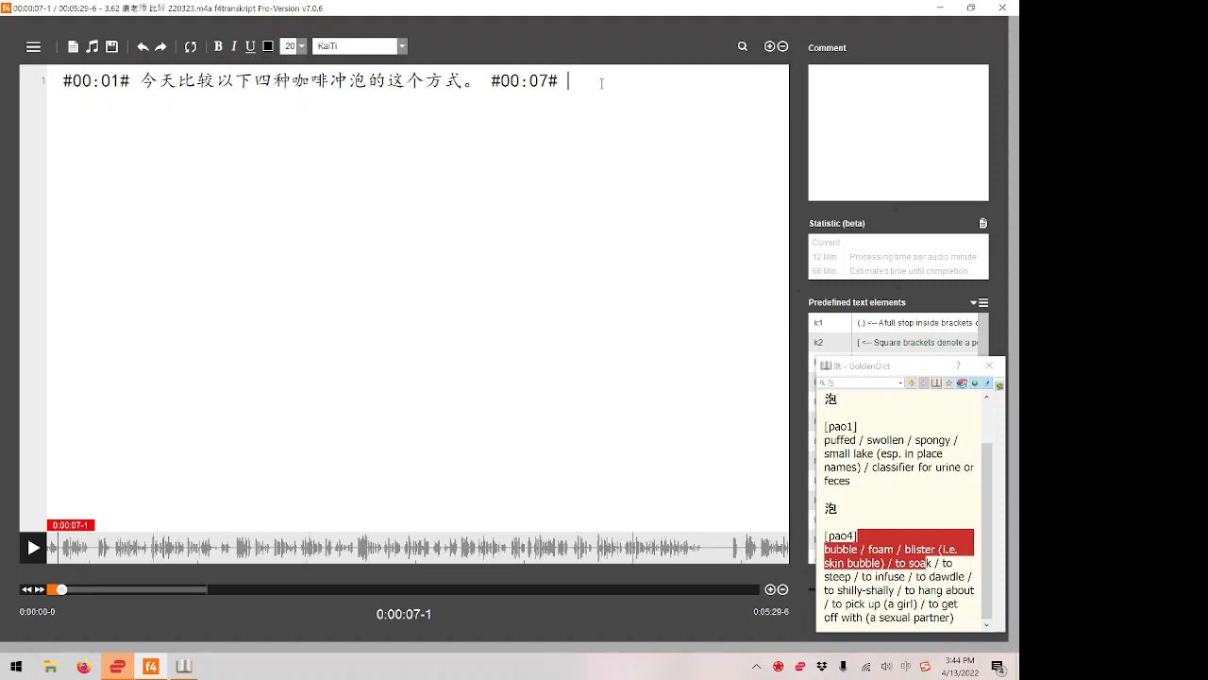
{"action": "key", "text": "F4"}
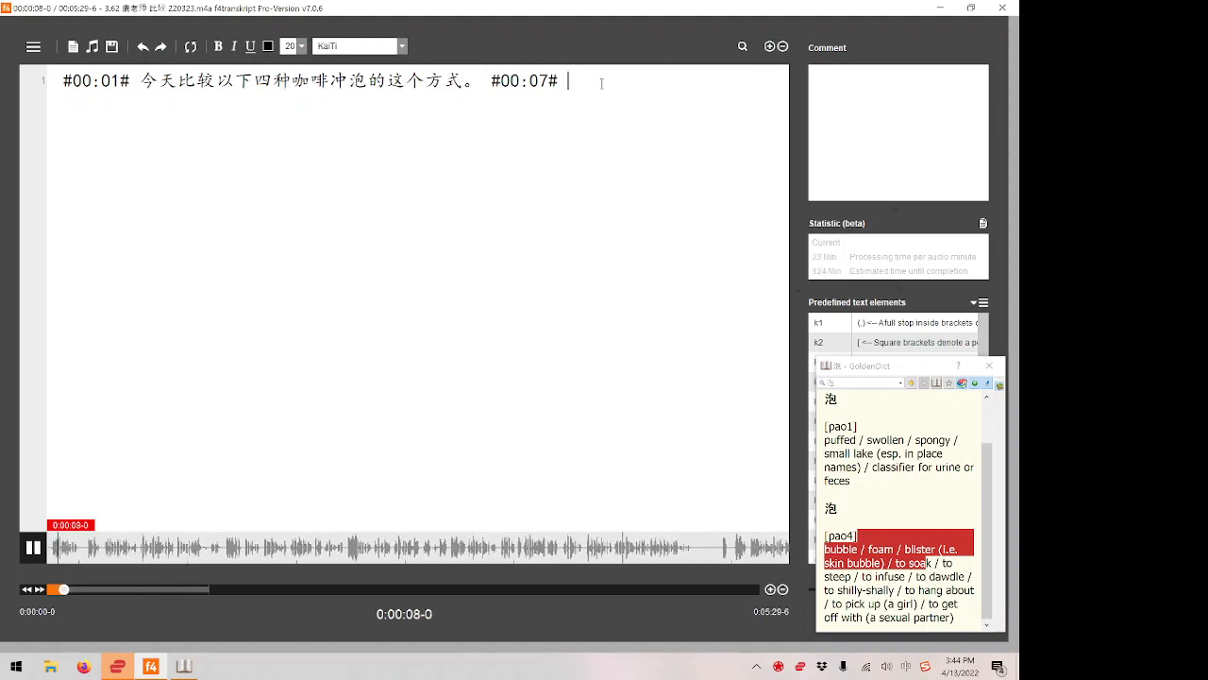
{"action": "type", "text": "na'me"}
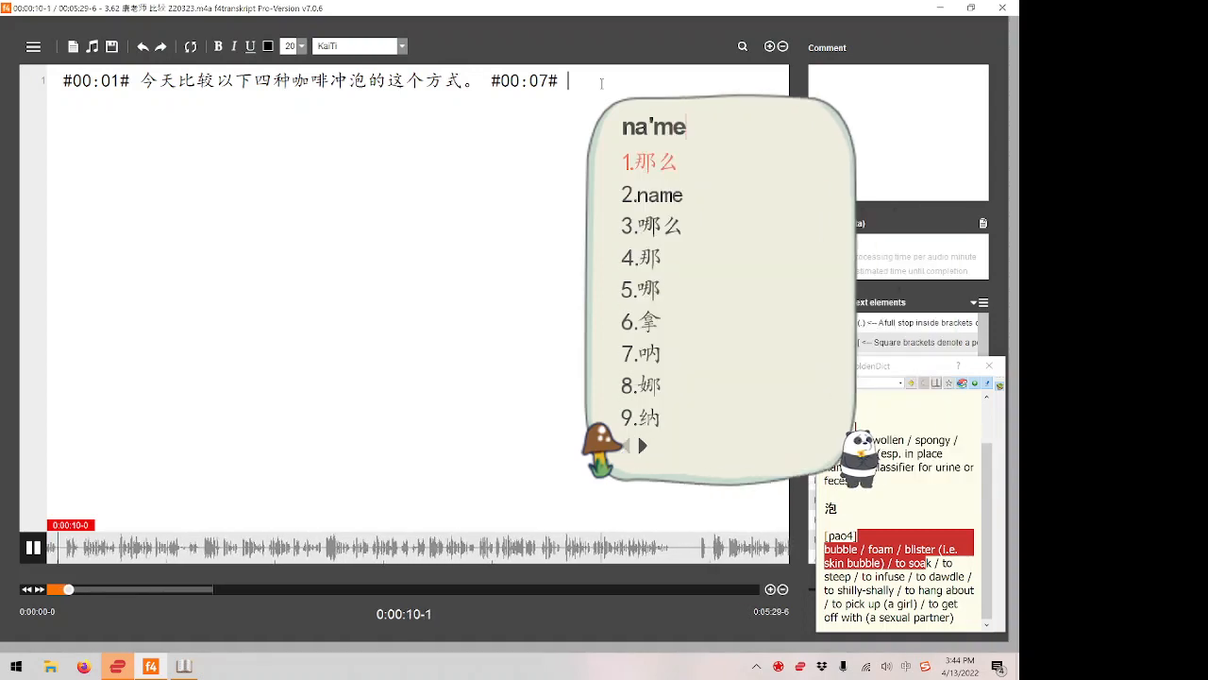
{"action": "type", "text": "'bu'tong"}
{"action": "key", "text": "F4"}
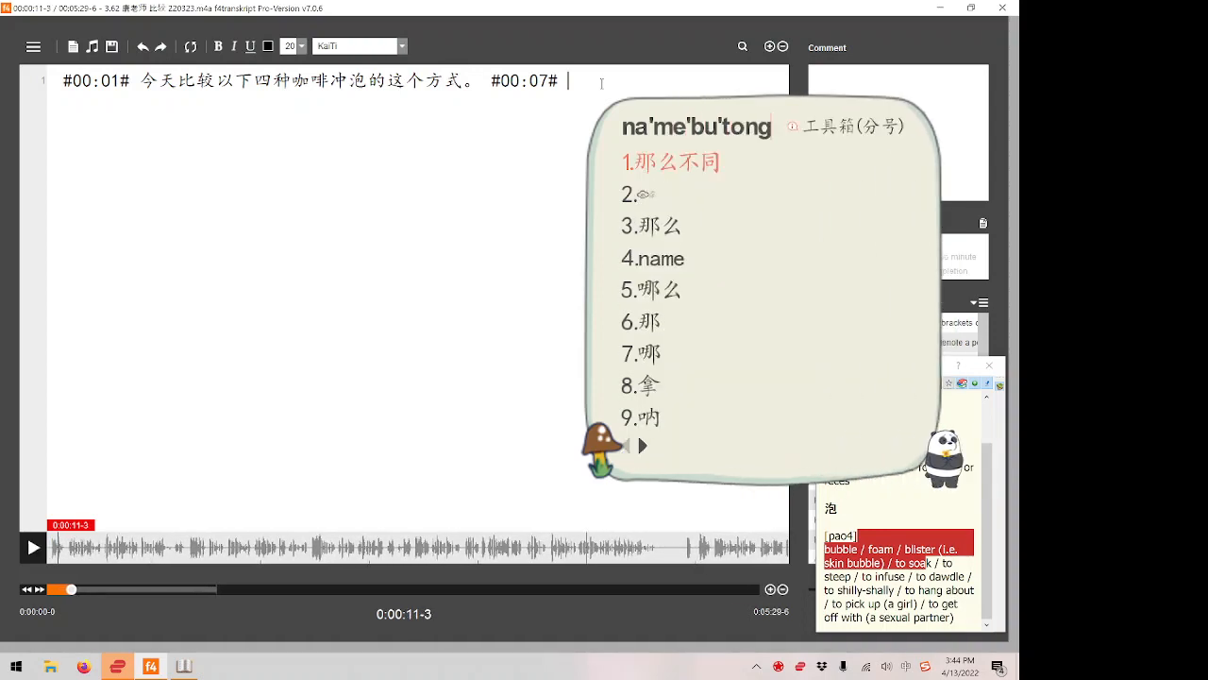
{"action": "type", "text": "pingzhuo"}
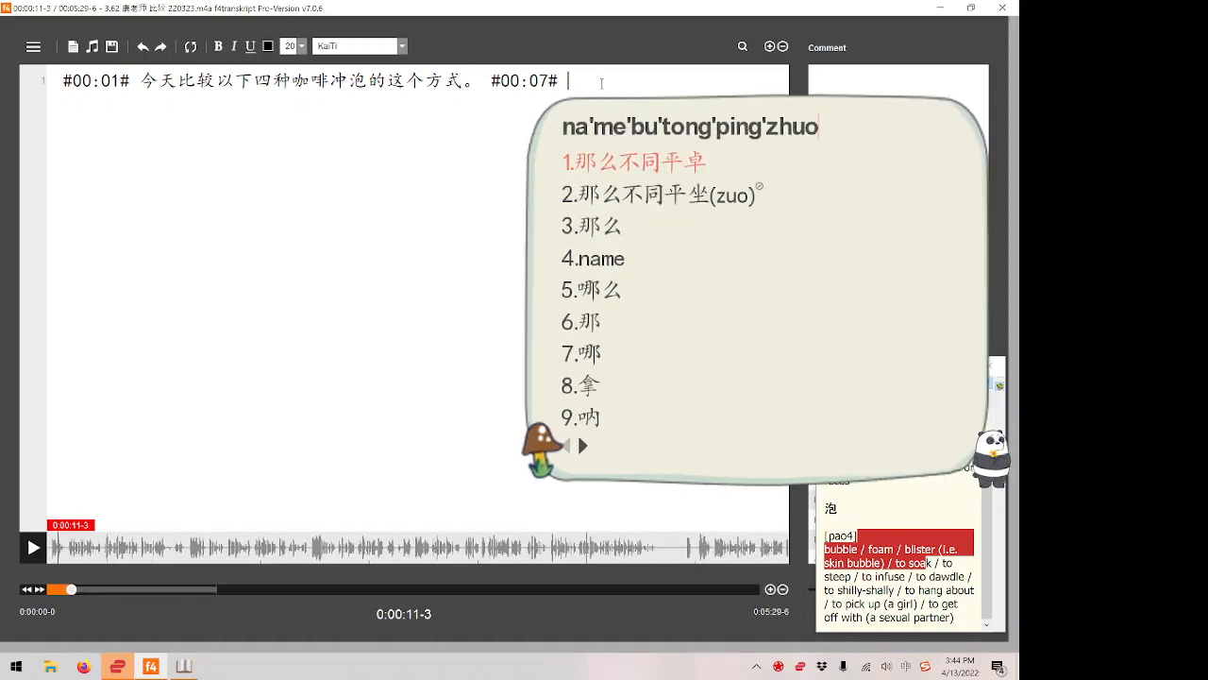
{"action": "key", "text": "BackSpace"}
{"action": "key", "text": "BackSpace"}
{"action": "key", "text": "BackSpace"}
{"action": "key", "text": "BackSpace"}
{"action": "key", "text": "BackSpace"}
{"action": "type", "text": "z"}
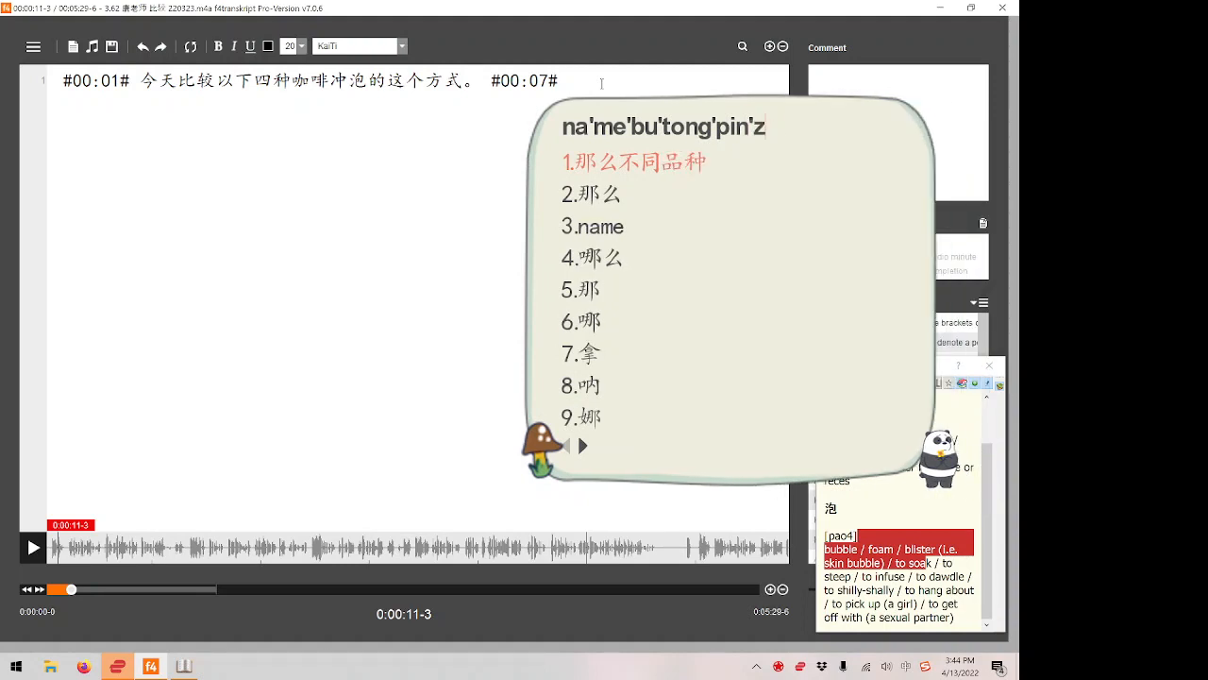
{"action": "type", "text": "hongdekafe"}
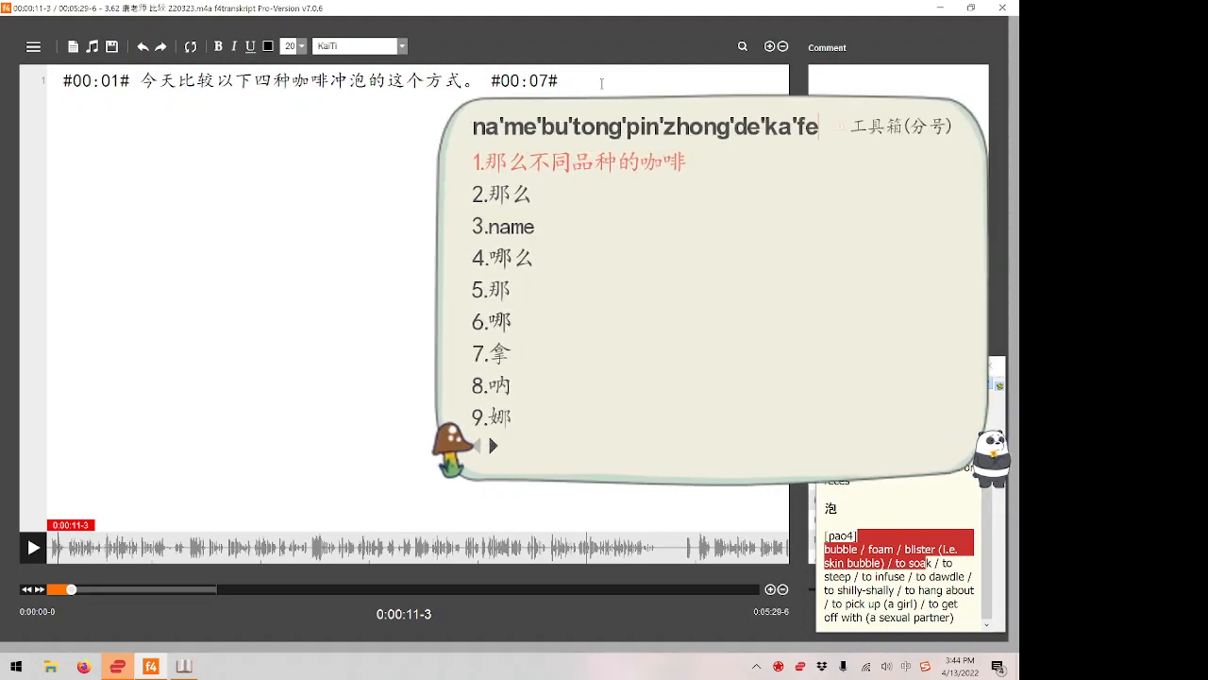
{"action": "key", "text": "space"}
Play the next stretch of audio and continue the second sentence with 都有一点苦.
{"action": "key", "text": "F4"}
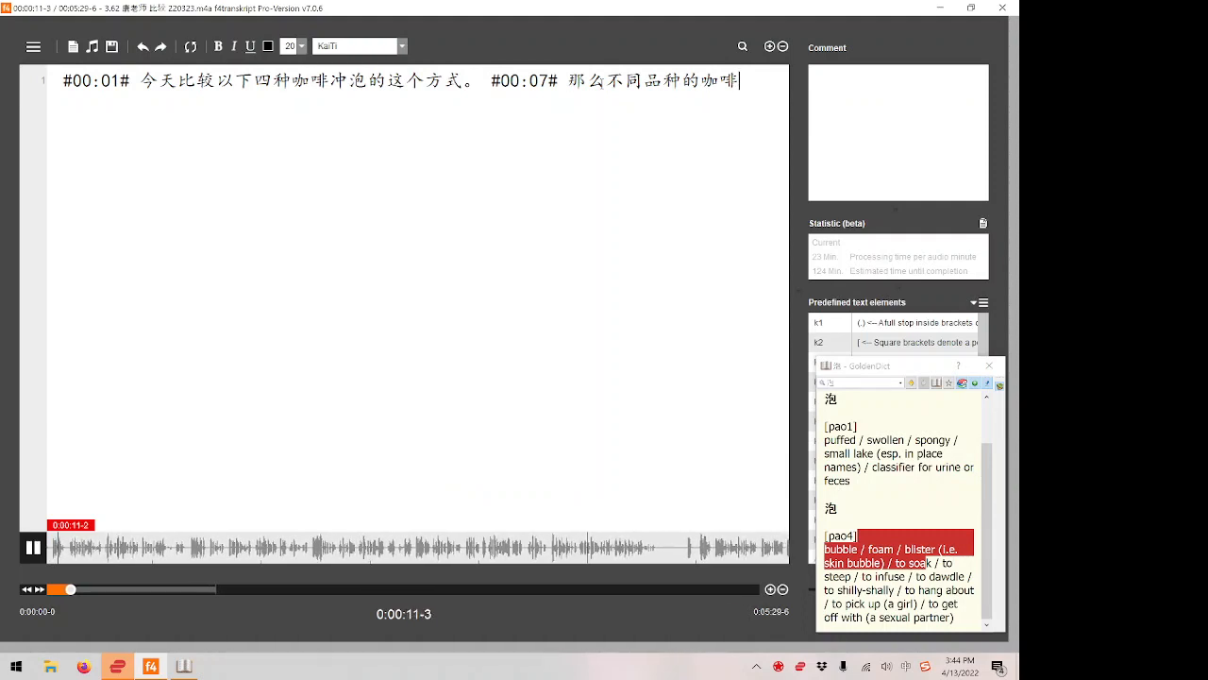
{"action": "key", "text": "F4"}
{"action": "type", "text": "dou'y"}
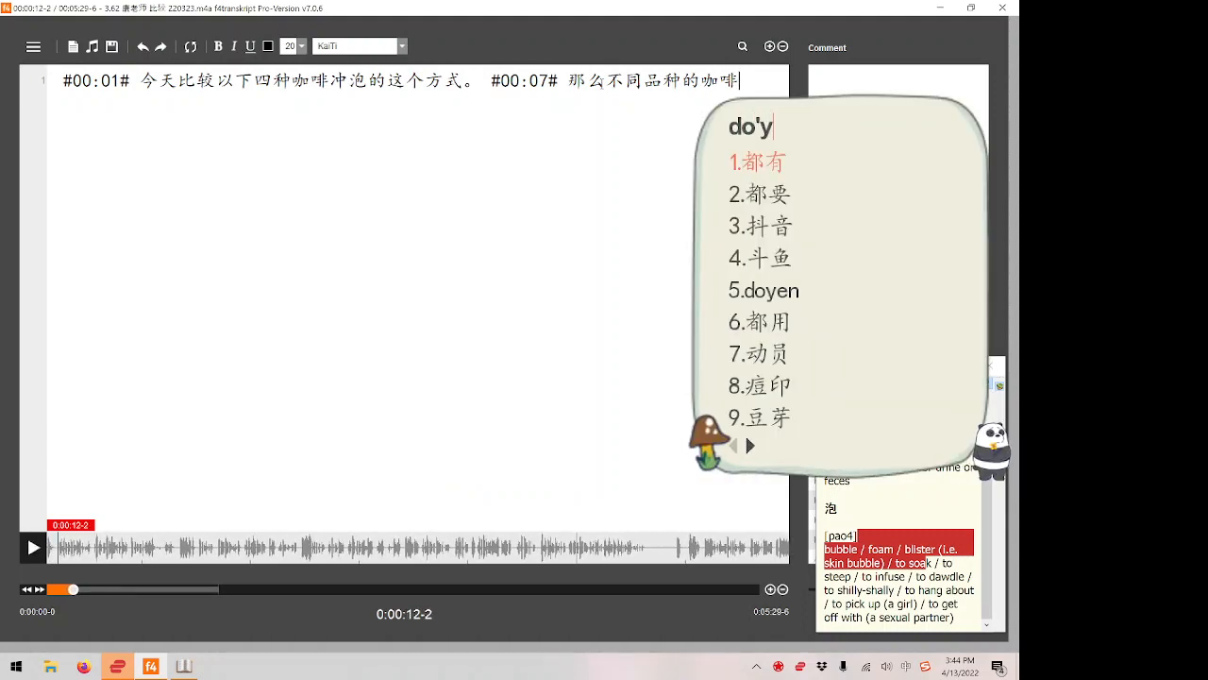
{"action": "key", "text": "BackSpace"}
{"action": "type", "text": "u'you'yi'dian'ku"}
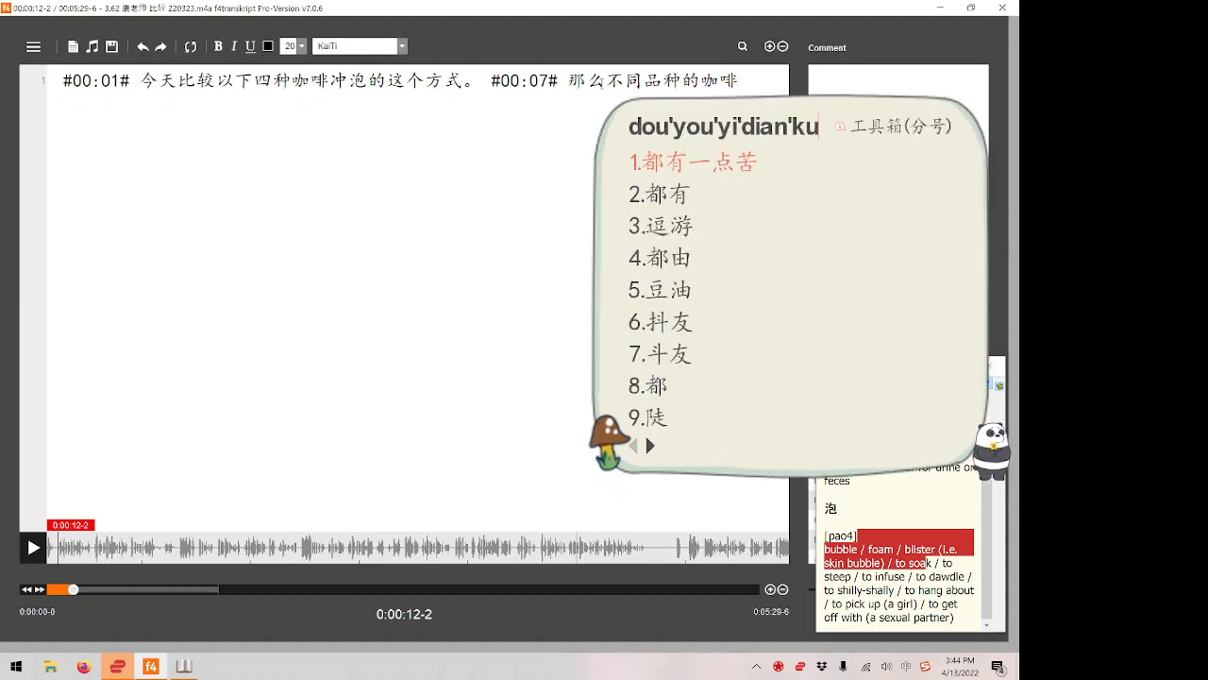
{"action": "key", "text": "space"}
Replay the sentence, end it with a Chinese full stop, and insert the closing timestamp #00:12#.
{"action": "key", "text": "F4"}
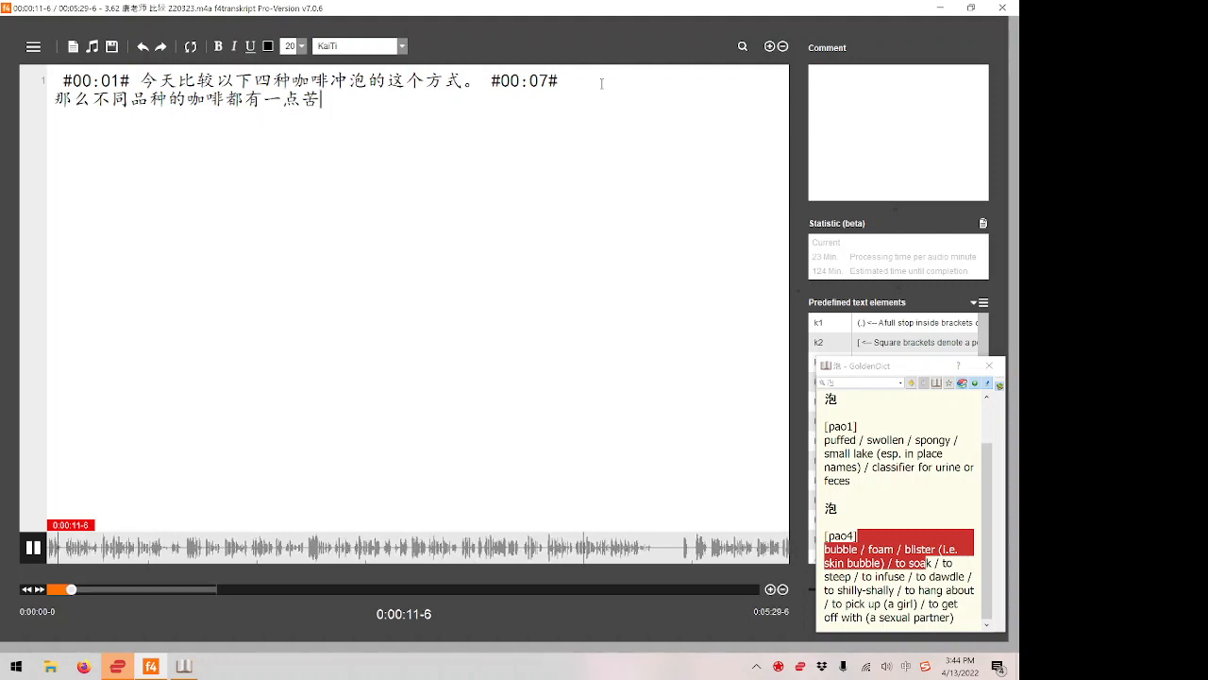
{"action": "type", "text": "。"}
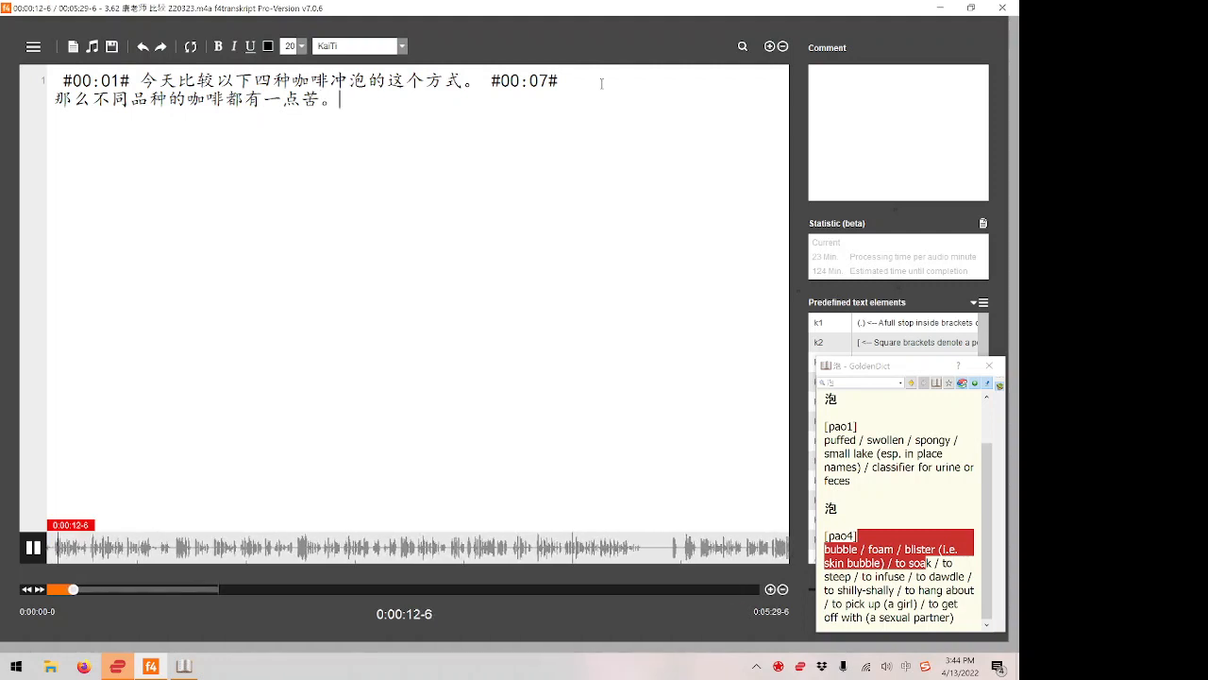
{"action": "key", "text": "F4"}
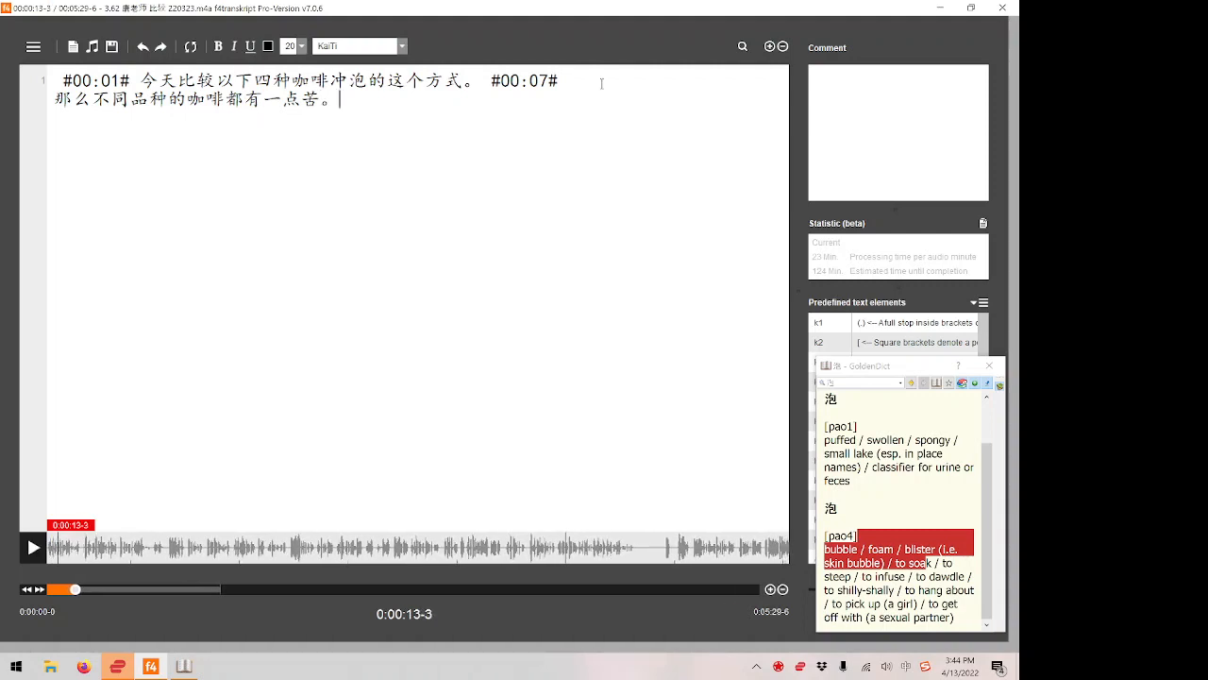
{"action": "key", "text": "F4"}
{"action": "key", "text": "F4"}
{"action": "key", "text": "F8"}
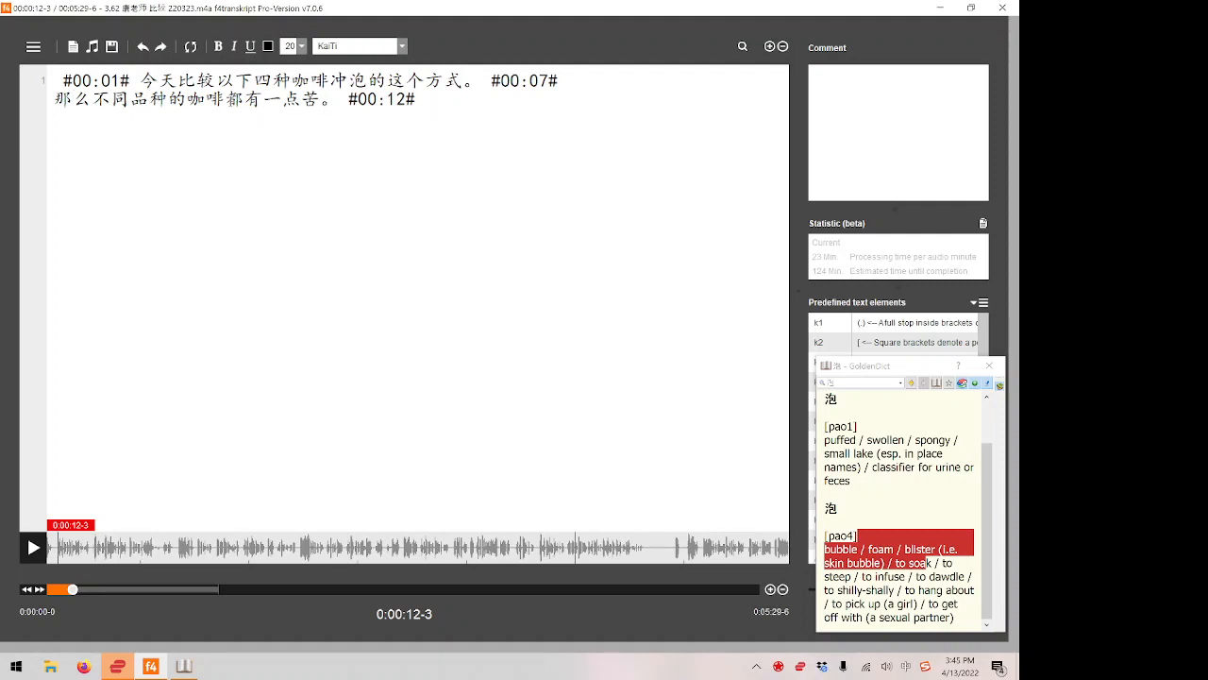
Select 品种 in the second sentence, then copy it and look it up in the pop-up dictionary.
{"action": "left_click_drag", "start_coordinate": [130, 99], "coordinate": [149, 99]}
{"action": "key", "text": "shift+Right"}
{"action": "key", "text": "ctrl+c"}
{"action": "key", "text": "ctrl+c"}
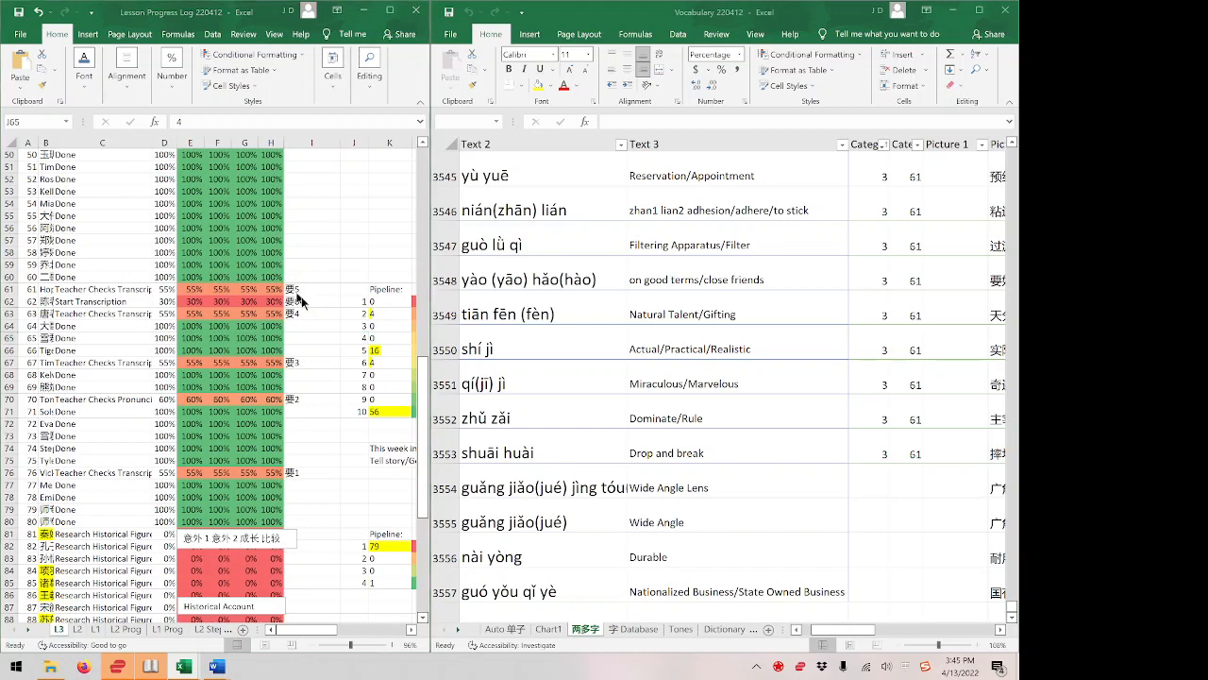
Switch to the Excel desktop and add 品种 with the pinyin pǐn zhǒng in row 3558 of the Vocabulary workbook.
{"action": "key", "text": "super+Tab"}
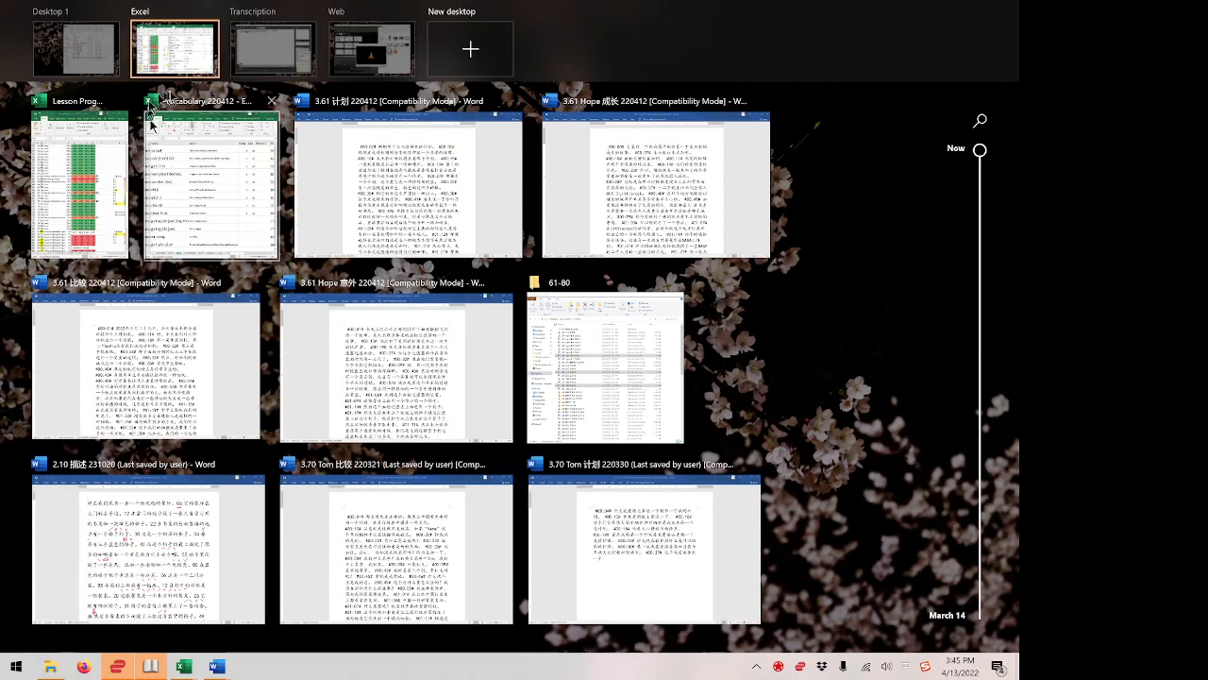
{"action": "mouse_move", "coordinate": [280, 48]}
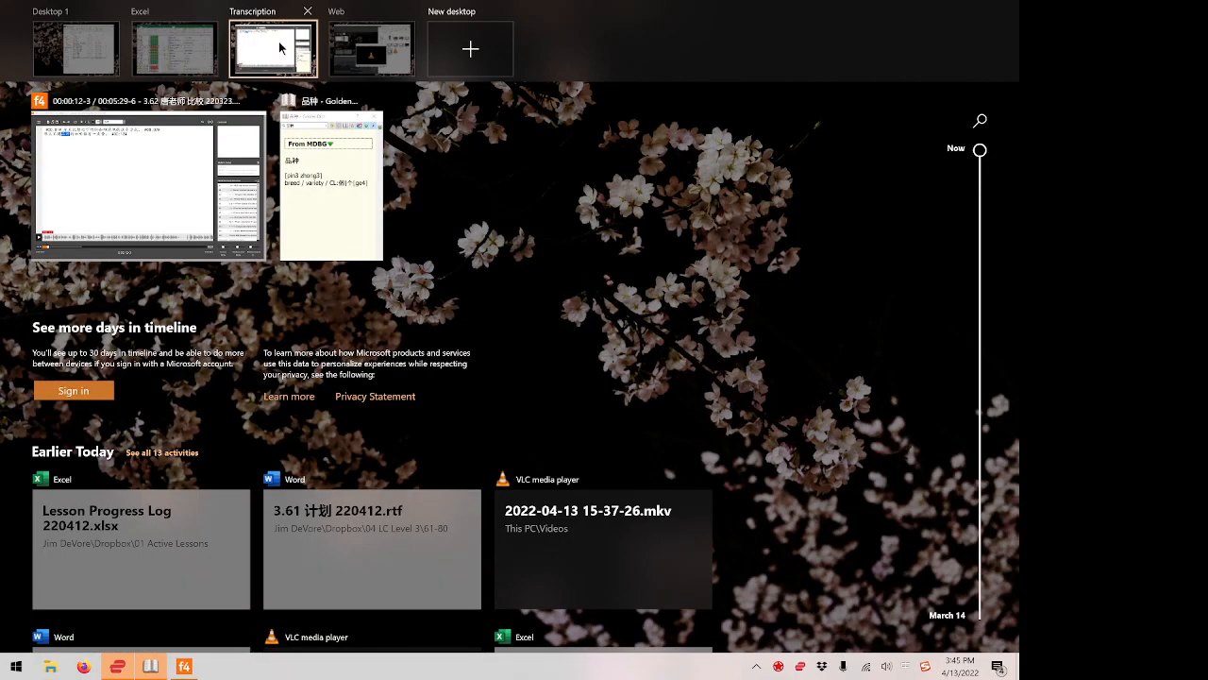
{"action": "mouse_move", "coordinate": [176, 41]}
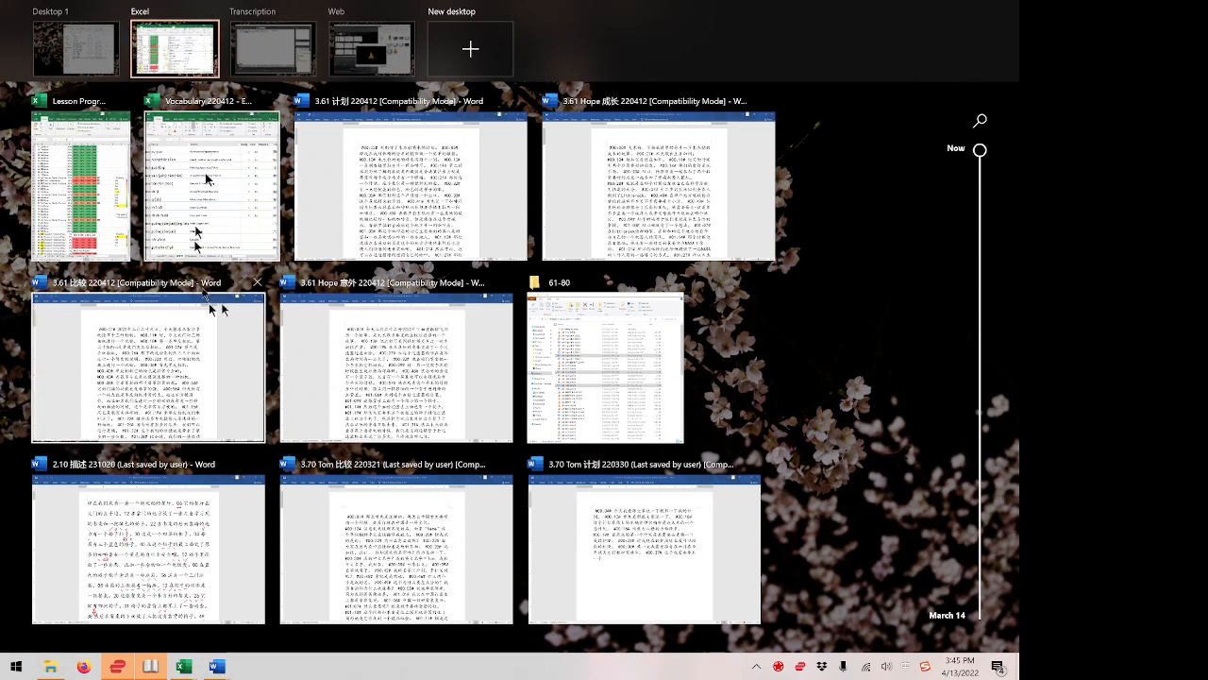
{"action": "left_click", "coordinate": [187, 45]}
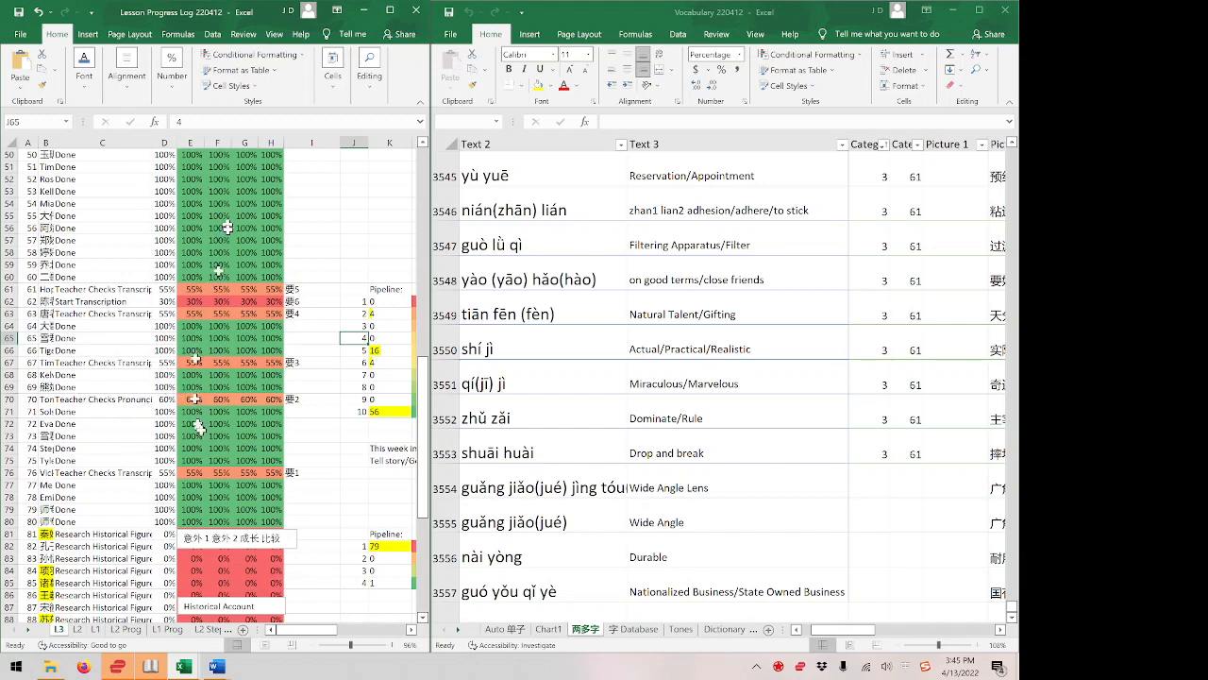
{"action": "left_click", "coordinate": [582, 390]}
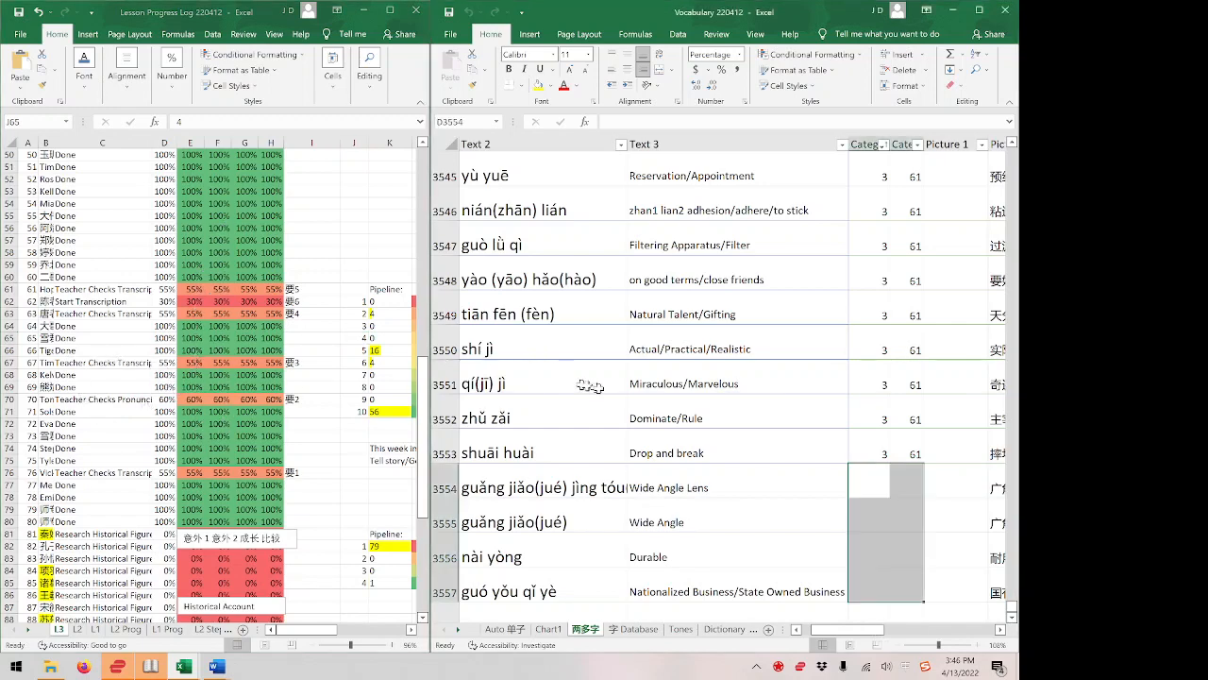
{"action": "scroll", "coordinate": [577, 409], "scroll_direction": "down", "scroll_amount": 1}
{"action": "scroll", "coordinate": [577, 408], "scroll_direction": "down", "scroll_amount": 2}
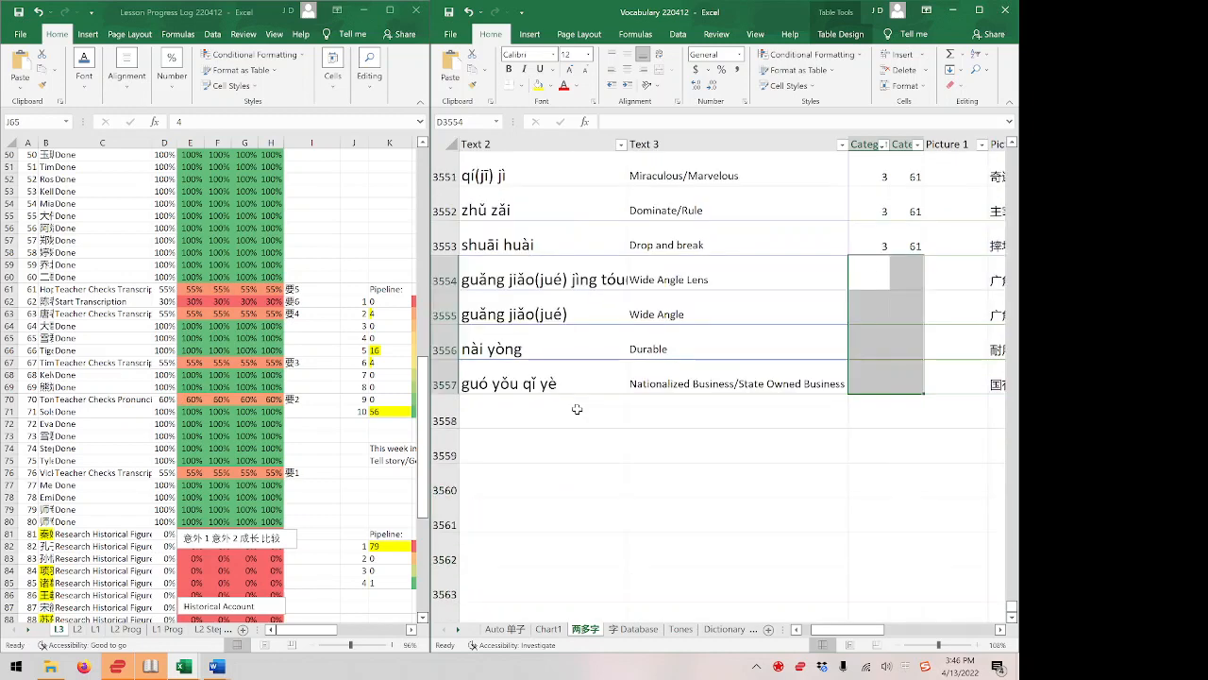
{"action": "left_click", "coordinate": [550, 416]}
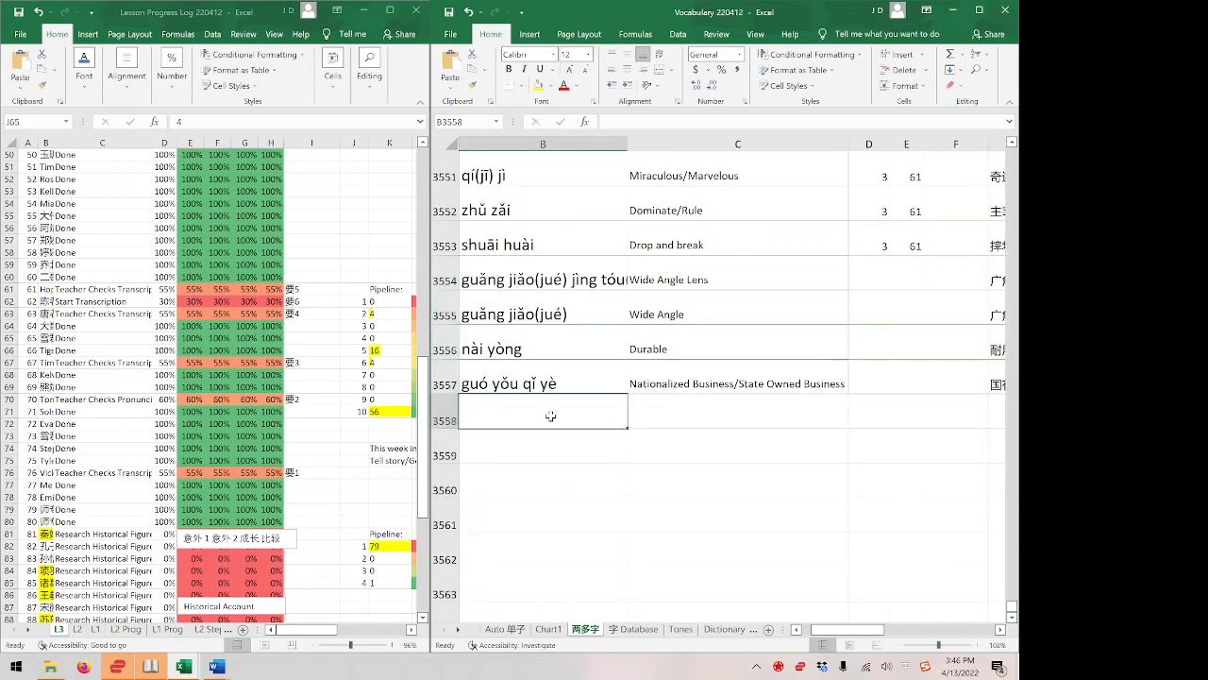
{"action": "key", "text": "Left"}
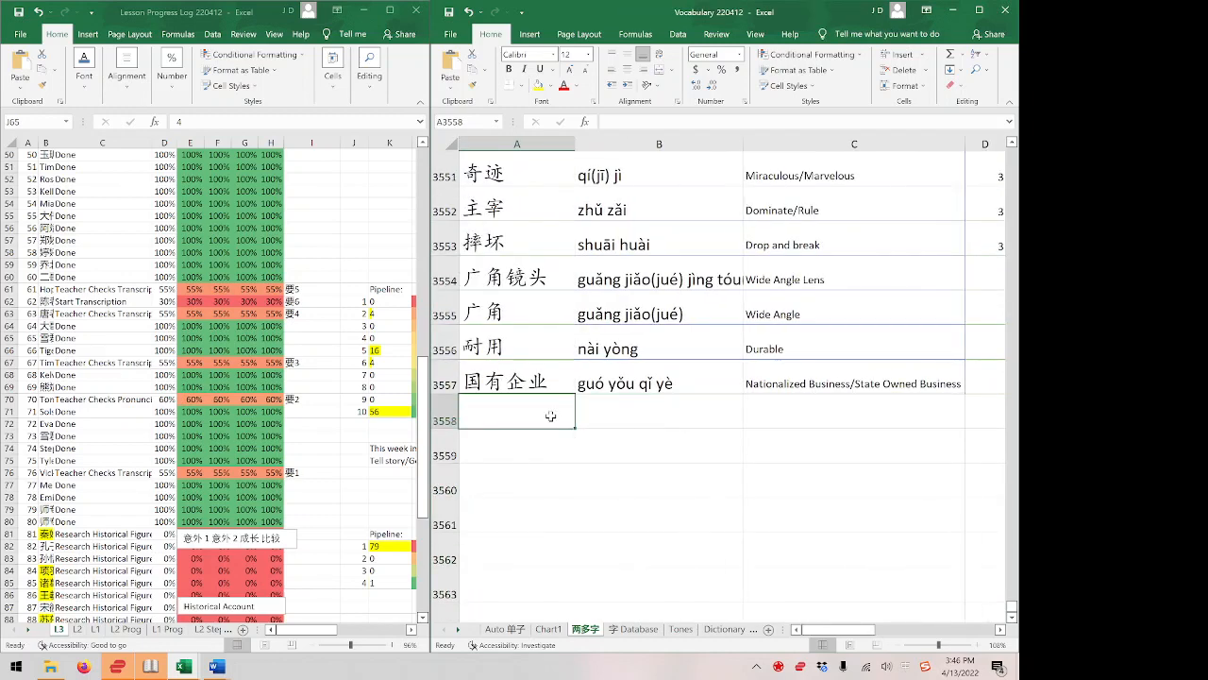
{"action": "key", "text": "ctrl+v"}
{"action": "key", "text": "Right"}
{"action": "key", "text": "Right"}
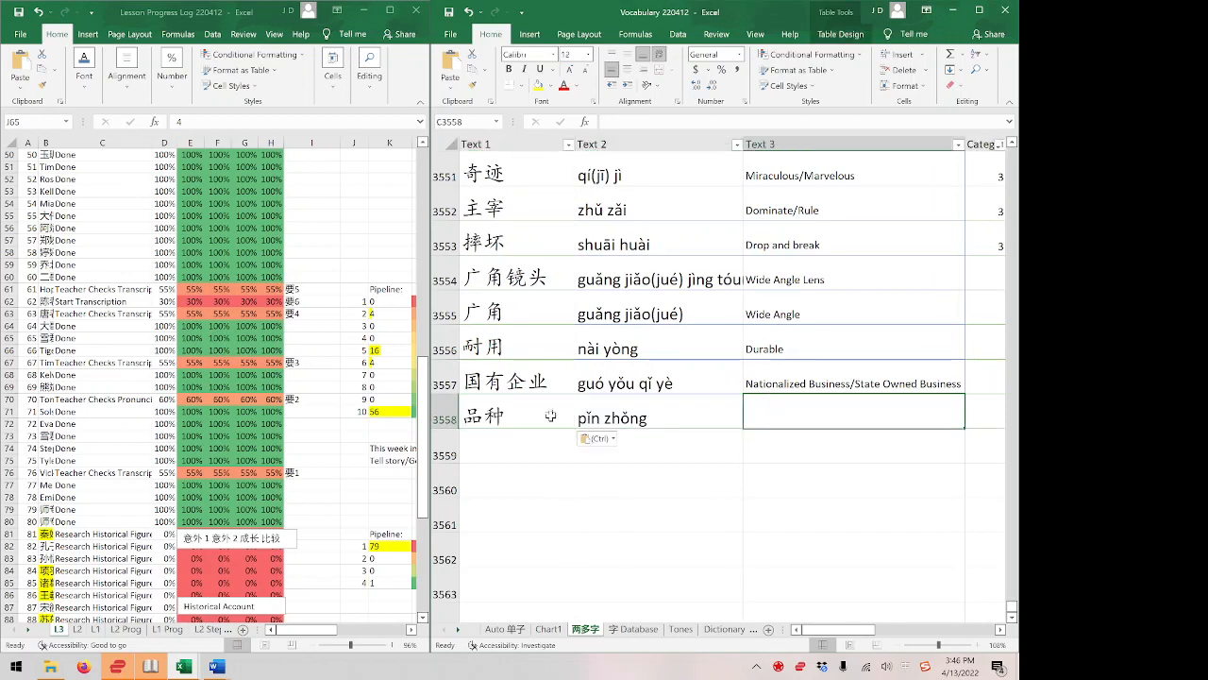
Search the vocabulary sheet for an existing 品种 entry and close the search.
{"action": "key", "text": "ctrl+f"}
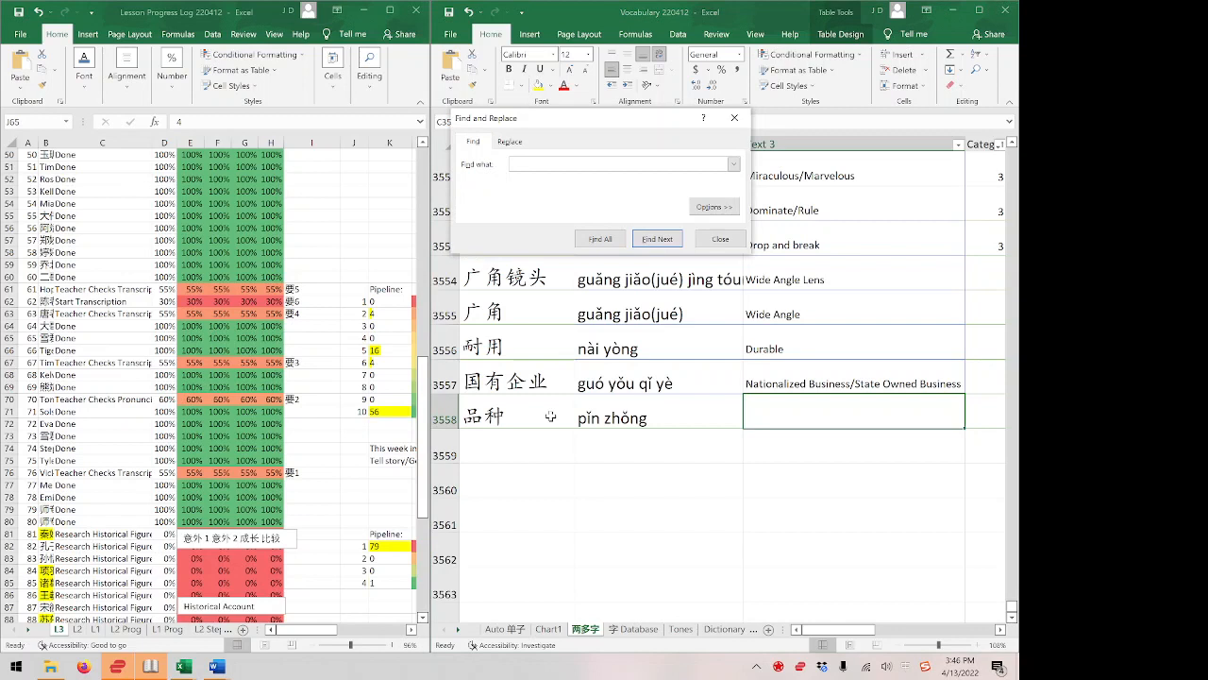
{"action": "key", "text": "ctrl+v"}
{"action": "left_click", "coordinate": [550, 416]}
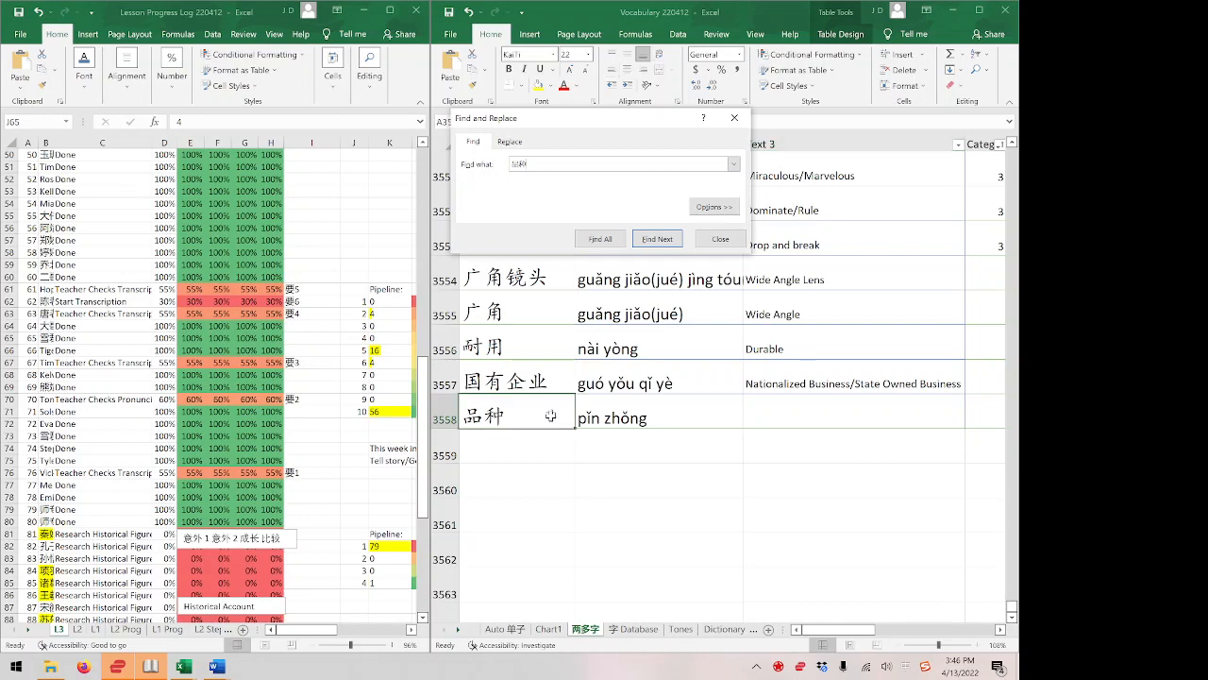
{"action": "key", "text": "Escape"}
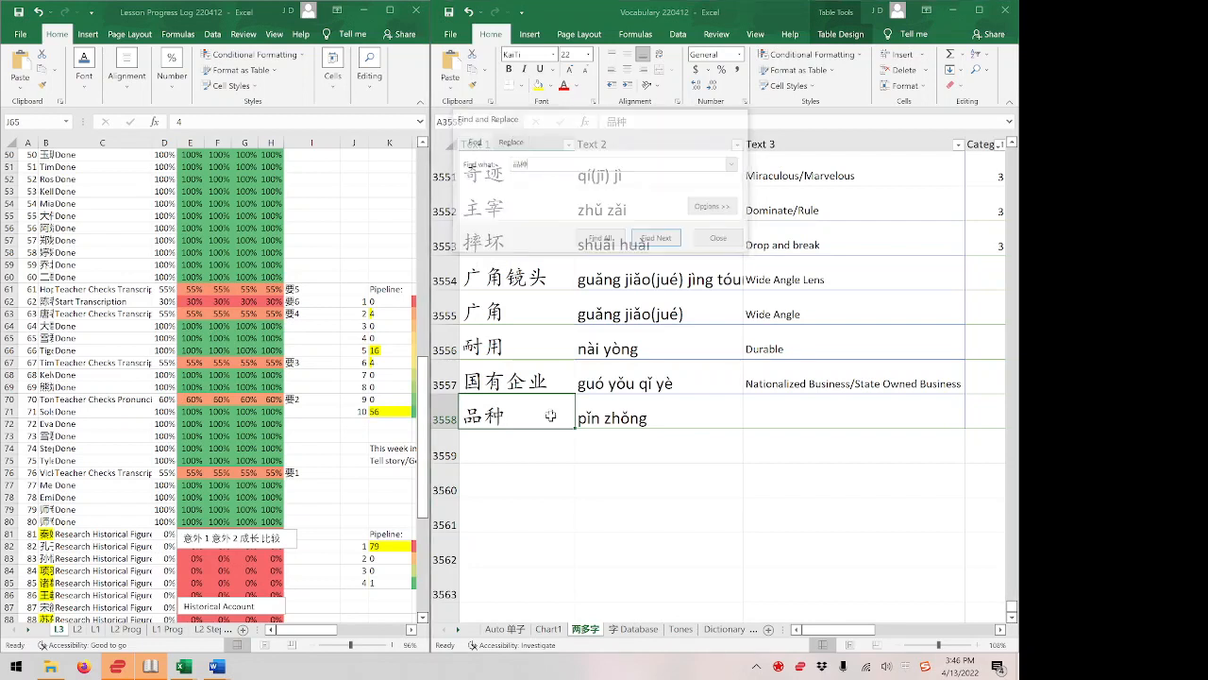
Paste the pinyin pǐn zhǒng for 品种 again and enter Type/Variety as its definition in row 3558.
{"action": "key", "text": "Right"}
{"action": "key", "text": "ctrl+v"}
{"action": "key", "text": "Right"}
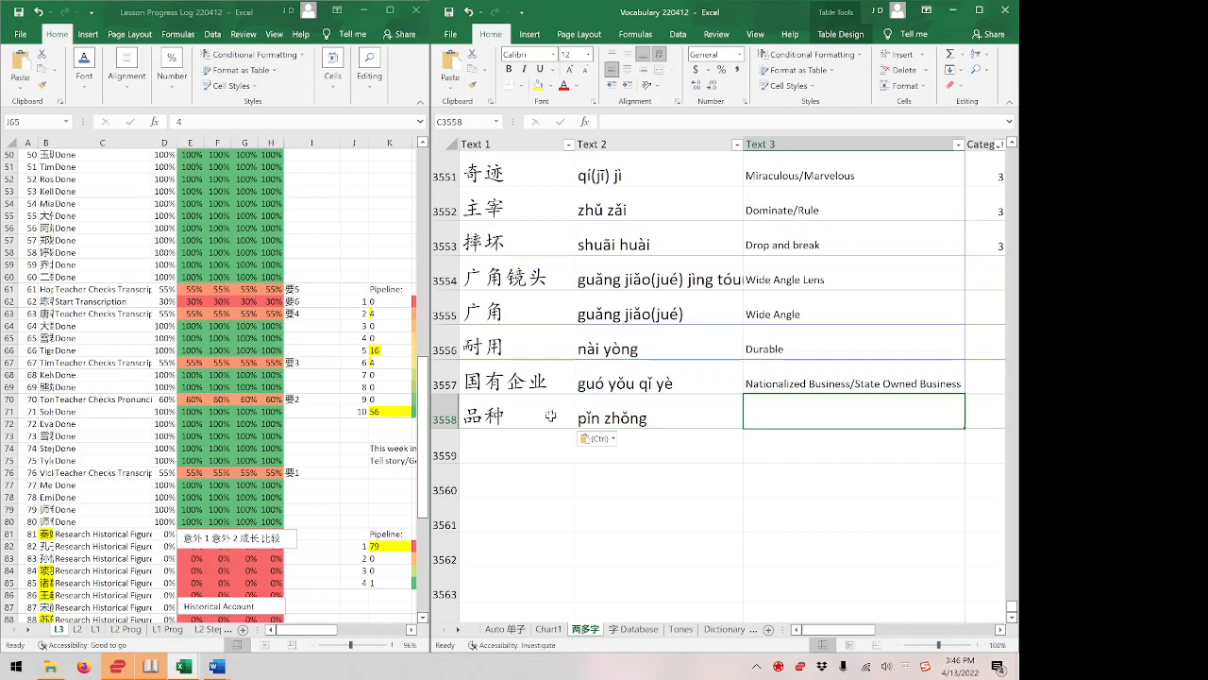
{"action": "type", "text": "Type."}
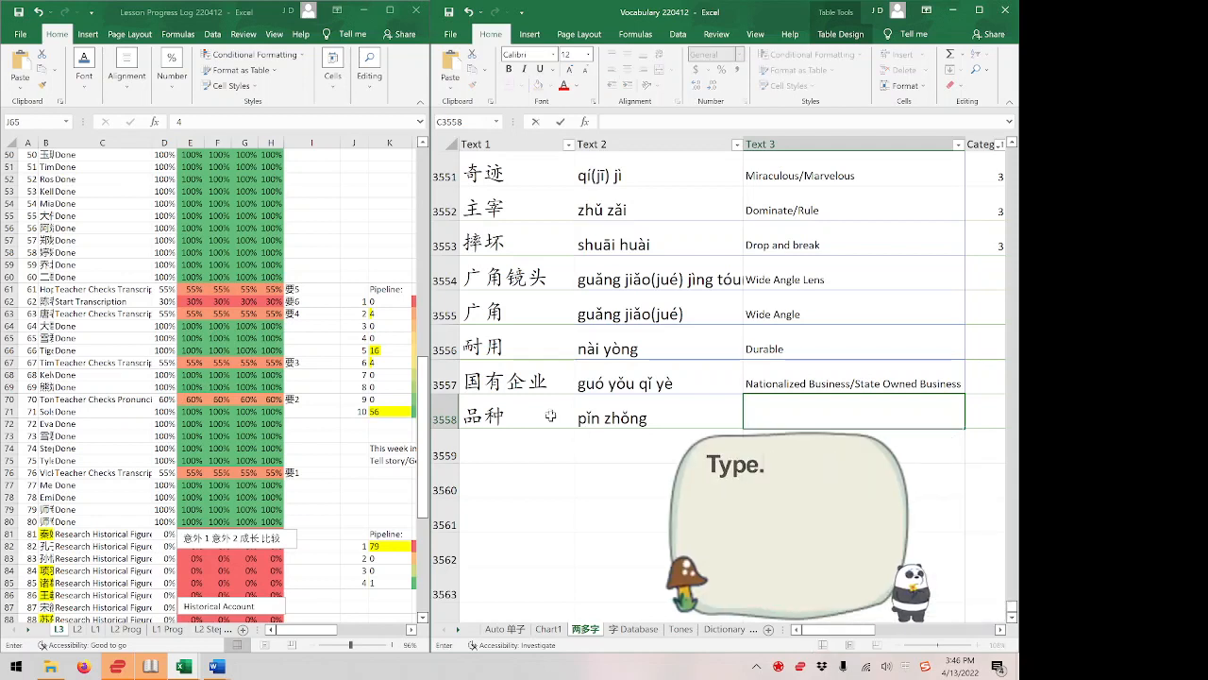
{"action": "key", "text": "BackSpace"}
{"action": "type", "text": "/"}
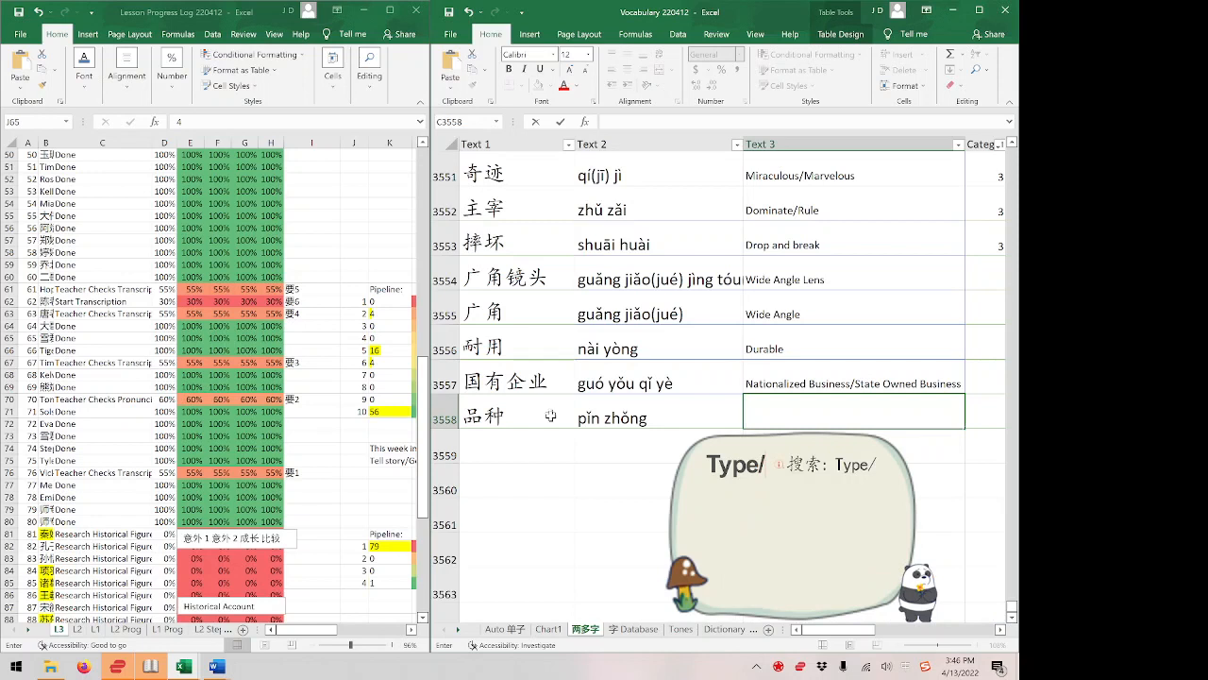
{"action": "type", "text": "Variety"}
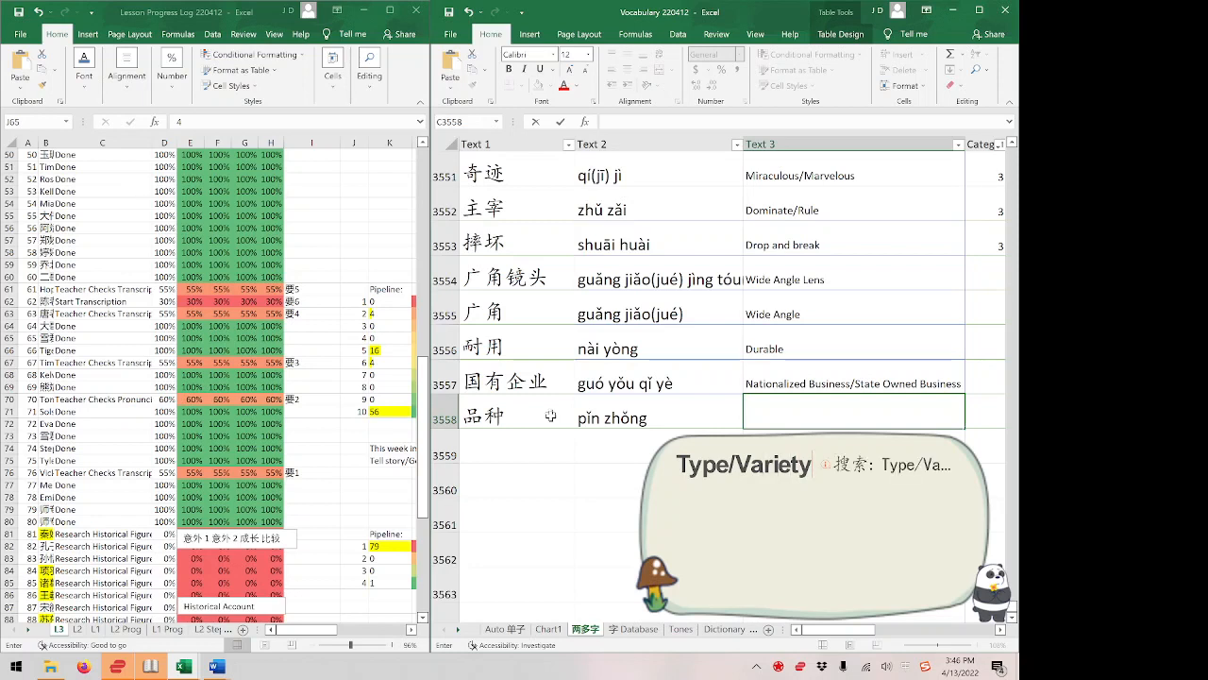
{"action": "key", "text": "Return"}
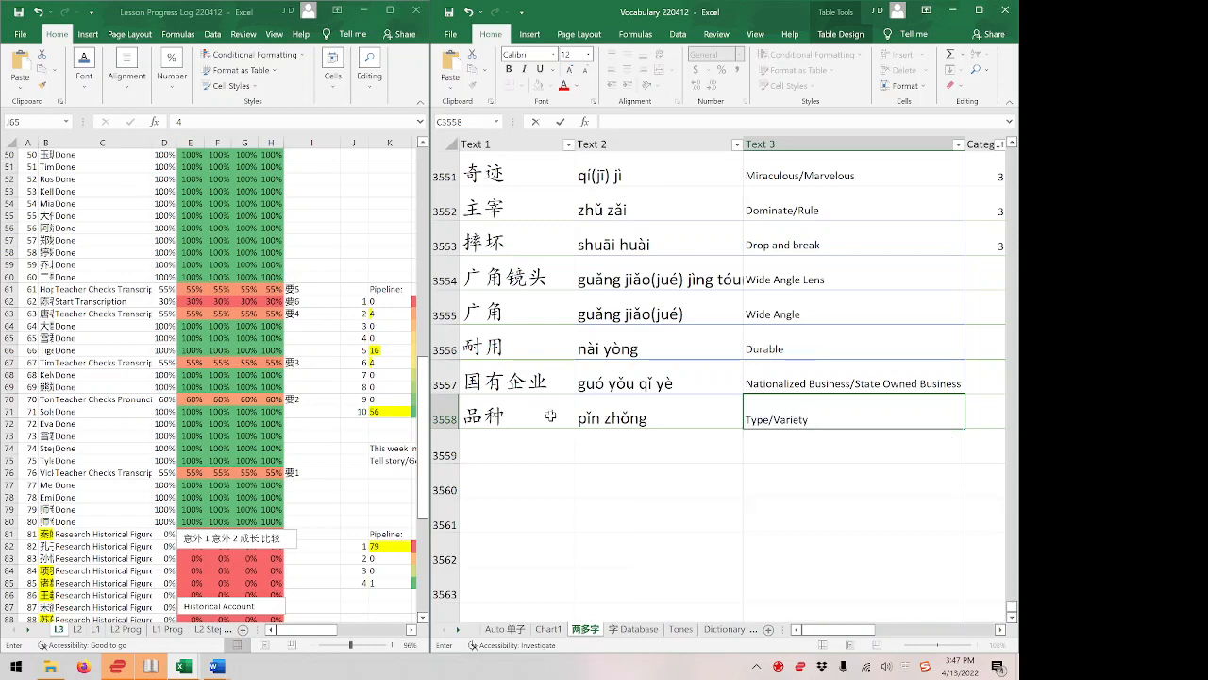
{"action": "key", "text": "Return"}
{"action": "key", "text": "ctrl+super+Right"}
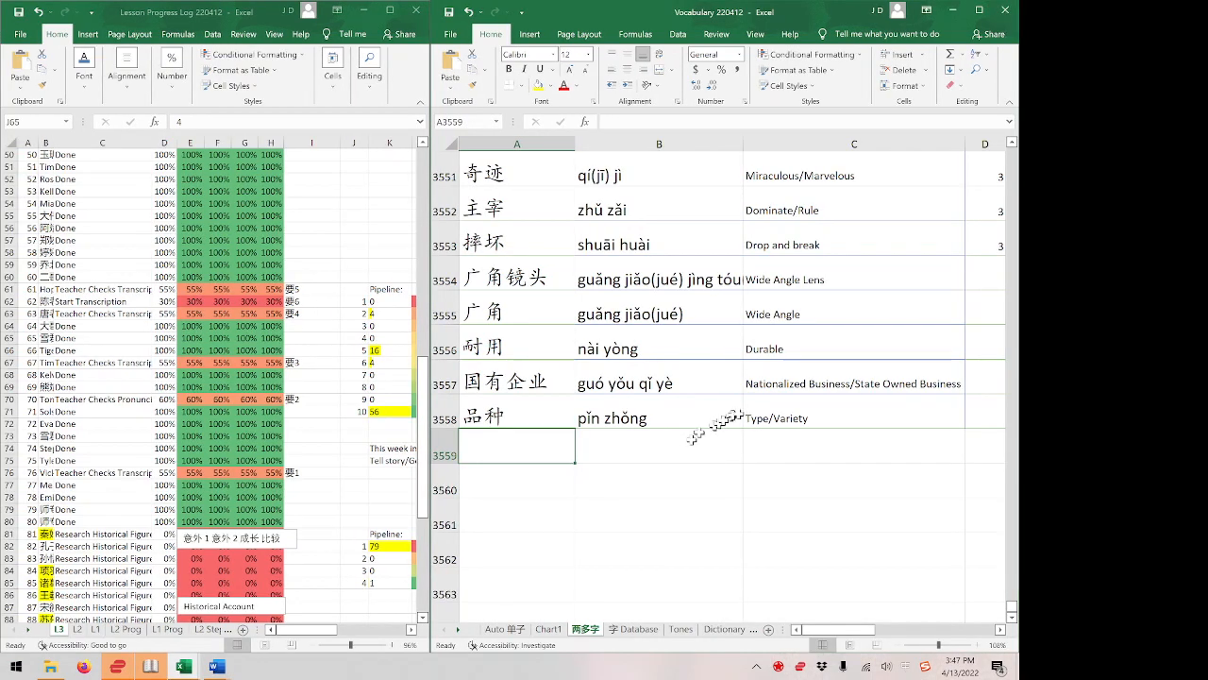
Change the definition of 品种 in row 3558 to Breed/Variety.
{"action": "left_click", "coordinate": [738, 412]}
{"action": "key", "text": "F2"}
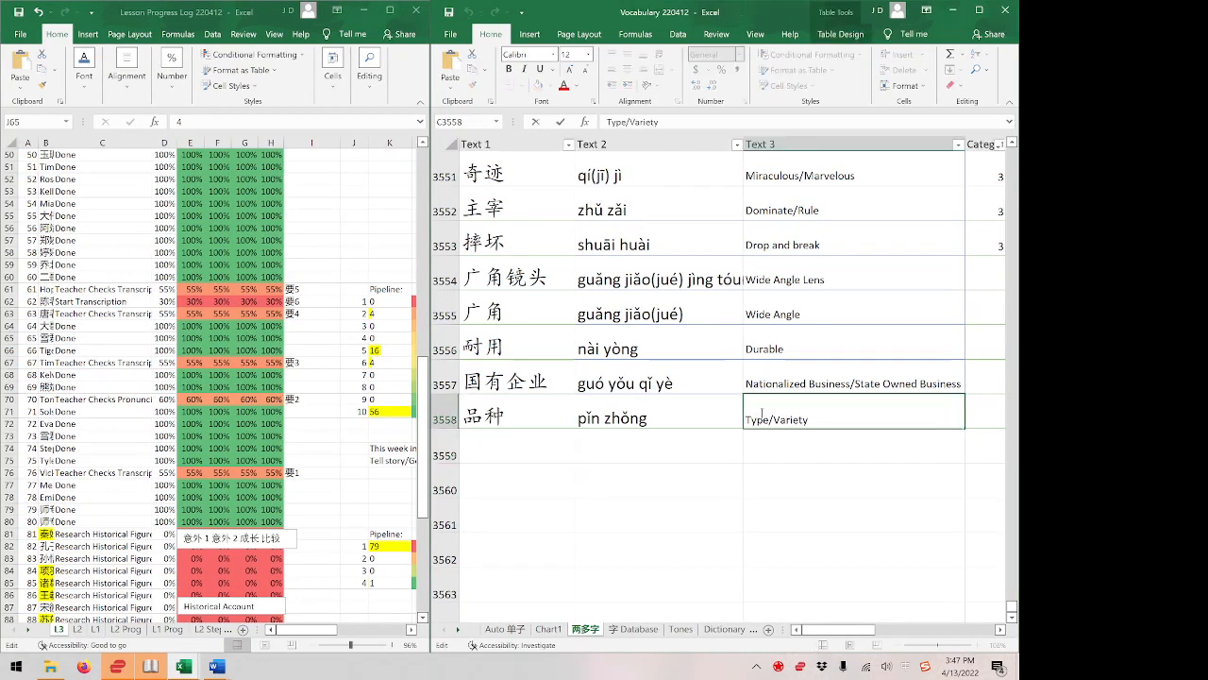
{"action": "key", "text": "Home"}
{"action": "key", "text": "shift+Right"}
{"action": "key", "text": "shift+Right"}
{"action": "key", "text": "shift+Right"}
{"action": "key", "text": "shift+Right"}
{"action": "type", "text": "Br"}
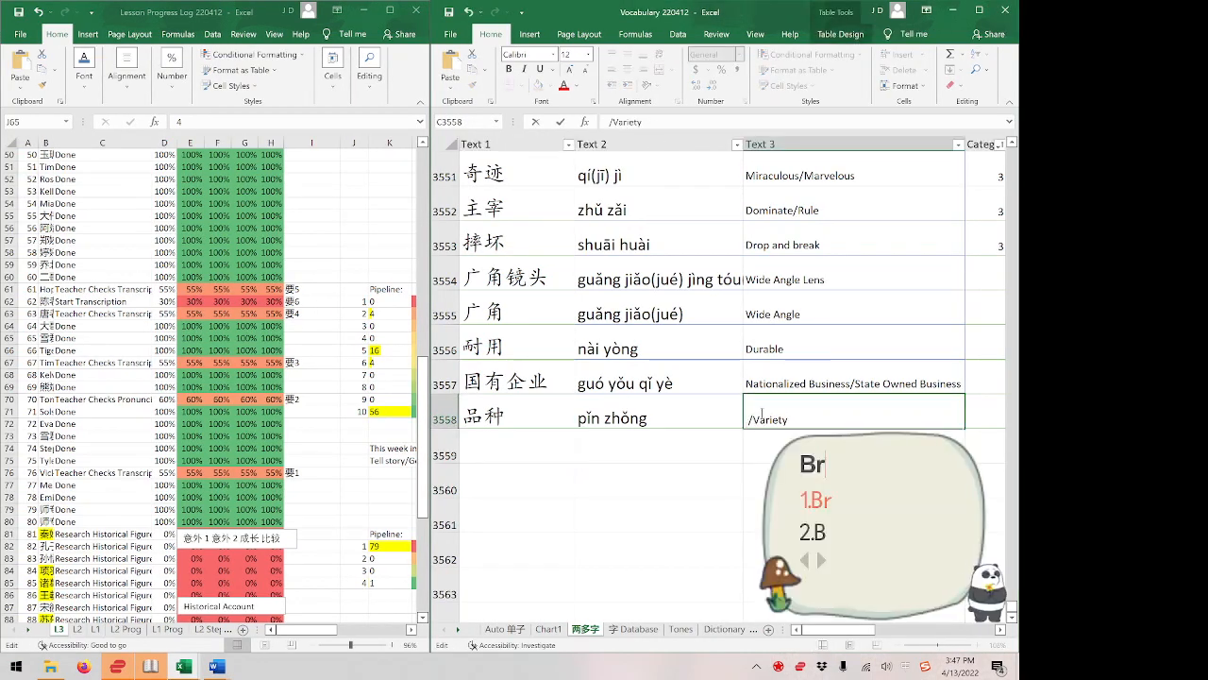
{"action": "type", "text": "eed"}
{"action": "key", "text": "Return"}
{"action": "key", "text": "Return"}
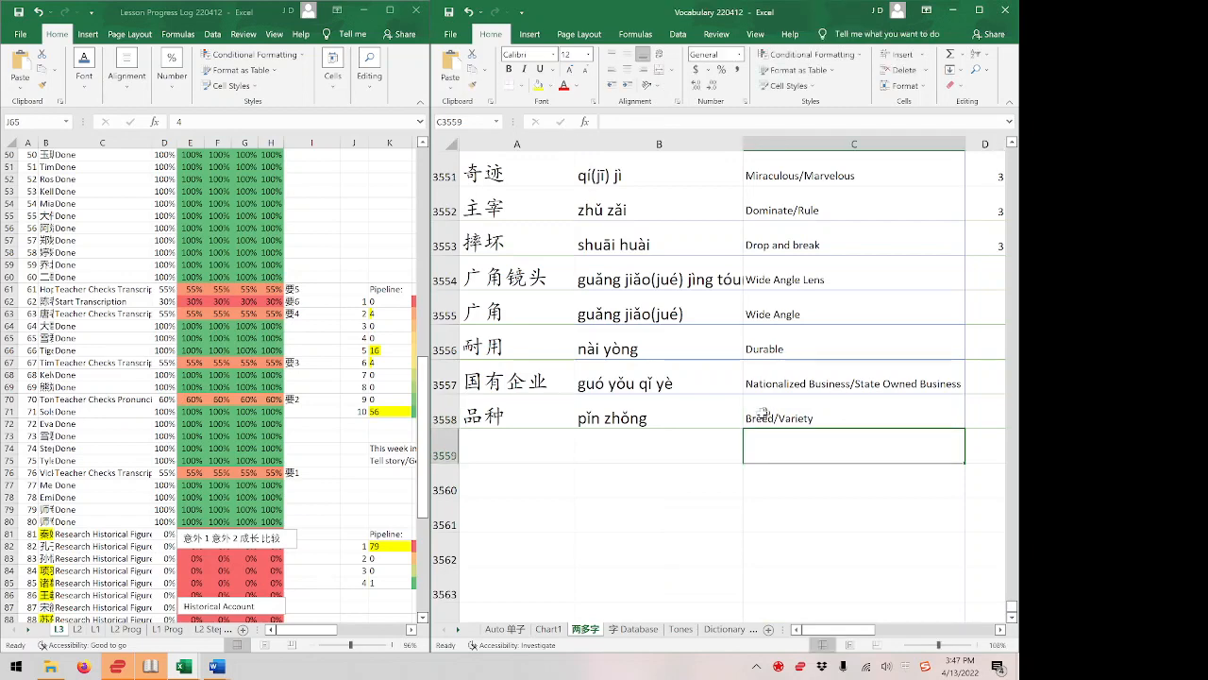
Enter 3 and 62 in the two category columns for 品种 in row 3558.
{"action": "key", "text": "Up"}
{"action": "key", "text": "Right"}
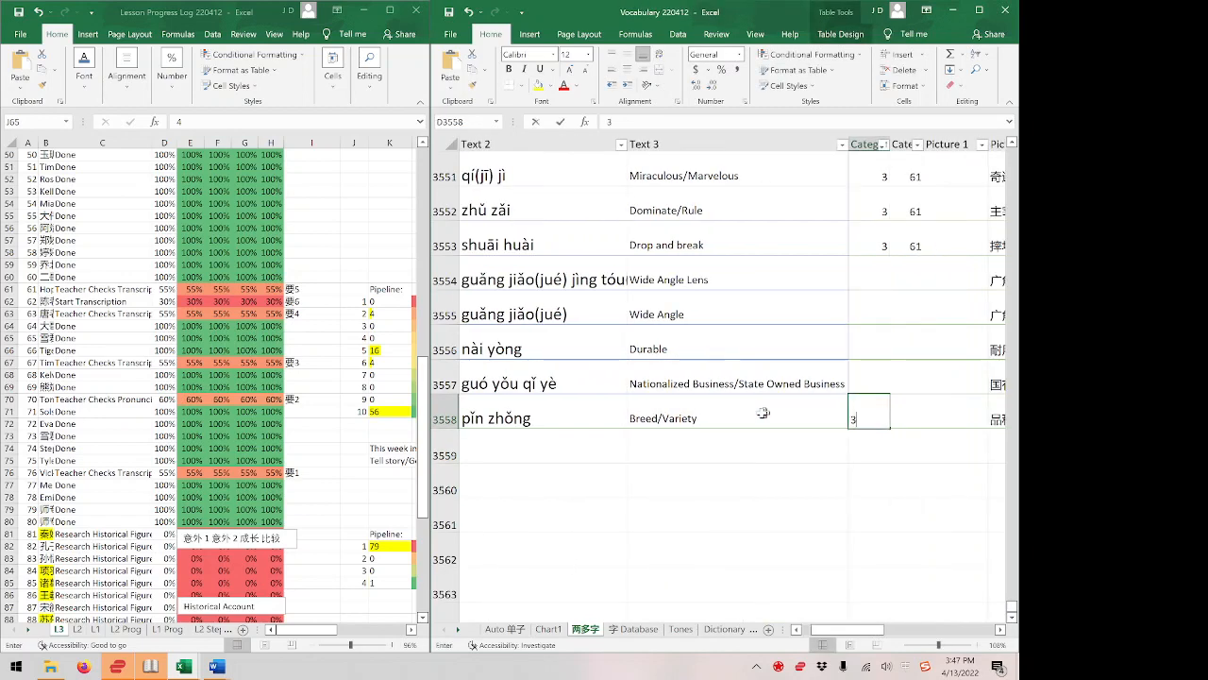
{"action": "type", "text": "3"}
{"action": "key", "text": "Right"}
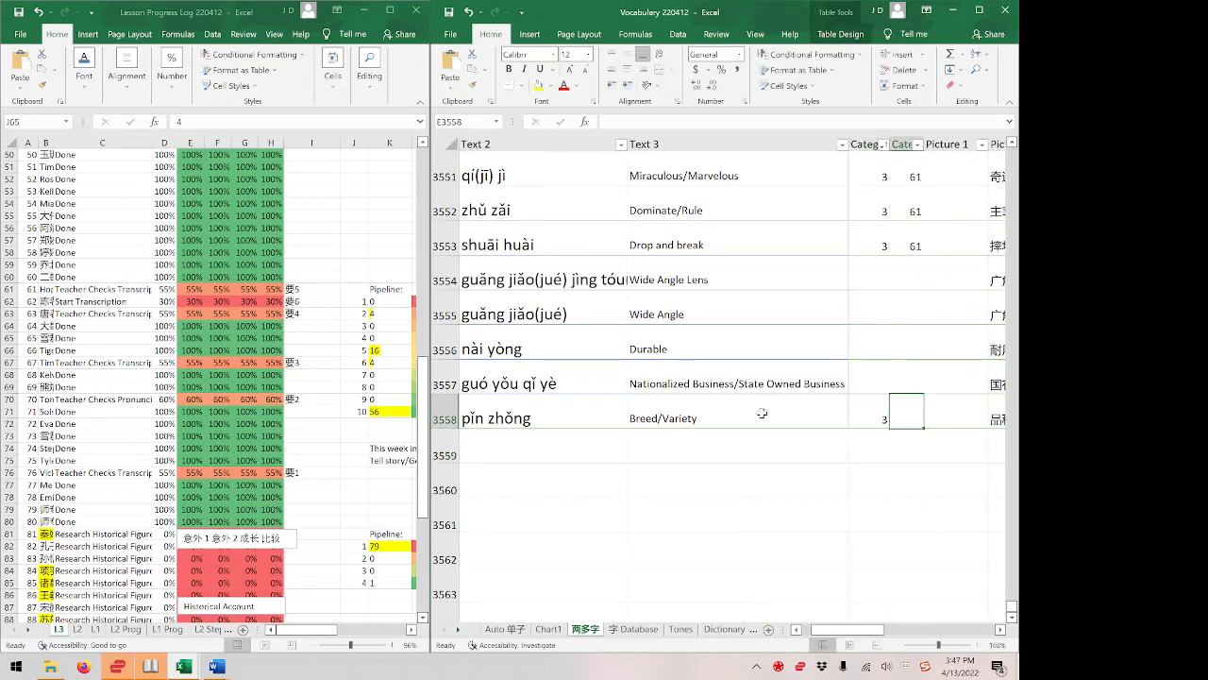
{"action": "type", "text": "62"}
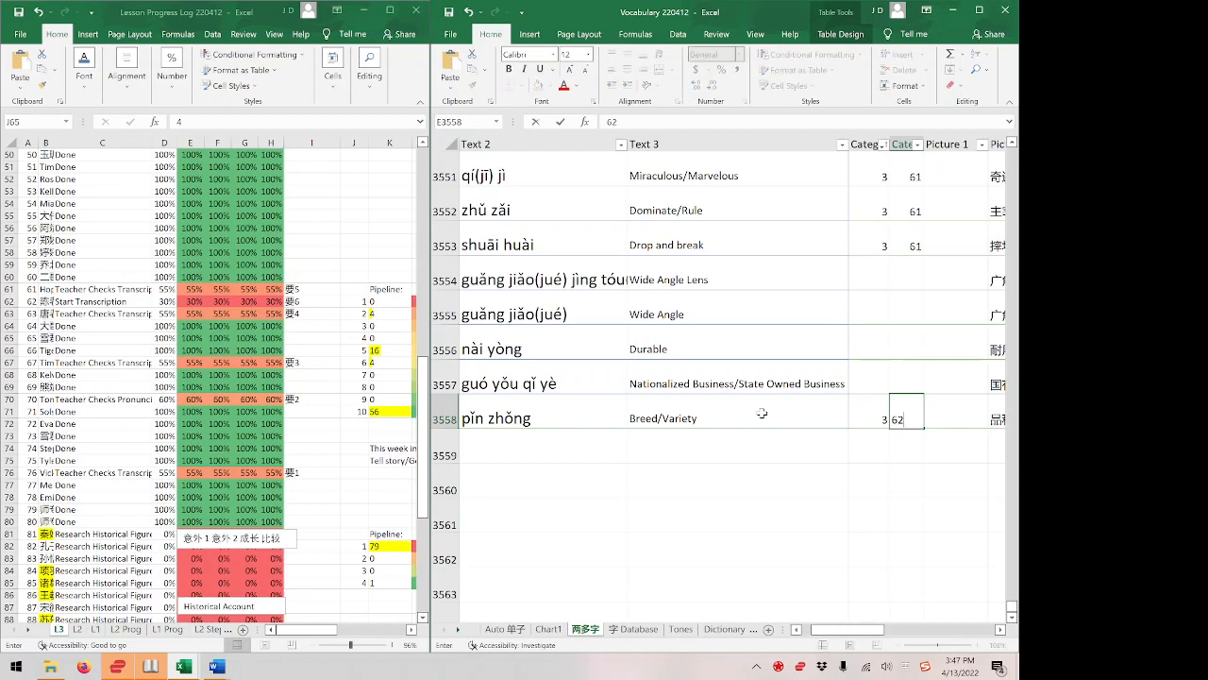
Copy the category values 3 and 61 from row 3553 into rows 3554 to 3557.
{"action": "key", "text": "Up"}
{"action": "key", "text": "Up"}
{"action": "key", "text": "Up"}
{"action": "key", "text": "Up"}
{"action": "key", "text": "Up"}
{"action": "key", "text": "shift+Left"}
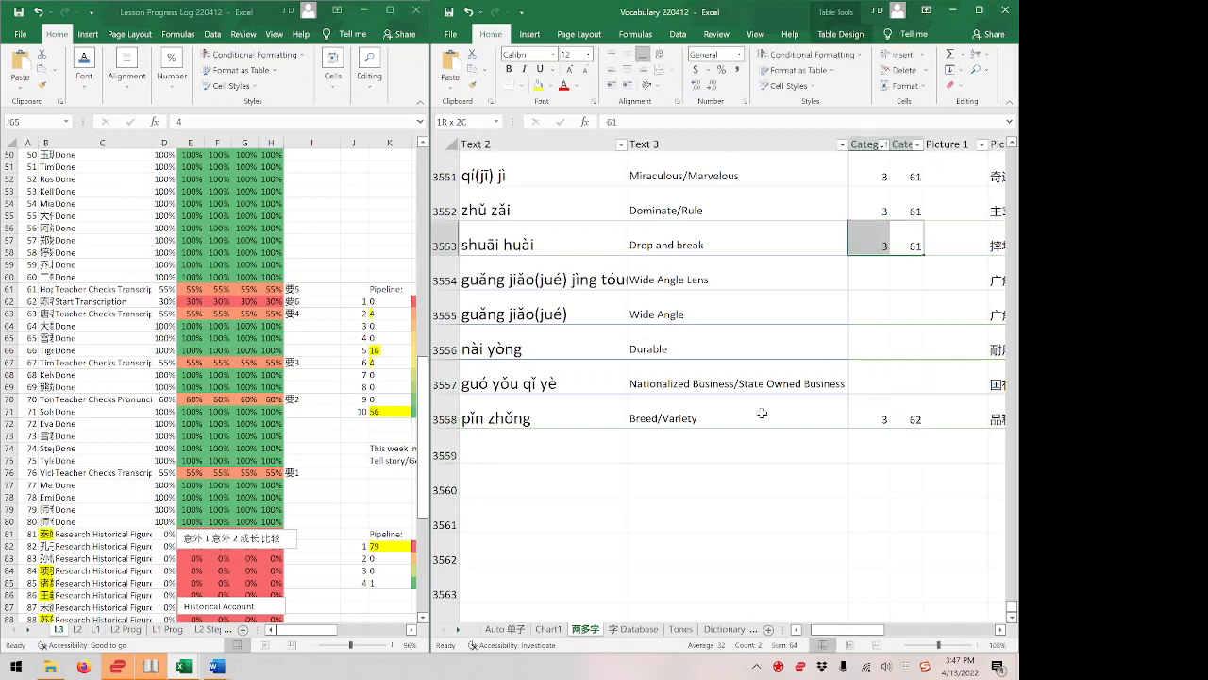
{"action": "key", "text": "ctrl+c"}
{"action": "key", "text": "Down"}
{"action": "key", "text": "Left"}
{"action": "key", "text": "shift+Down"}
{"action": "key", "text": "shift+Down"}
{"action": "key", "text": "shift+Down"}
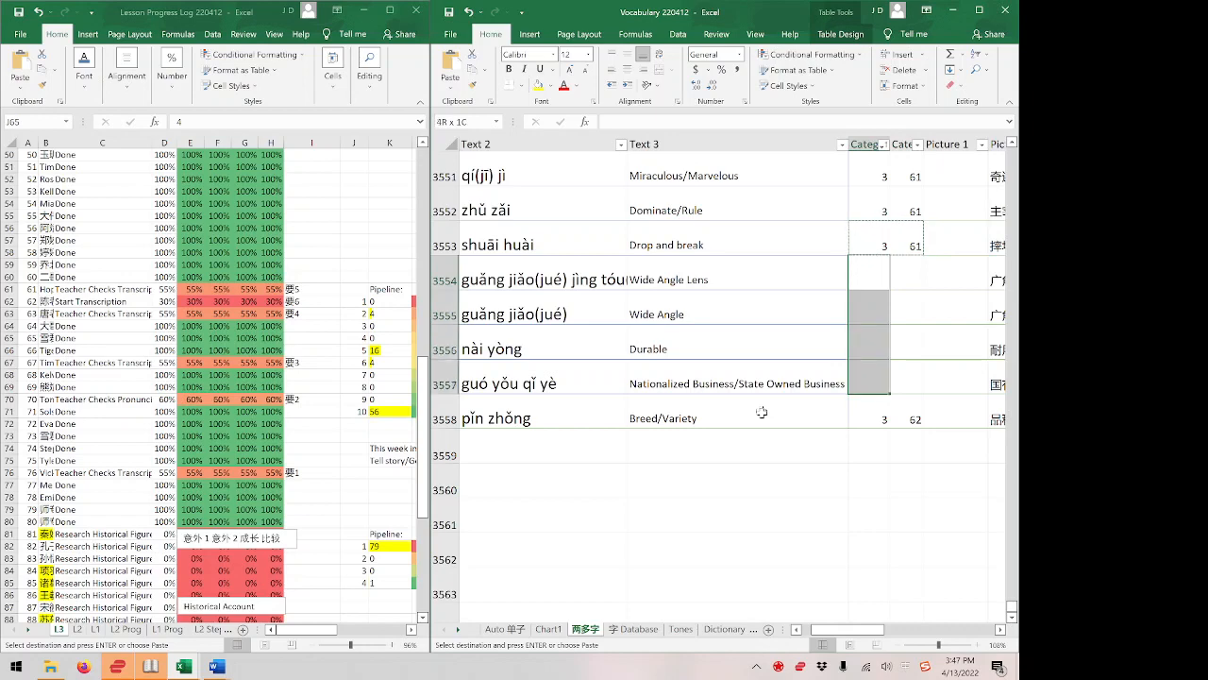
{"action": "key", "text": "ctrl+v"}
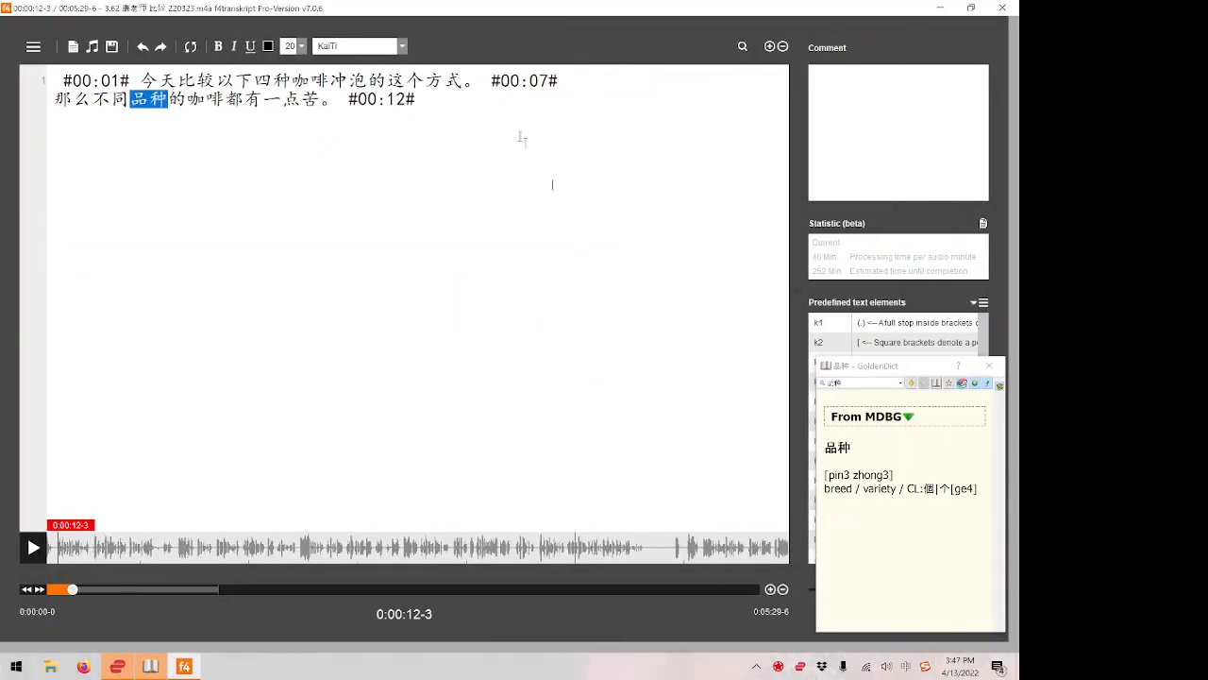
Switch back to f4transkript, play the next passage and transcribe 那么咖啡最基本的味道就是 after the #00:12# timestamp.
{"action": "left_click", "coordinate": [484, 97]}
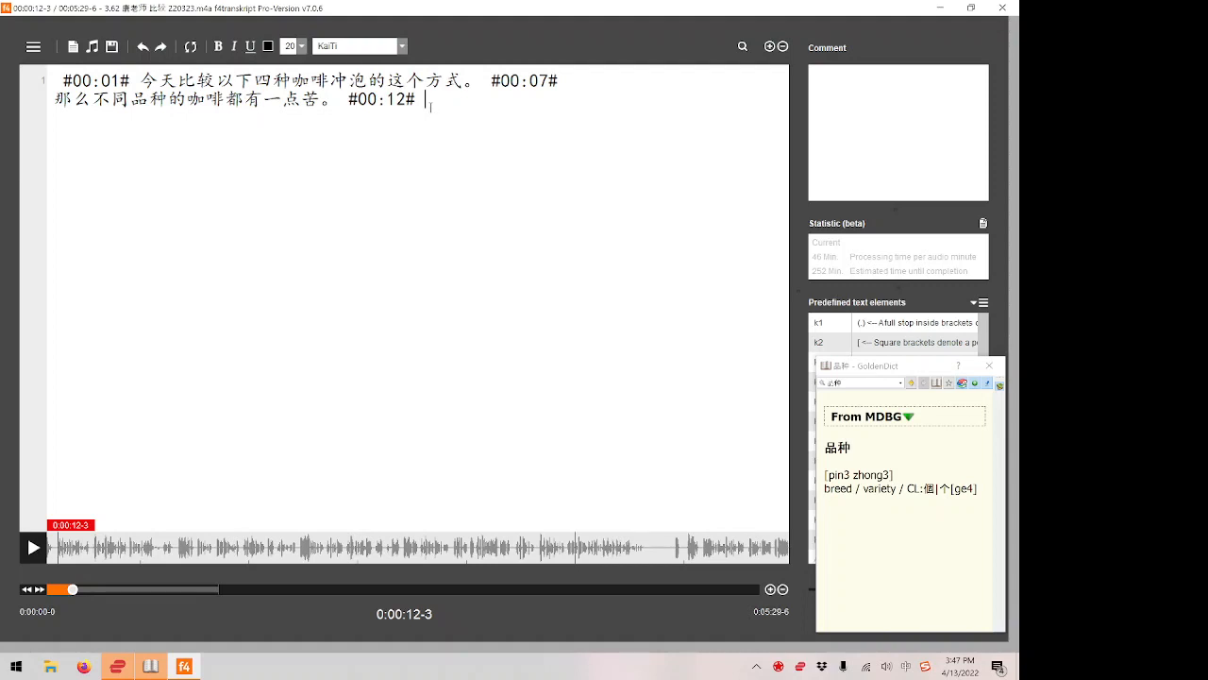
{"action": "key", "text": "F4"}
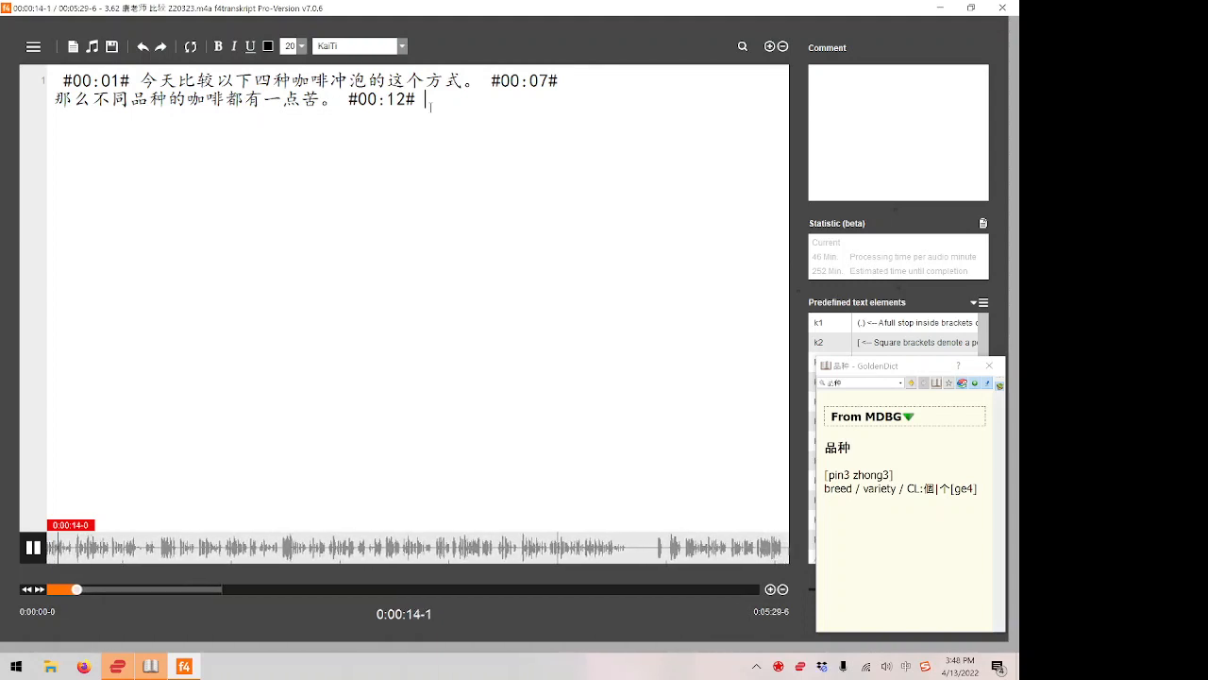
{"action": "key", "text": "F4"}
{"action": "type", "text": "namekafe"}
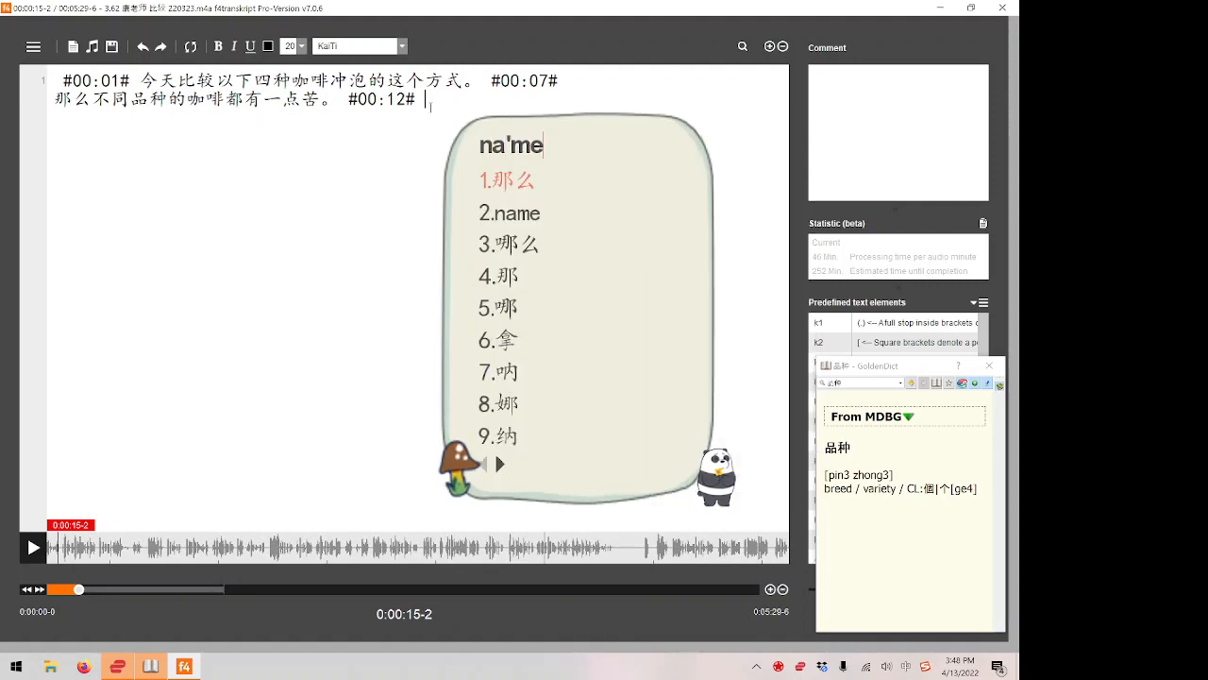
{"action": "type", "text": "z"}
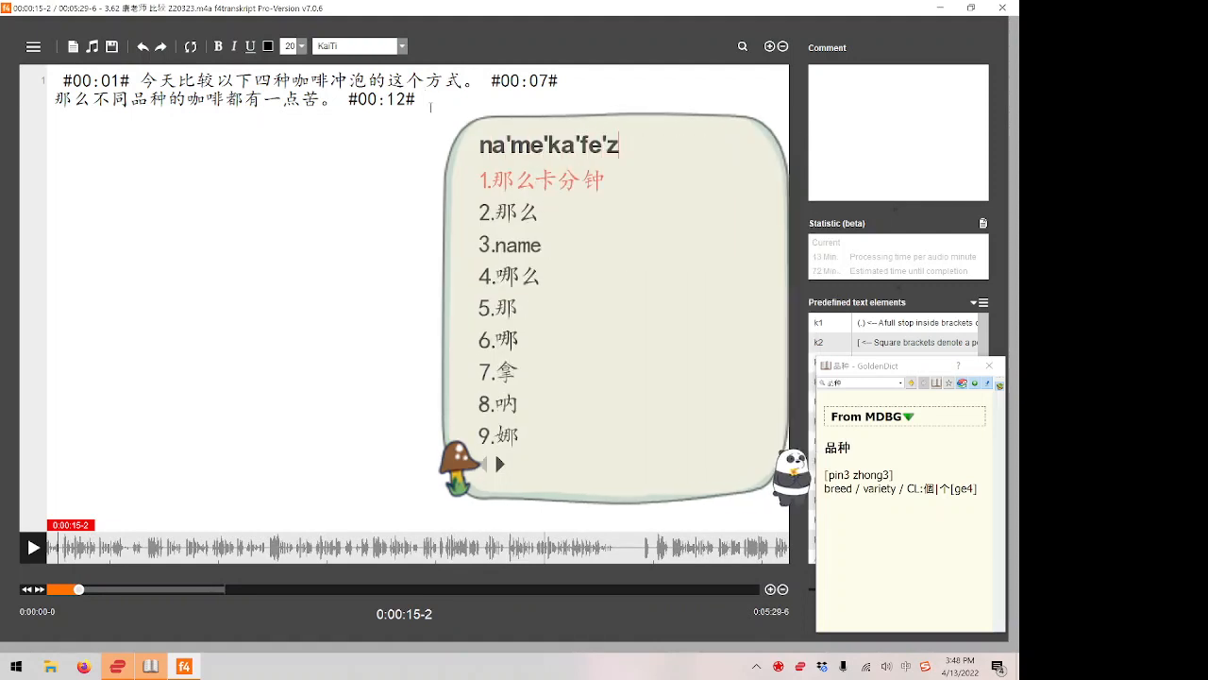
{"action": "type", "text": "uijibendeweidaoji"}
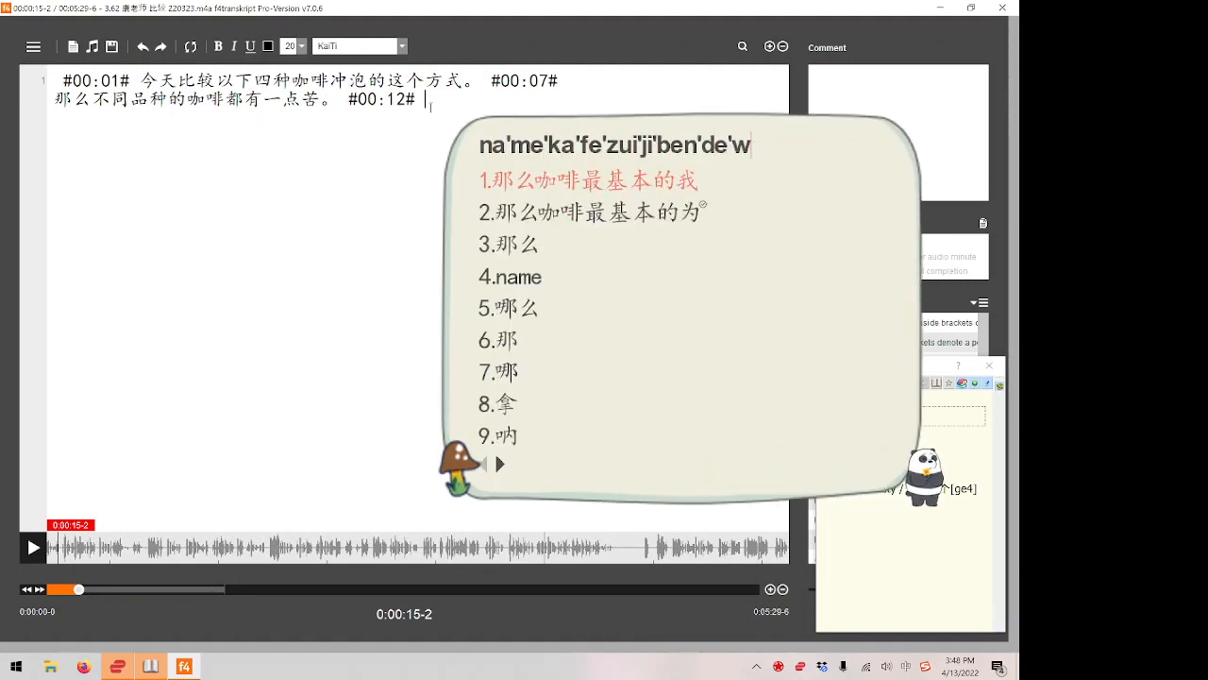
{"action": "type", "text": "ushi"}
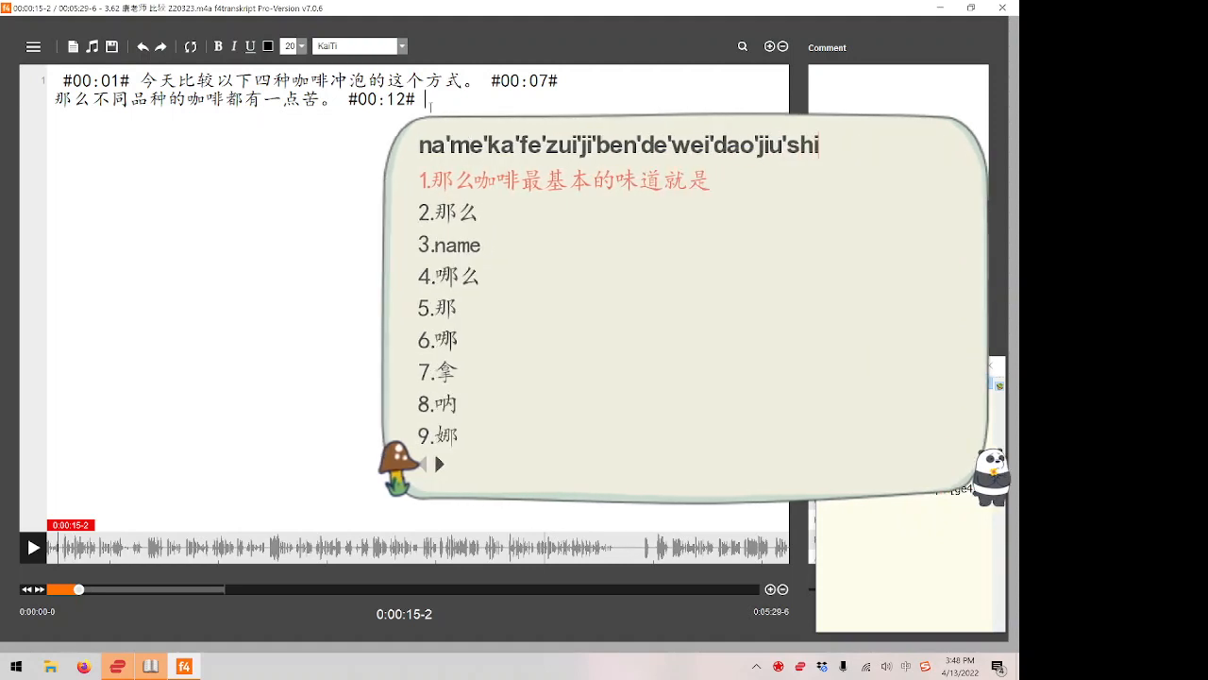
{"action": "key", "text": "space"}
Add 苦 after 就是, then copy it and look it up in the pop-up dictionary.
{"action": "type", "text": "ku"}
{"action": "key", "text": "space"}
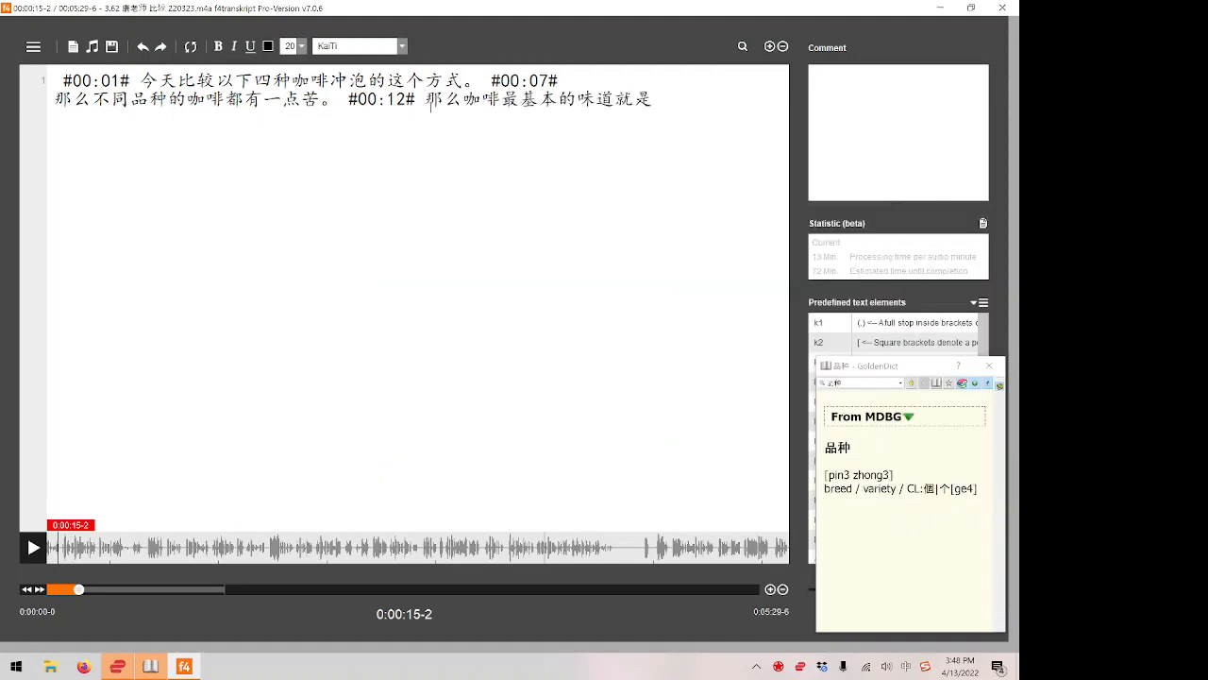
{"action": "key", "text": "BackSpace"}
{"action": "type", "text": "k"}
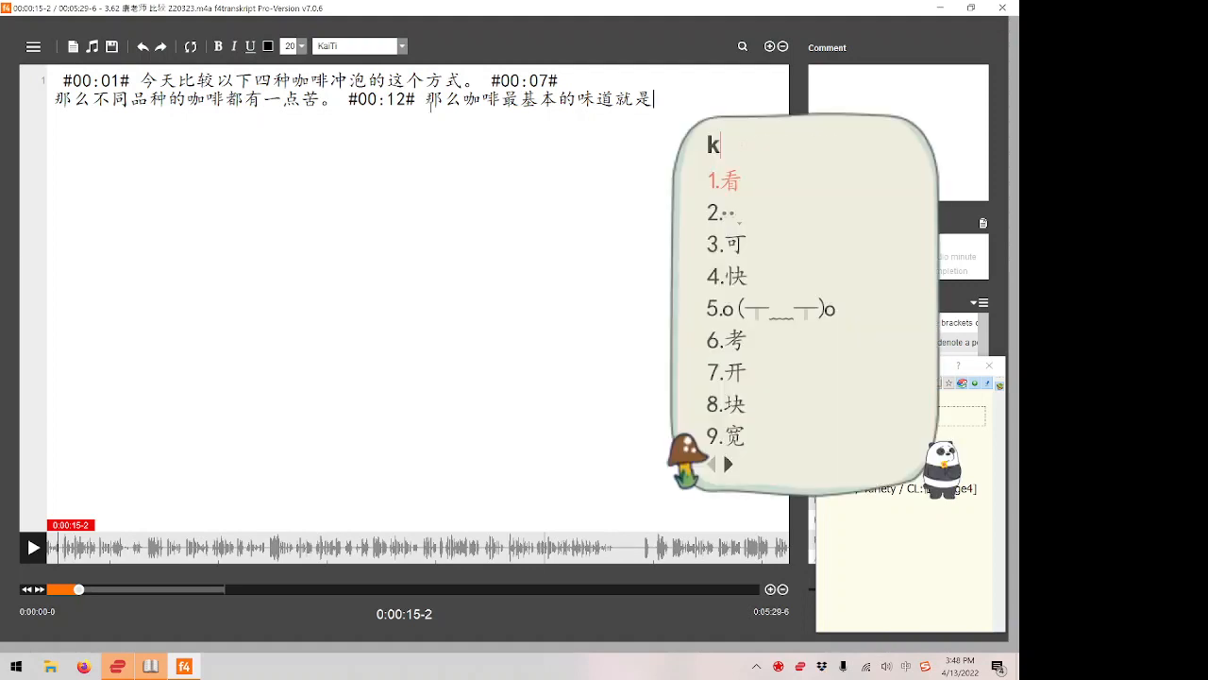
{"action": "type", "text": "u"}
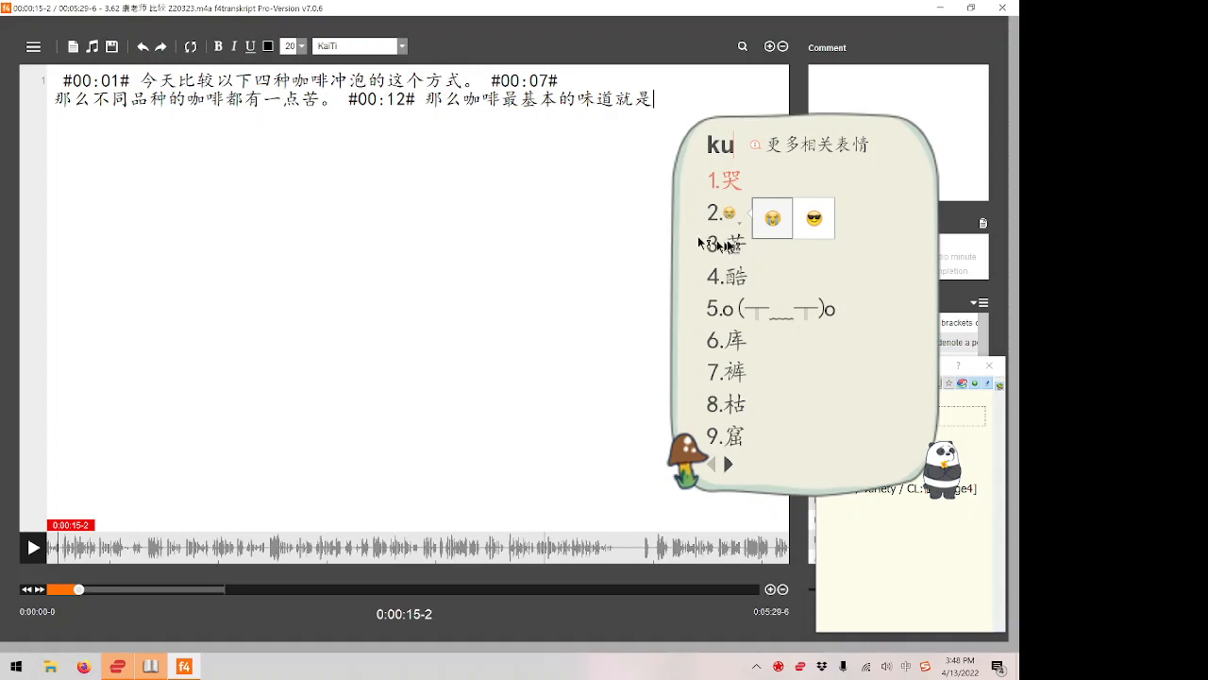
{"action": "mouse_move", "coordinate": [731, 246]}
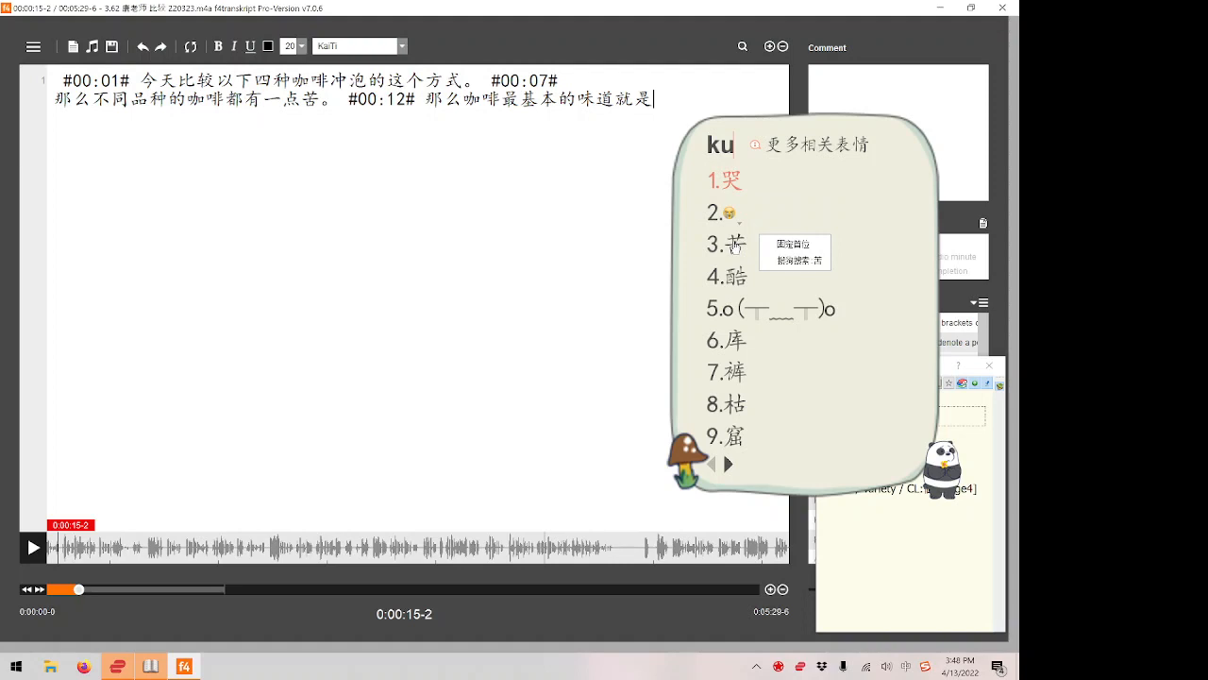
{"action": "key", "text": "Escape"}
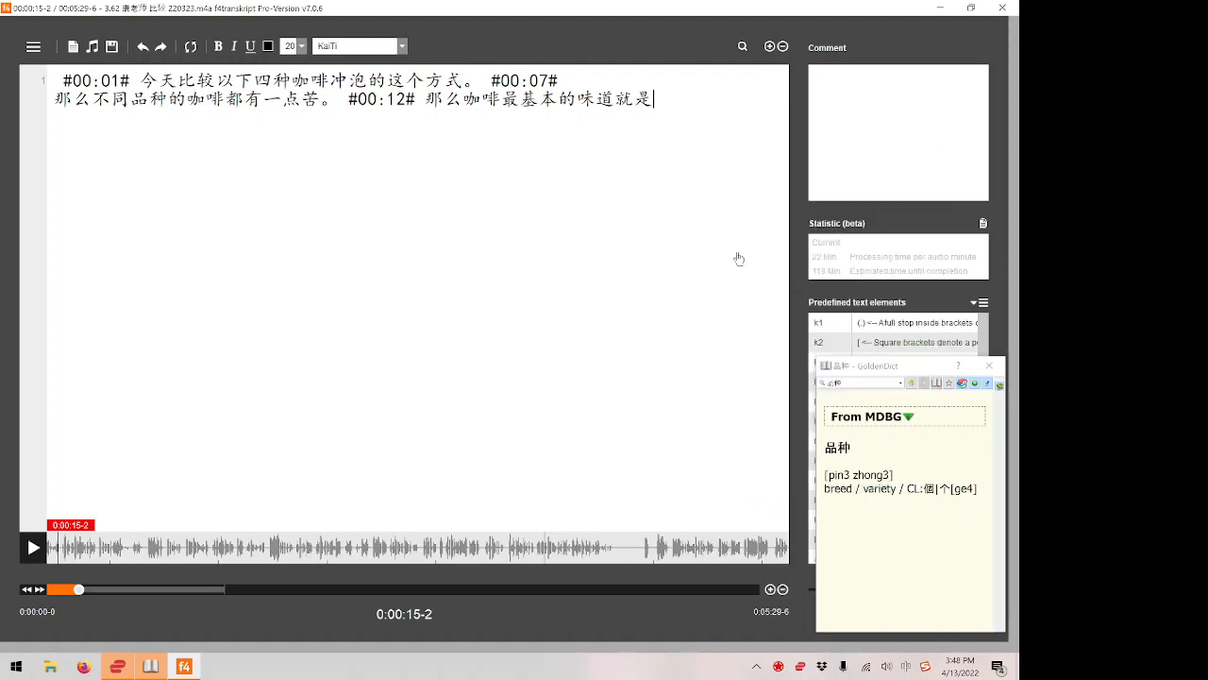
{"action": "type", "text": "苦"}
{"action": "key", "text": "shift+Left"}
{"action": "key", "text": "ctrl+c"}
{"action": "key", "text": "ctrl+c"}
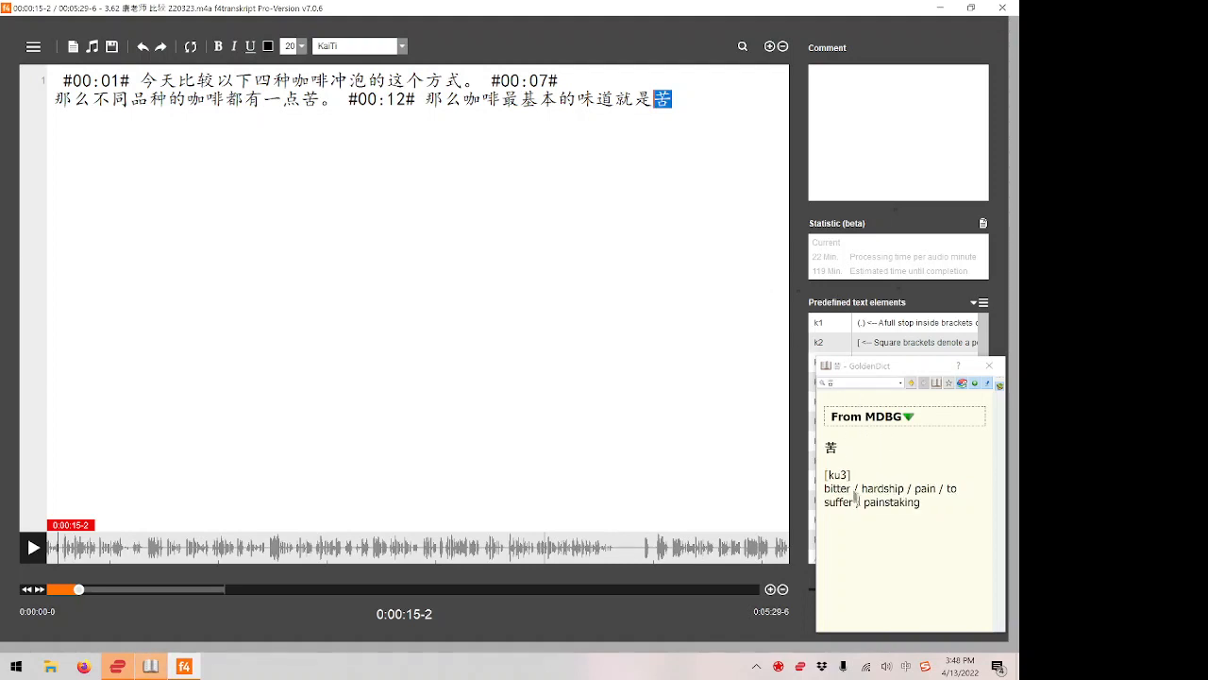
Play a little further, replace the final 苦 with 苦味。 and insert the timestamp #00:15#.
{"action": "left_click", "coordinate": [729, 107]}
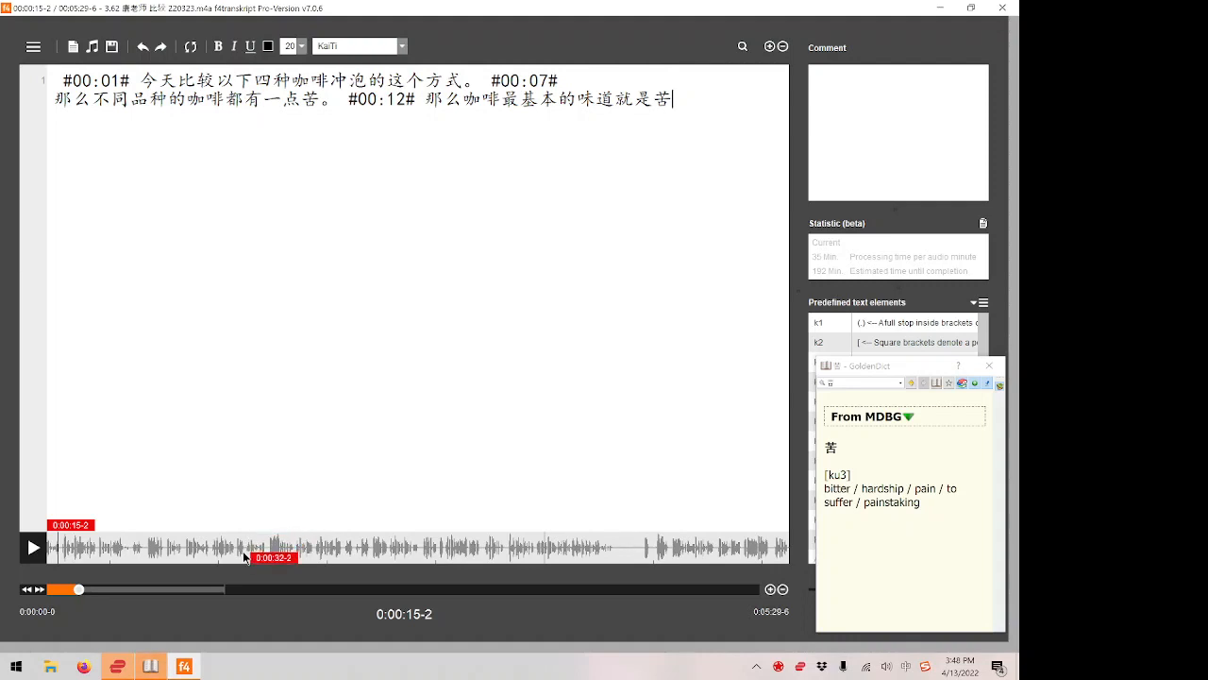
{"action": "key", "text": "F4"}
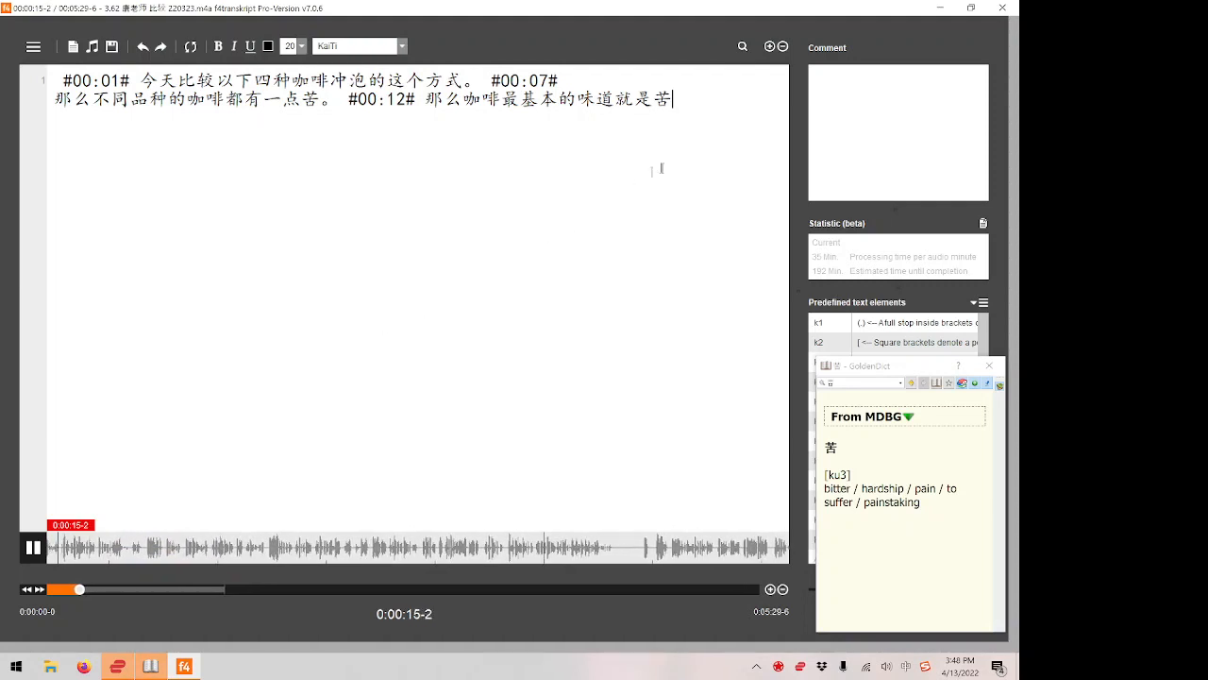
{"action": "key", "text": "F4"}
{"action": "type", "text": "wei"}
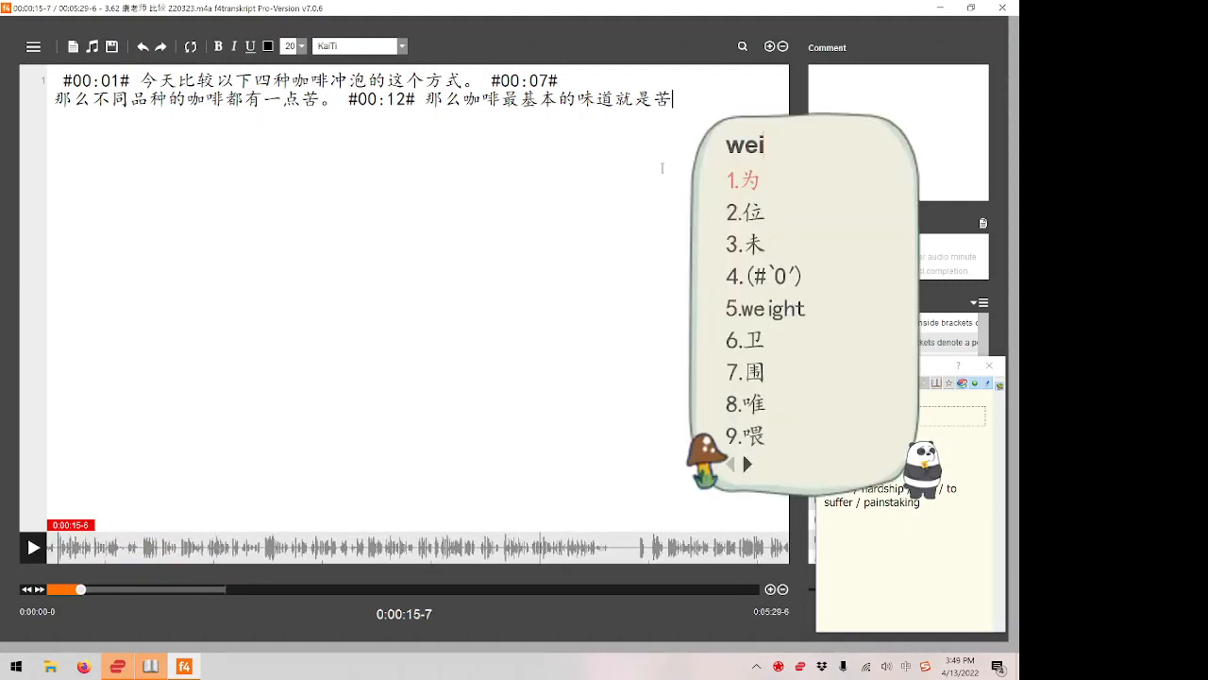
{"action": "key", "text": "BackSpace"}
{"action": "key", "text": "BackSpace"}
{"action": "key", "text": "BackSpace"}
{"action": "key", "text": "BackSpace"}
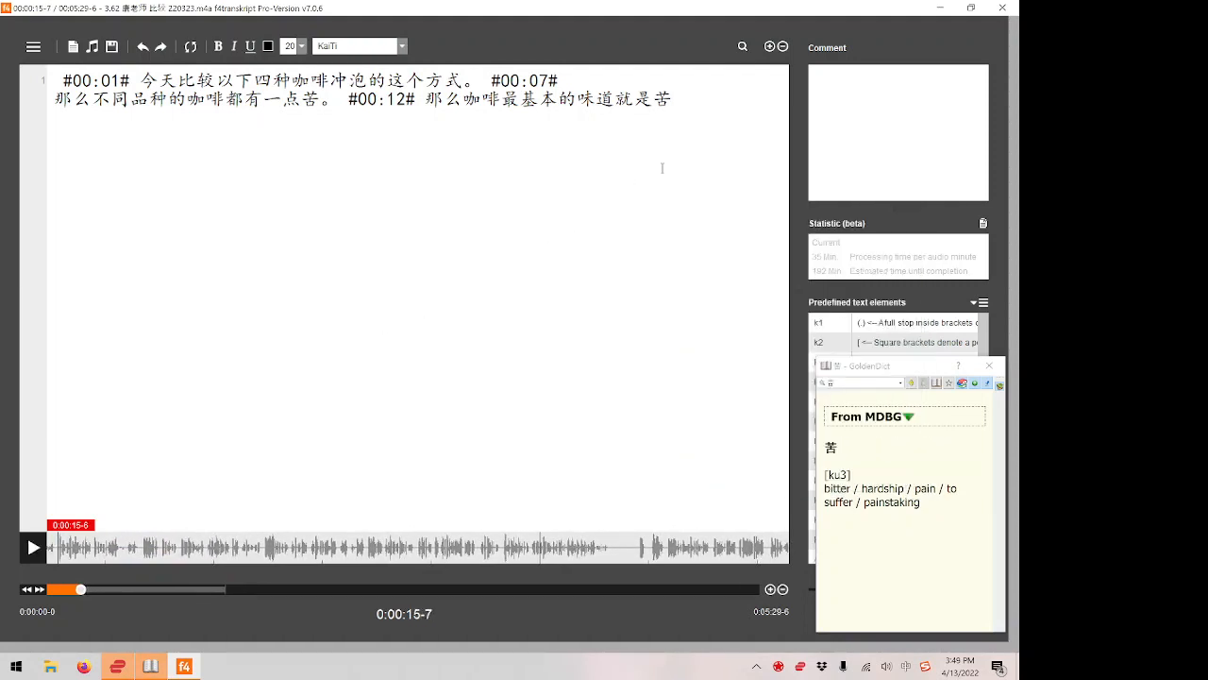
{"action": "type", "text": "kuwei"}
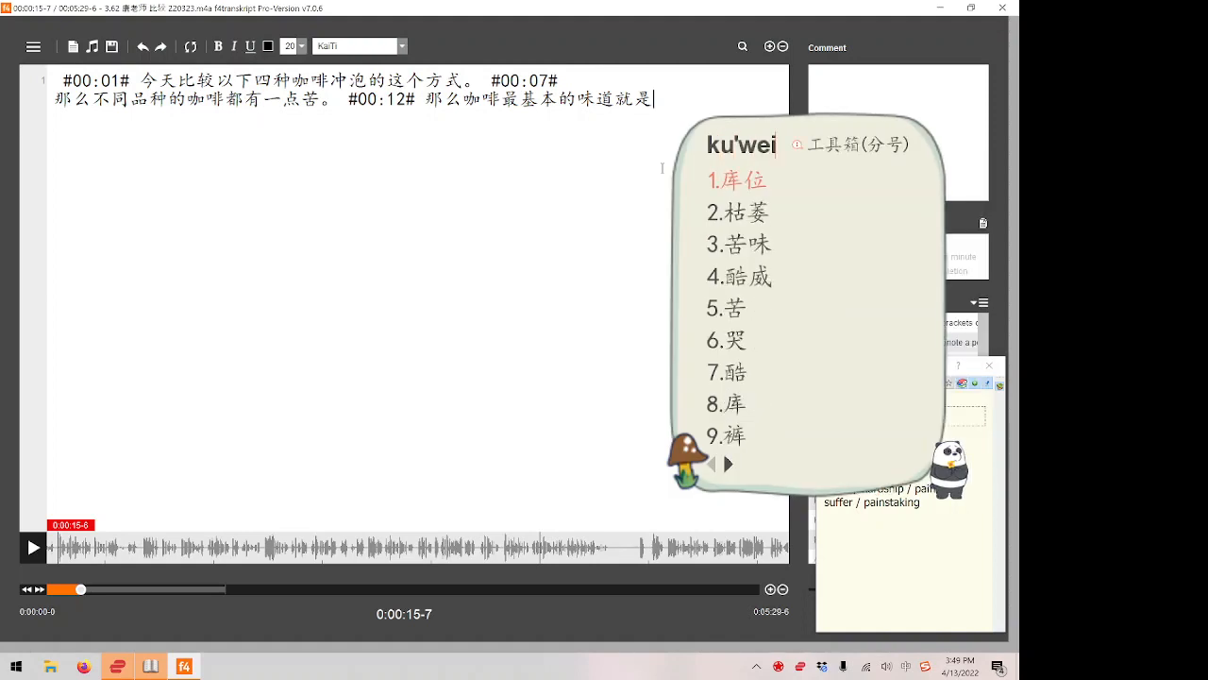
{"action": "right_click", "coordinate": [755, 248]}
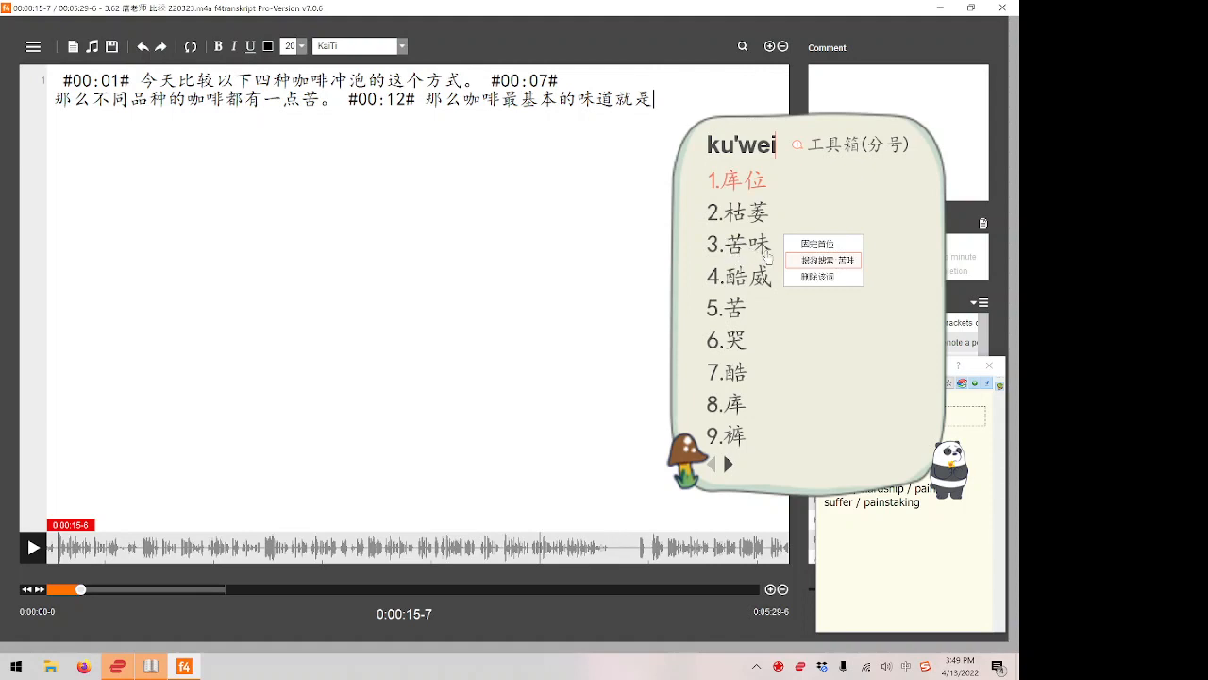
{"action": "left_click", "coordinate": [766, 250]}
{"action": "type", "text": "。"}
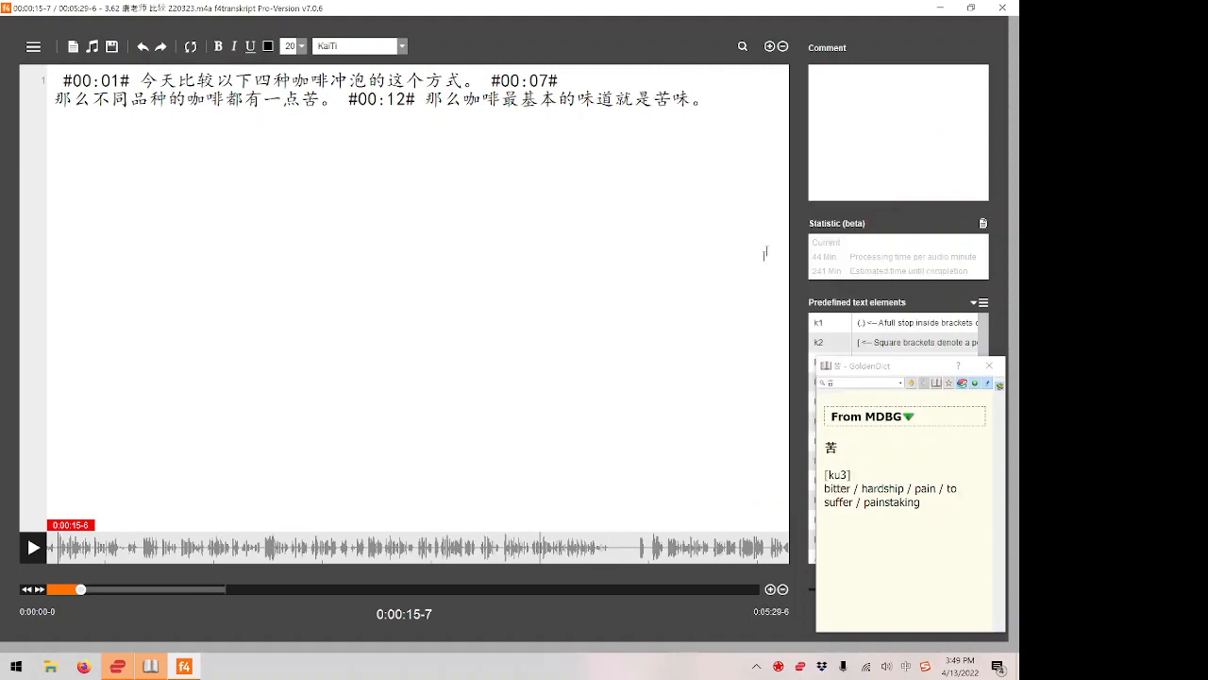
{"action": "key", "text": "F8"}
Replay the passage just before the #00:15# timestamp several times to check the transcribed 苦味 against the audio.
{"action": "key", "text": "F4"}
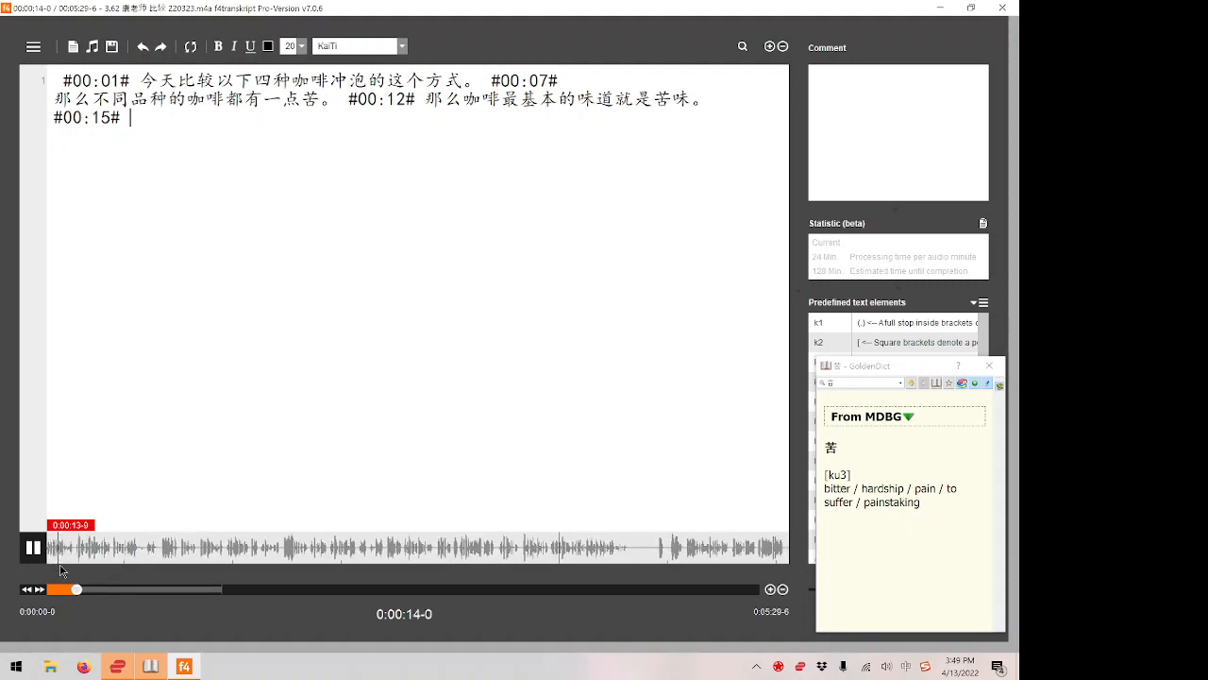
{"action": "key", "text": "F4"}
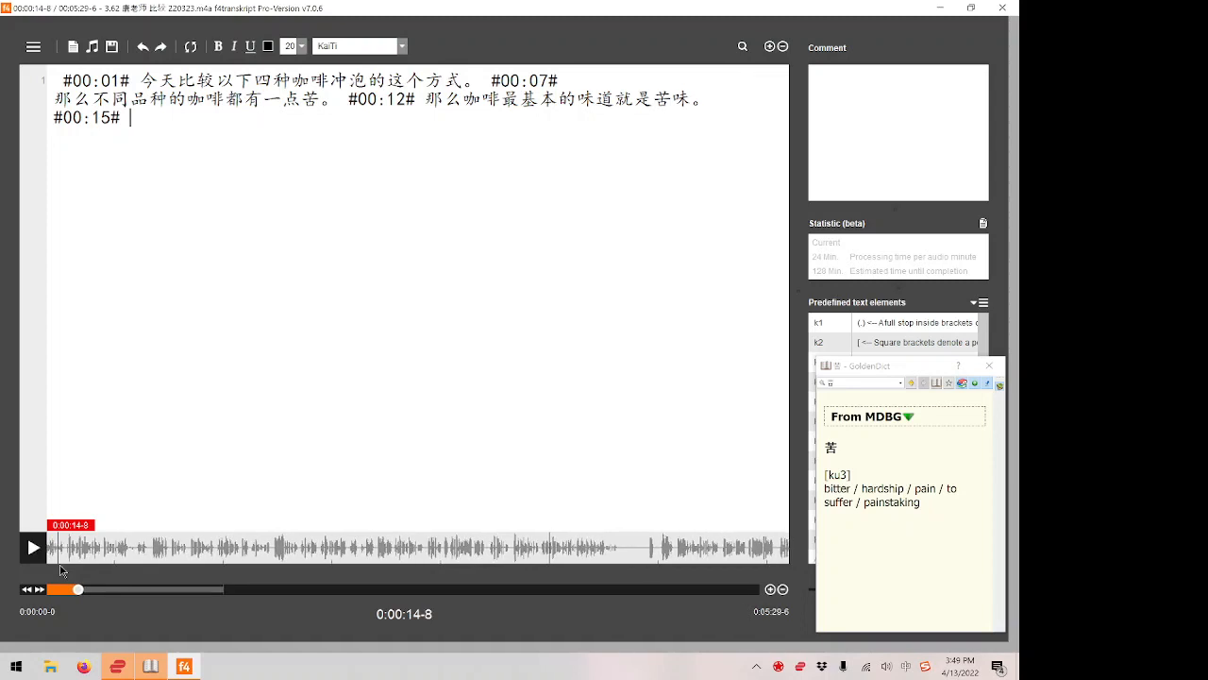
{"action": "key", "text": "F4"}
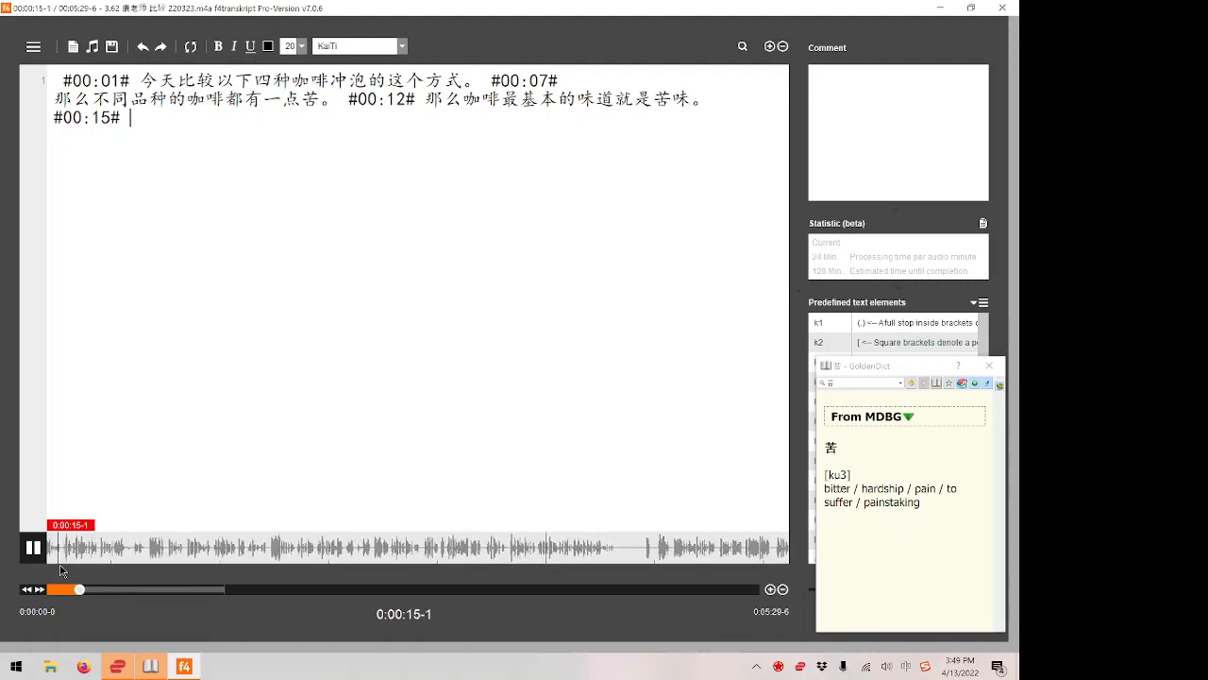
{"action": "key", "text": "F4"}
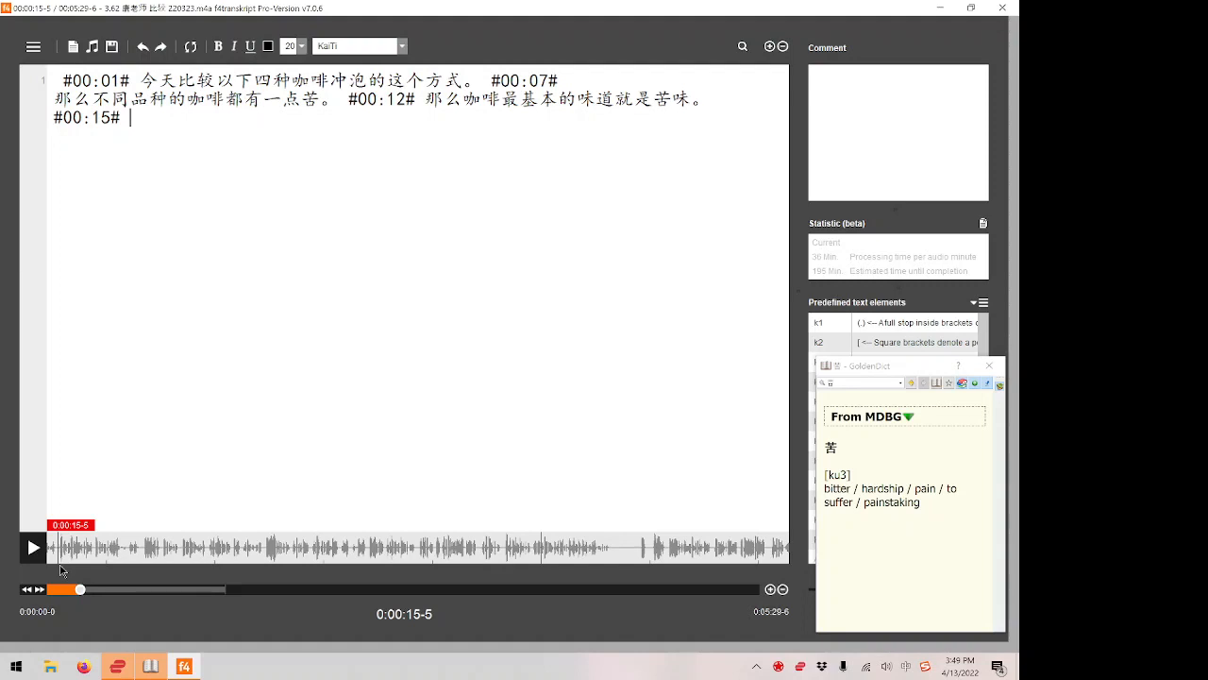
{"action": "key", "text": "F4"}
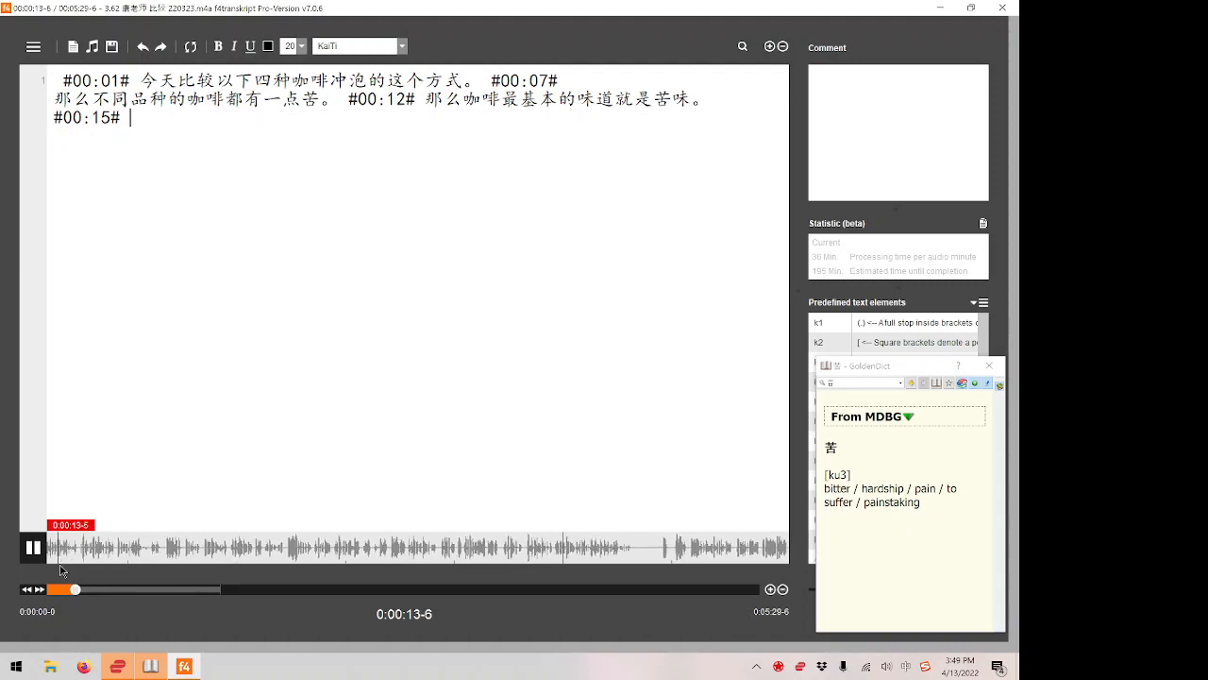
{"action": "key", "text": "F4"}
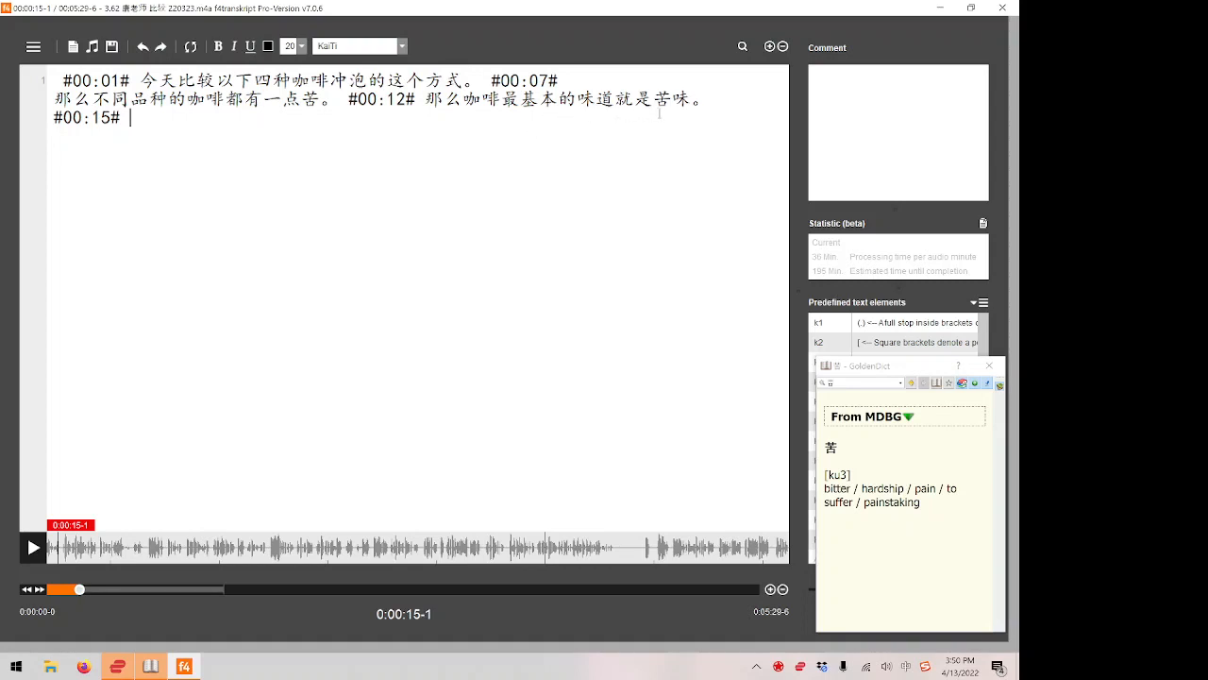
{"action": "key", "text": "F4"}
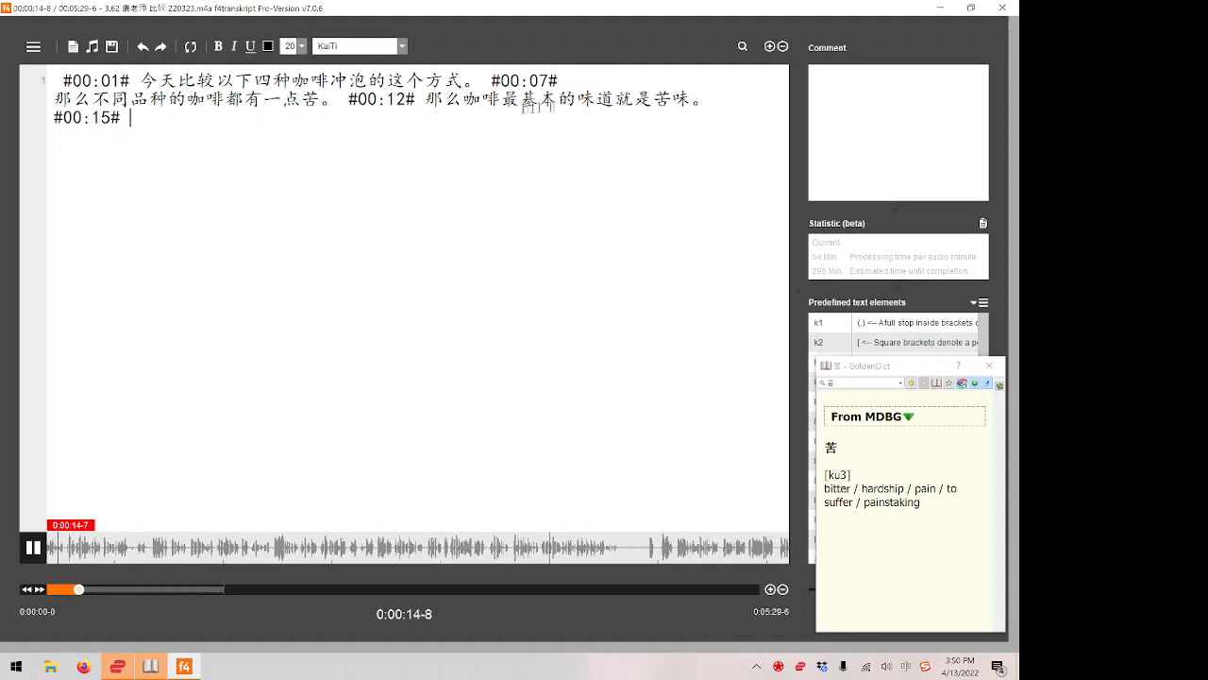
{"action": "key", "text": "F4"}
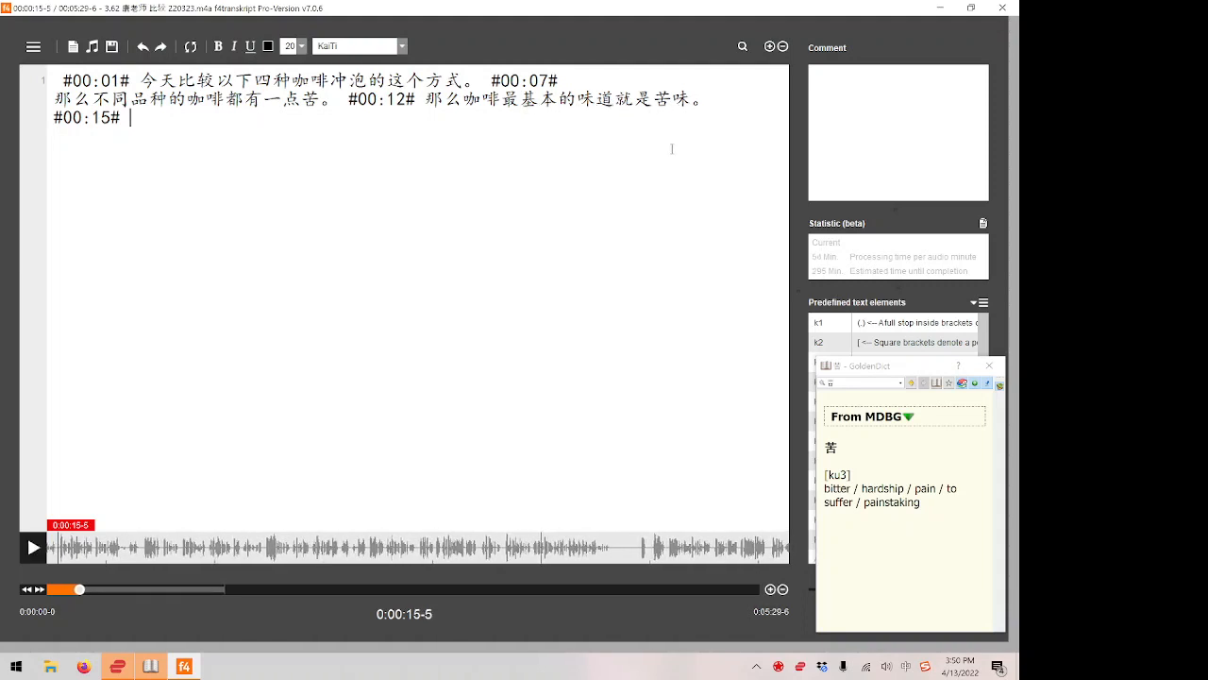
{"action": "key", "text": "F4"}
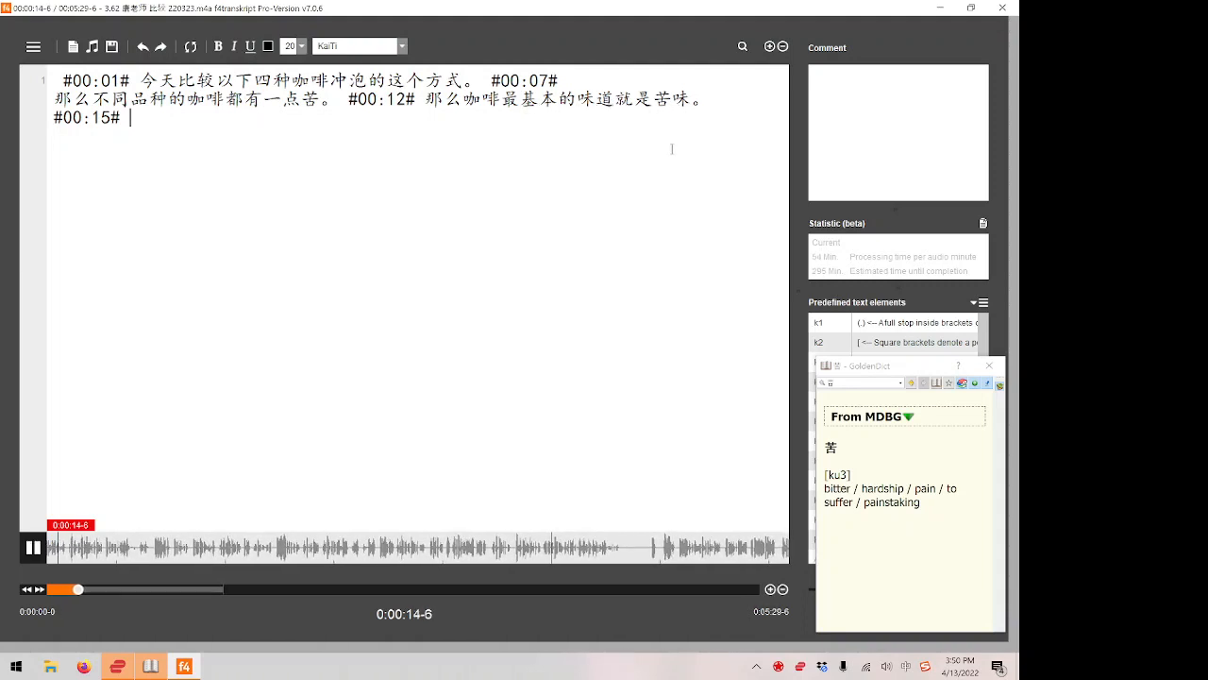
{"action": "key", "text": "F4"}
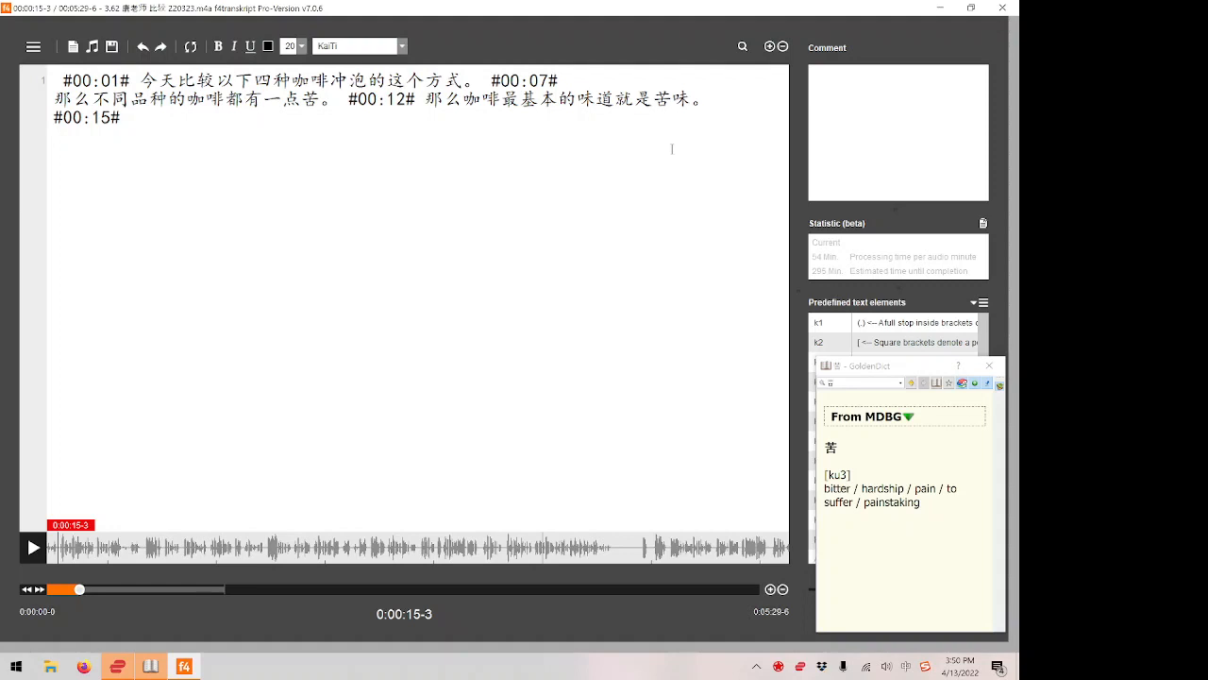
Play the next passage and transcribe 不过可以通过不一样的 after the #00:15# timestamp.
{"action": "key", "text": "F4"}
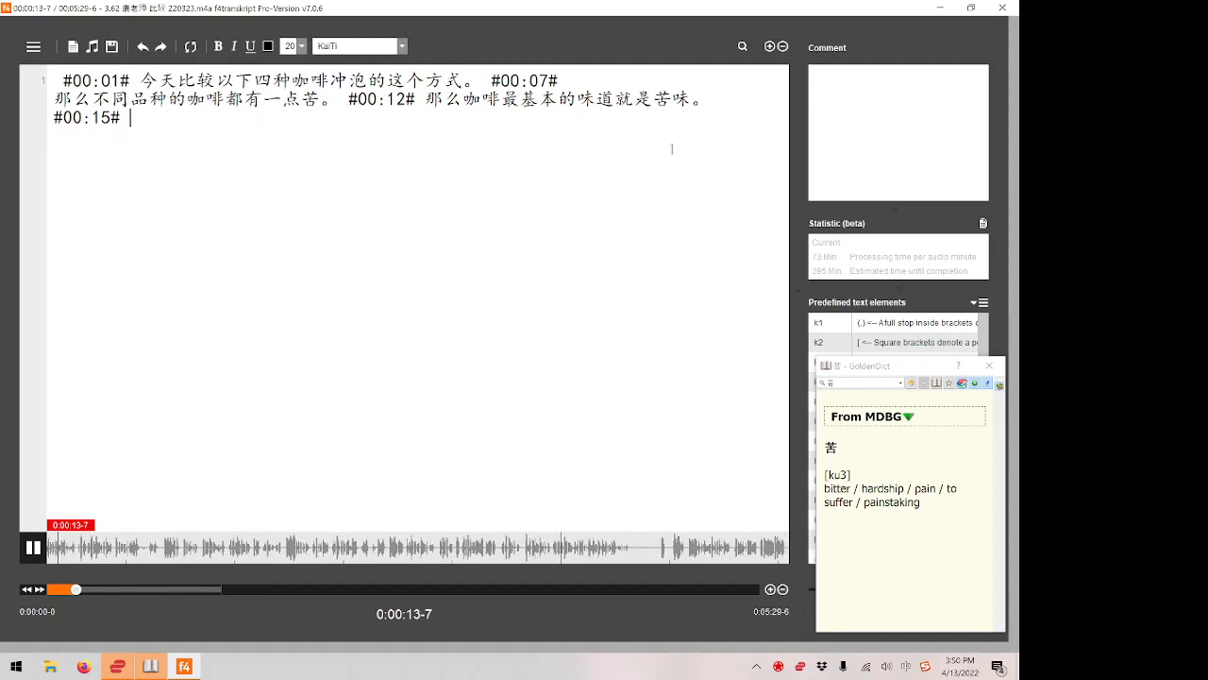
{"action": "type", "text": "k"}
{"action": "key", "text": "BackSpace"}
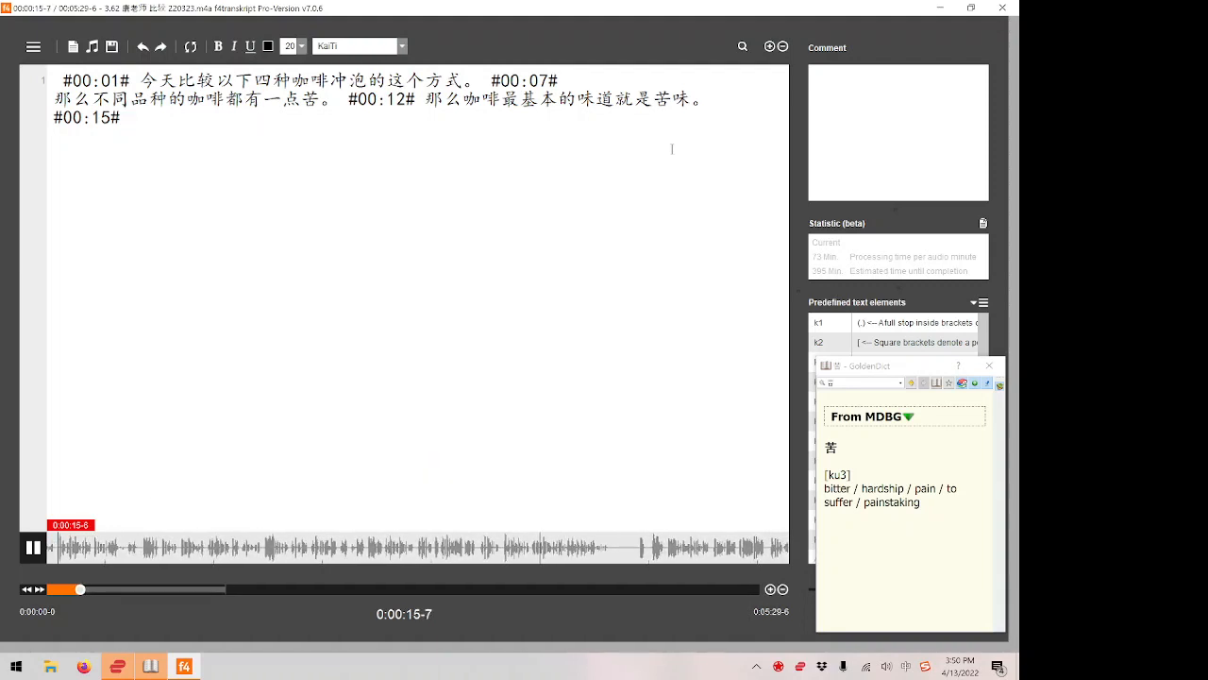
{"action": "type", "text": "bu'guo'ke'yi'tong'guo"}
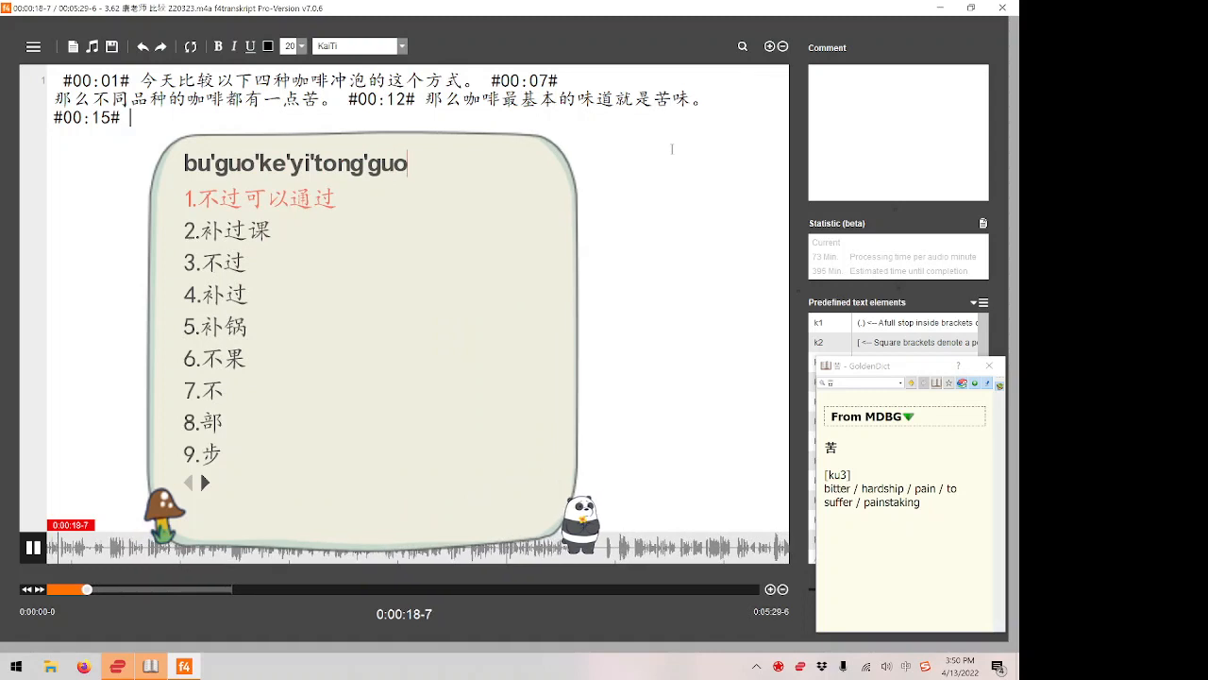
{"action": "key", "text": "F4"}
{"action": "type", "text": "b'y'y'"}
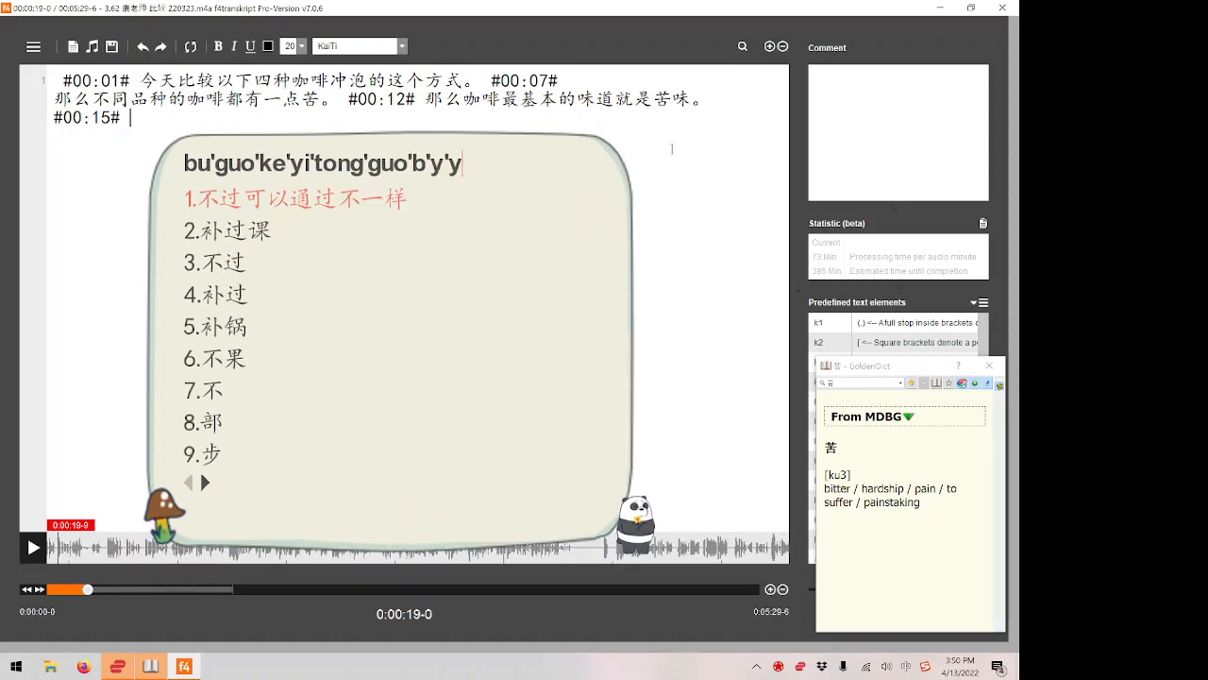
{"action": "type", "text": "d"}
{"action": "key", "text": "space"}
Continue the sentence with 制作方式, replaying the end of the passage to check it.
{"action": "type", "text": "z"}
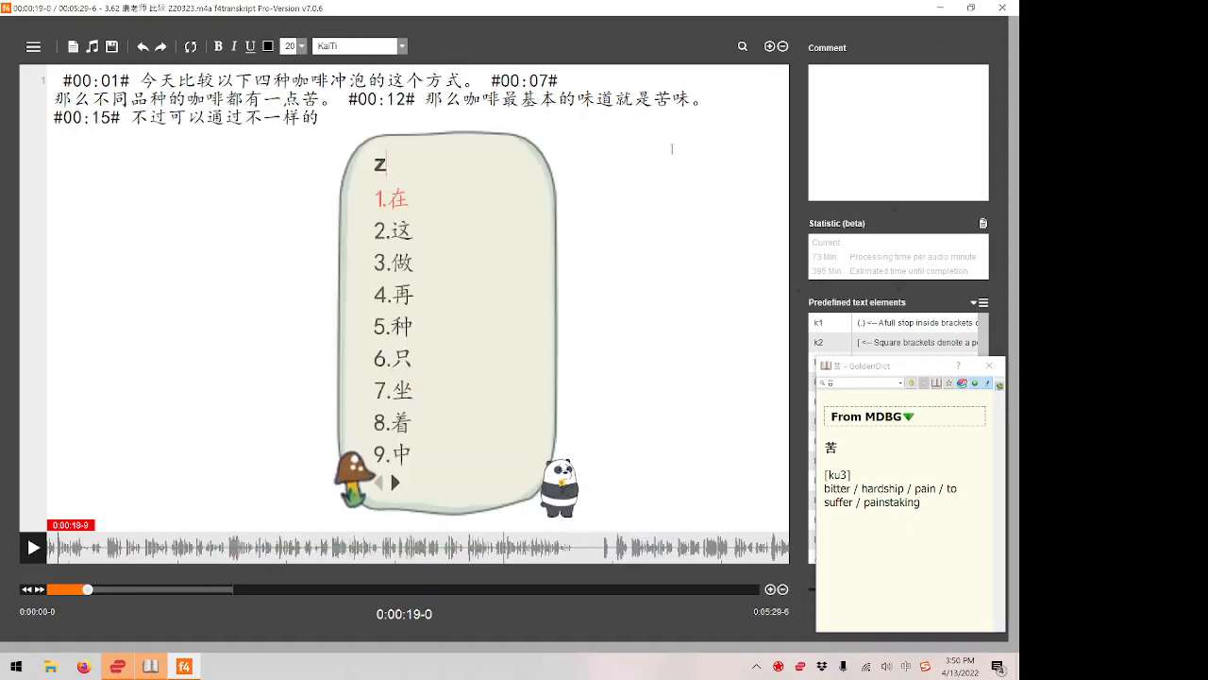
{"action": "type", "text": "hi'zuo'fang'shi"}
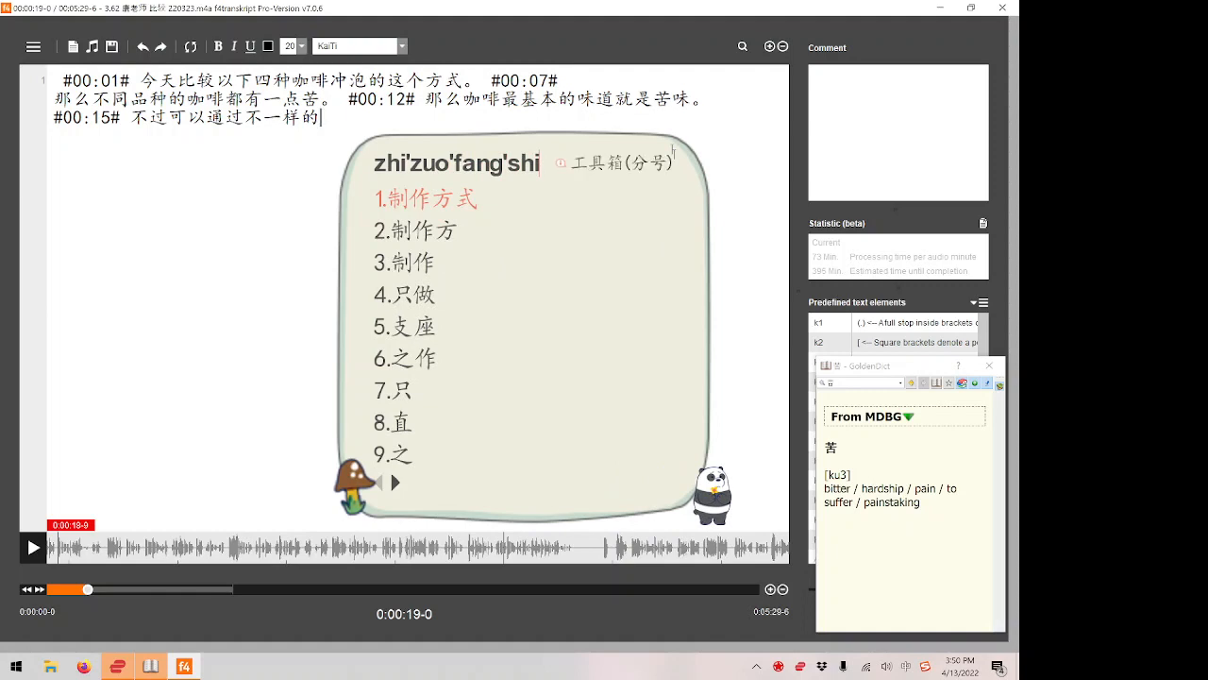
{"action": "key", "text": "F4"}
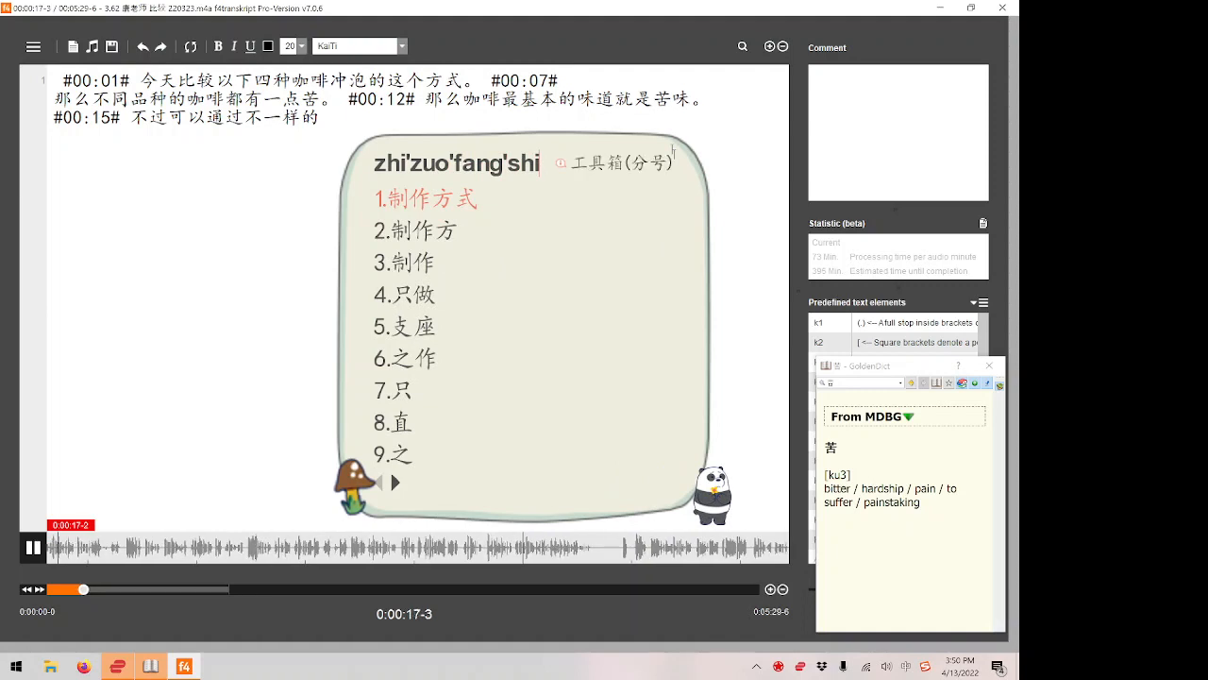
{"action": "key", "text": "F4"}
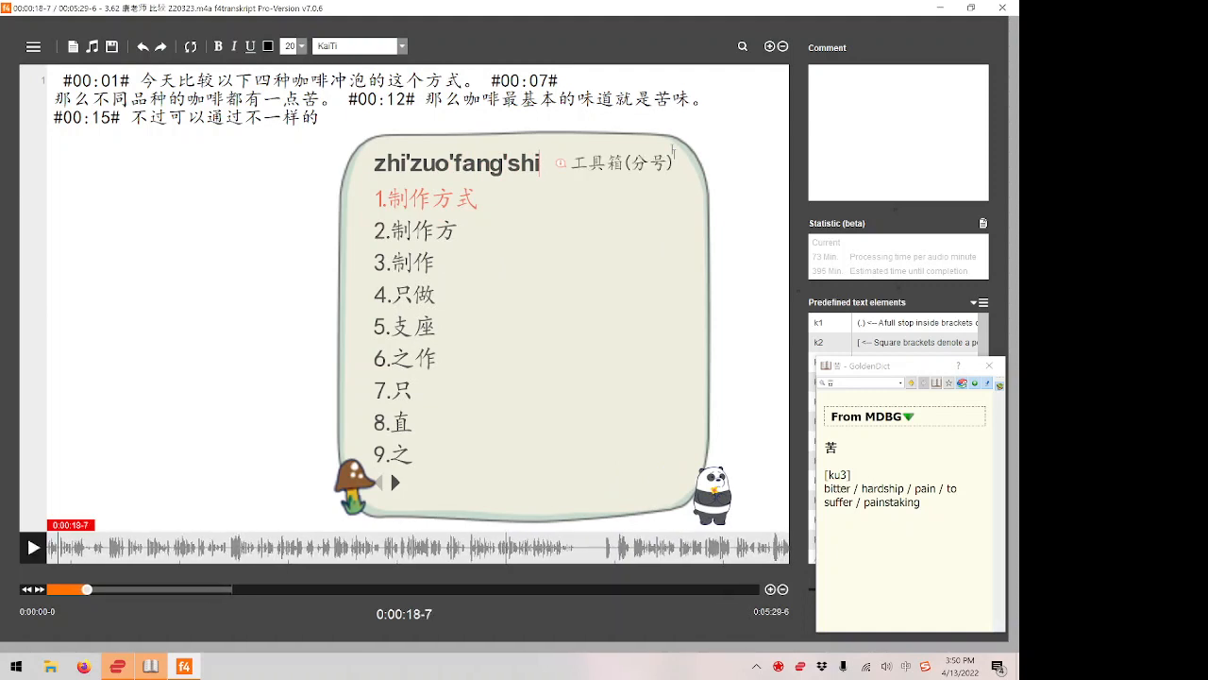
{"action": "key", "text": "space"}
Copy 制 from 制作方式 and look it up in the pop-up dictionary.
{"action": "key", "text": "Left"}
{"action": "key", "text": "Left"}
{"action": "key", "text": "Left"}
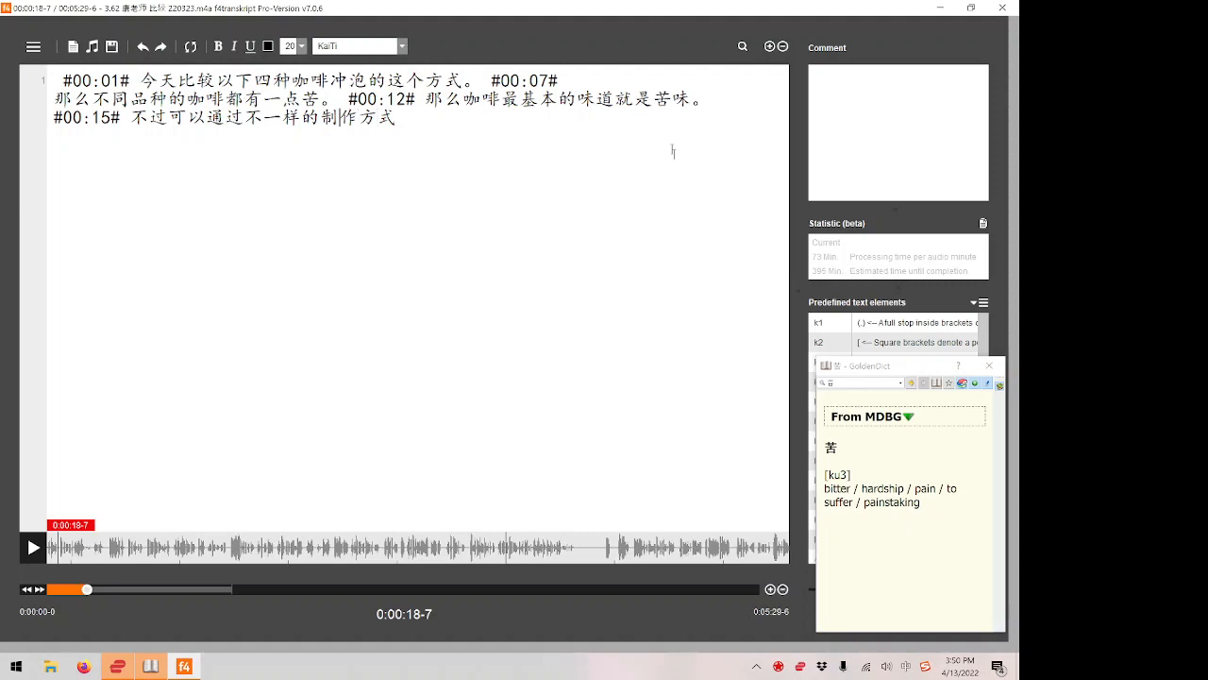
{"action": "key", "text": "shift+Left"}
{"action": "key", "text": "ctrl+c"}
{"action": "key", "text": "ctrl+c"}
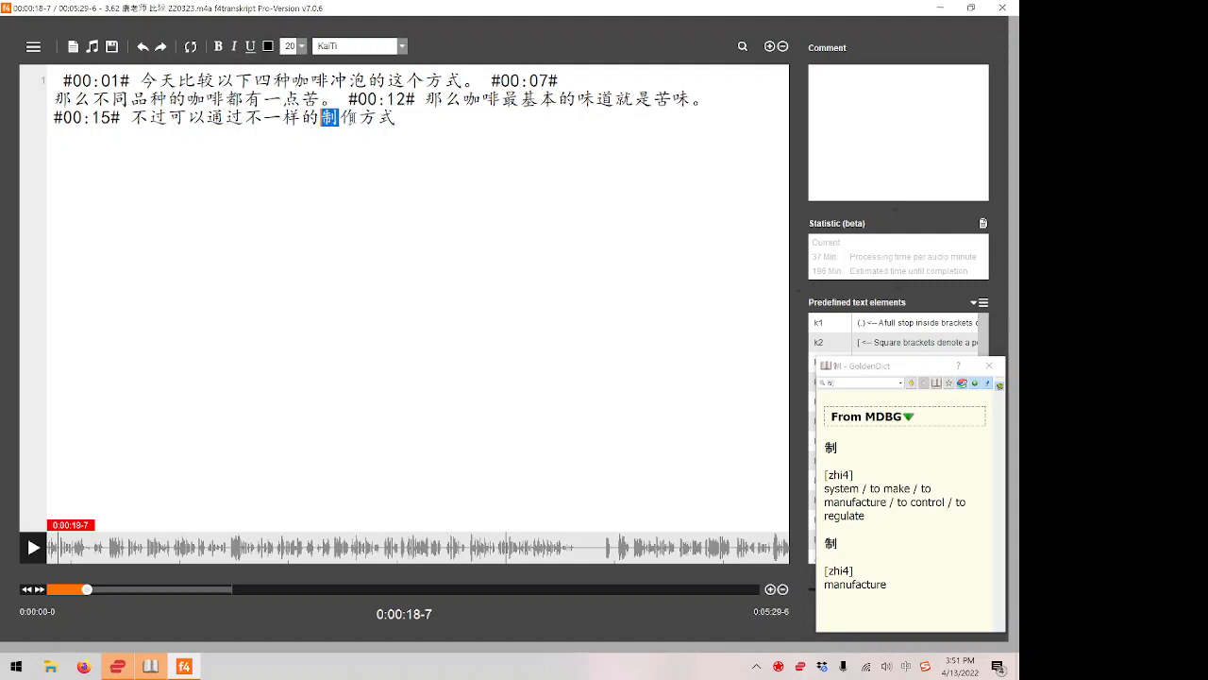
End the sentence with 。 after 方式, then copy 制作 and look it up in the pop-up dictionary.
{"action": "left_click", "coordinate": [414, 124]}
{"action": "key", "text": "shift+Left"}
{"action": "key", "text": "shift+Left"}
{"action": "key", "text": "ctrl+c"}
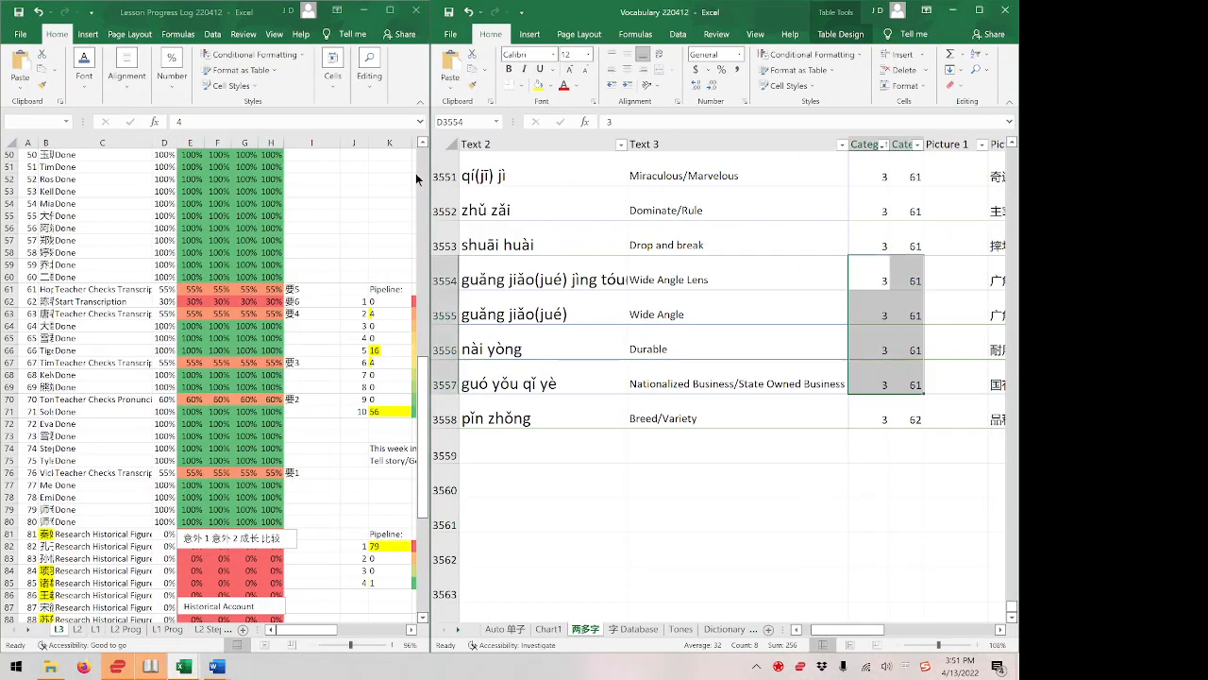
Switch to the Vocabulary 220412 workbook in Excel and search the 两多字 sheet for 制作.
{"action": "left_click", "coordinate": [526, 312]}
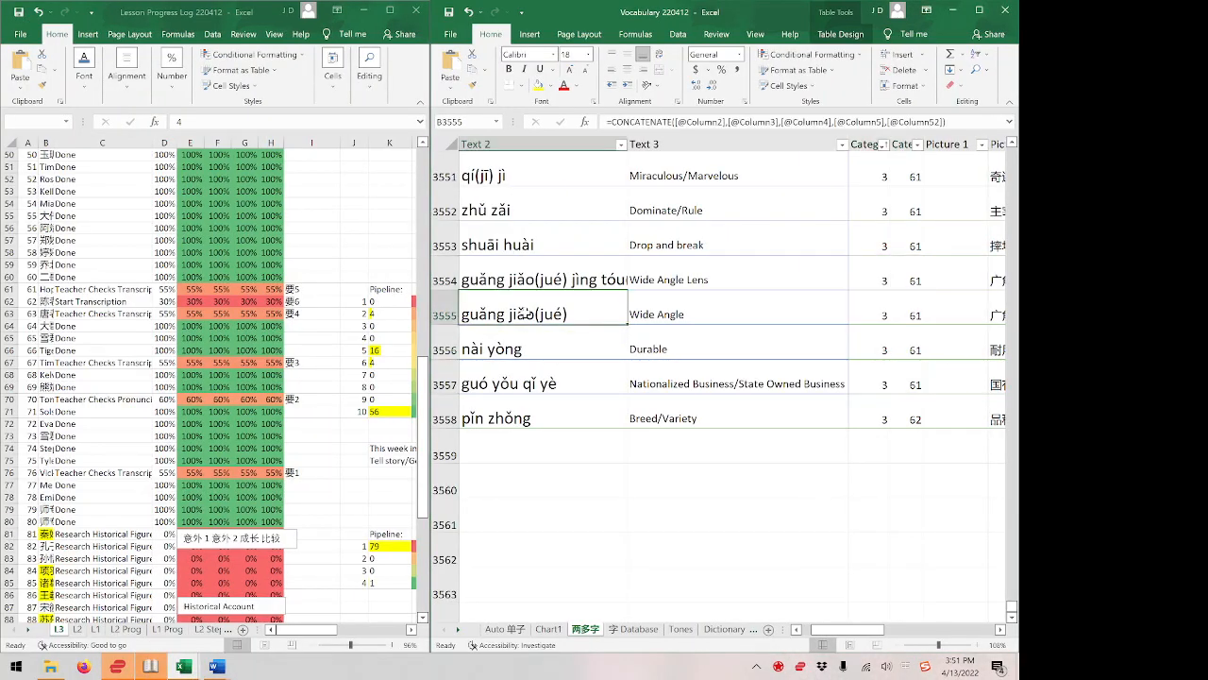
{"action": "key", "text": "ctrl+f"}
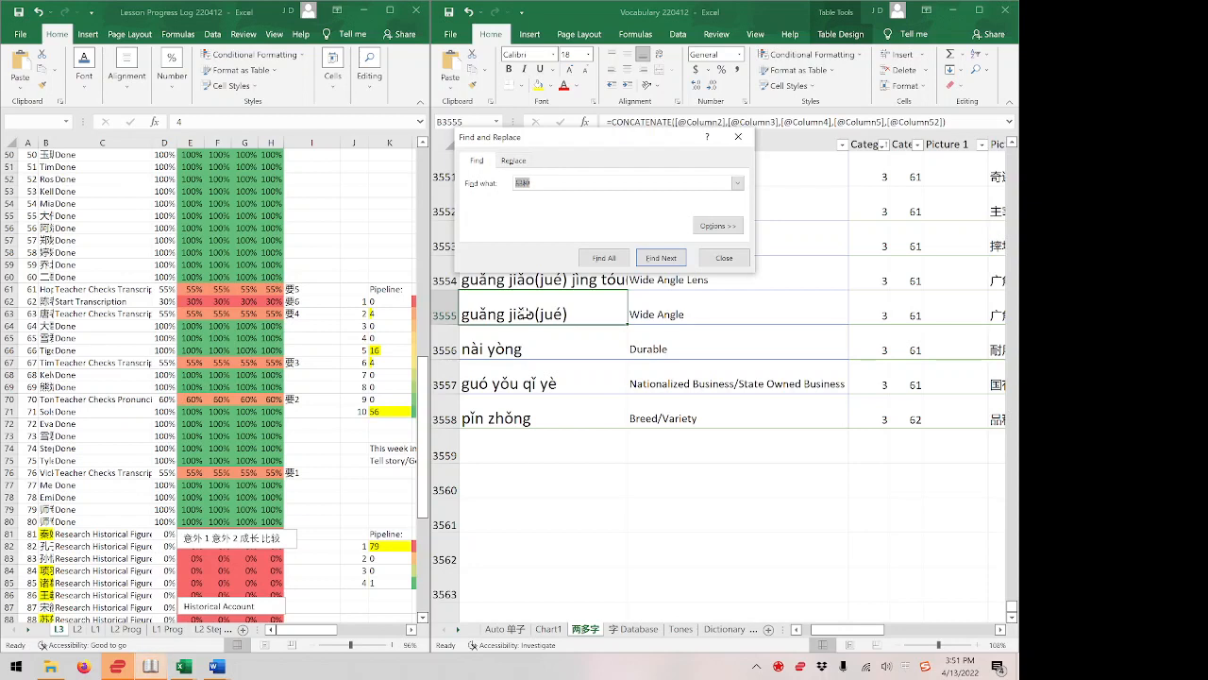
{"action": "key", "text": "ctrl+v"}
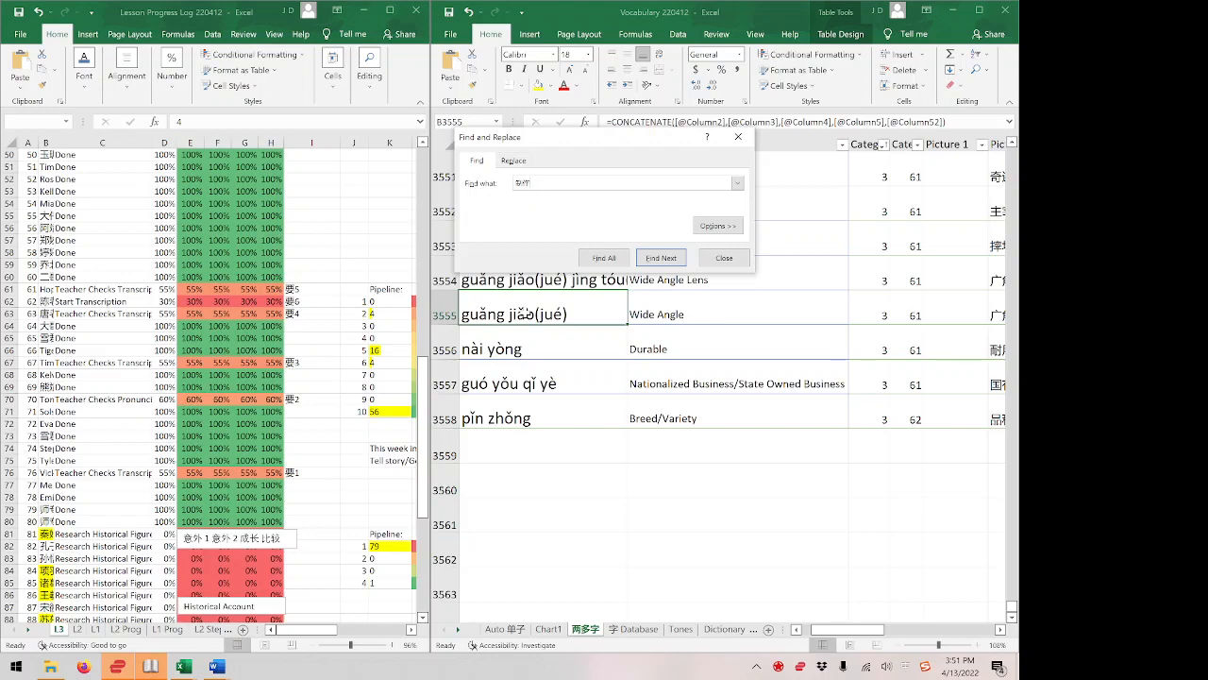
{"action": "key", "text": "Return"}
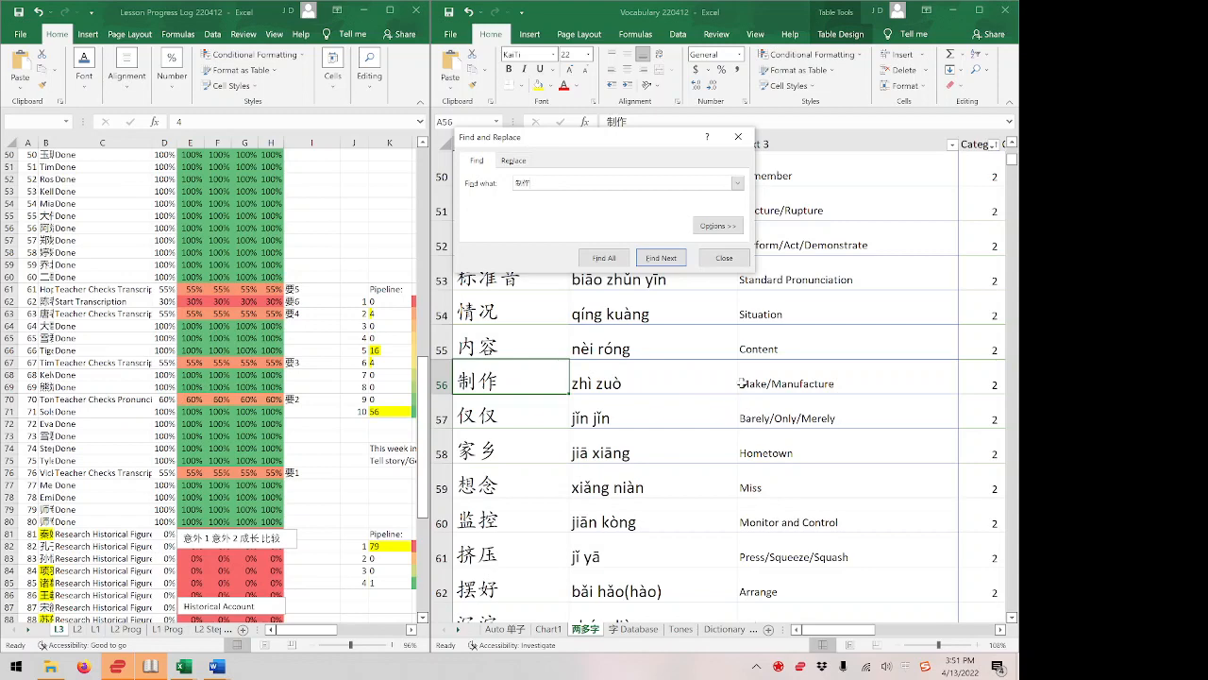
Check the definition and category columns of the 制作 entry, then go to the last entry in the Text 1 column.
{"action": "left_click", "coordinate": [906, 374]}
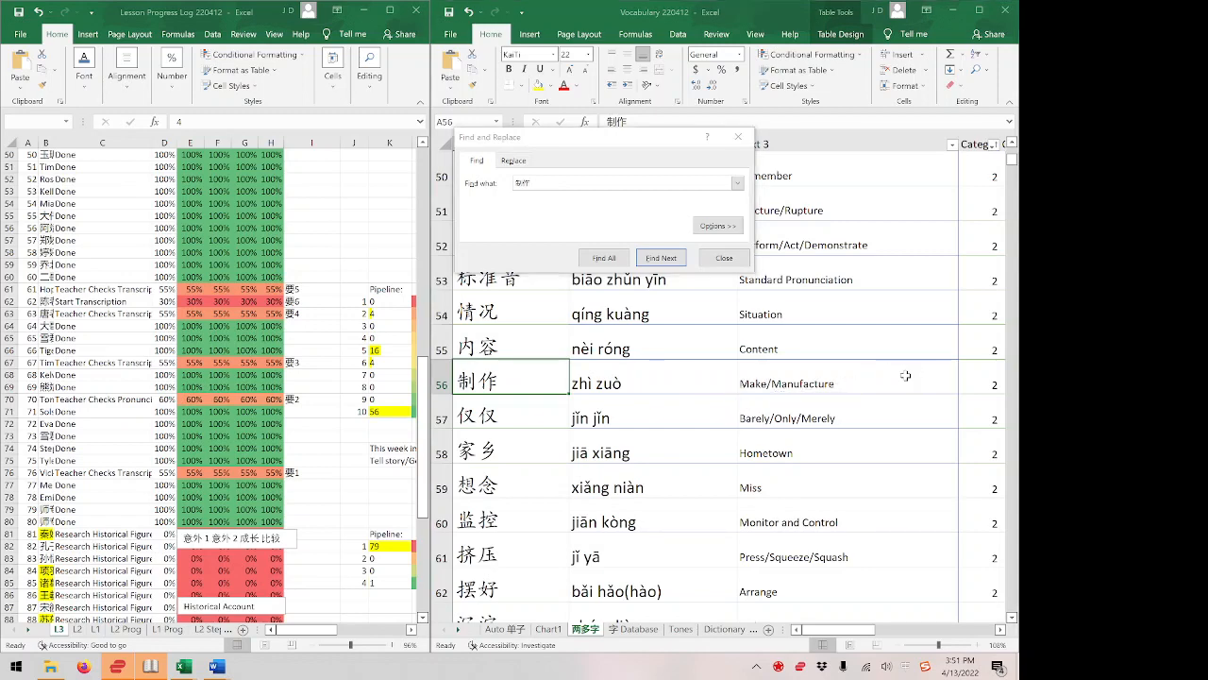
{"action": "key", "text": "Right"}
{"action": "key", "text": "Right"}
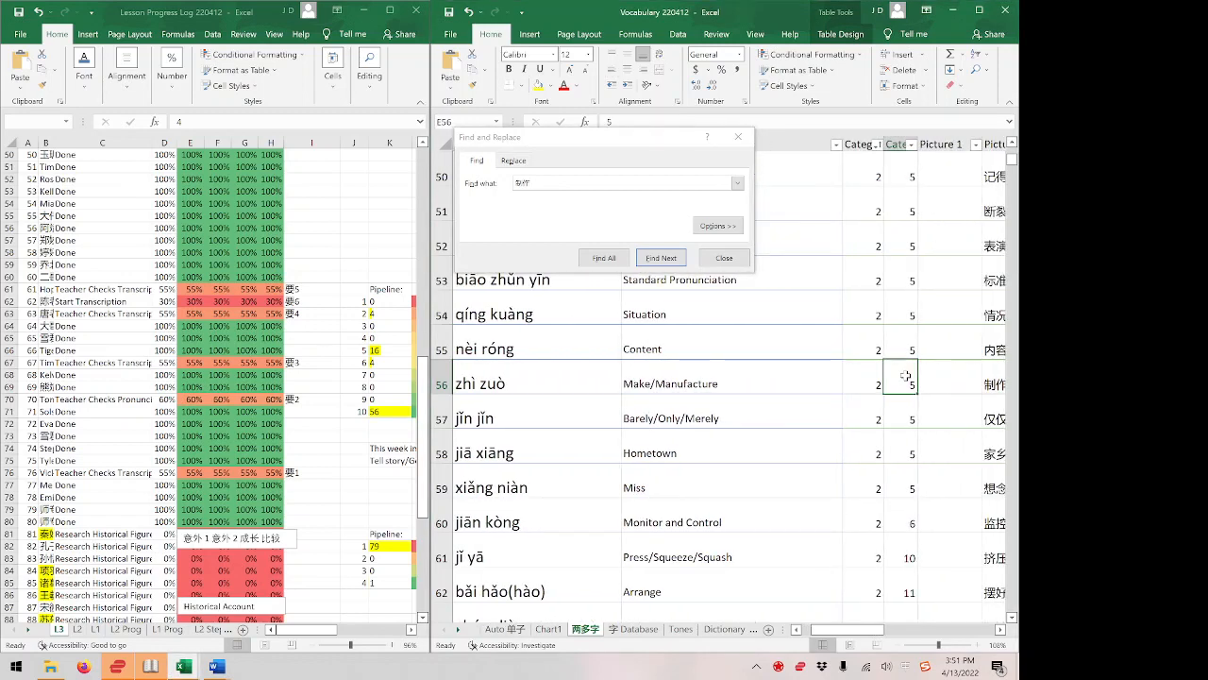
{"action": "key", "text": "Left"}
{"action": "key", "text": "Left"}
{"action": "key", "text": "Left"}
{"action": "key", "text": "Left"}
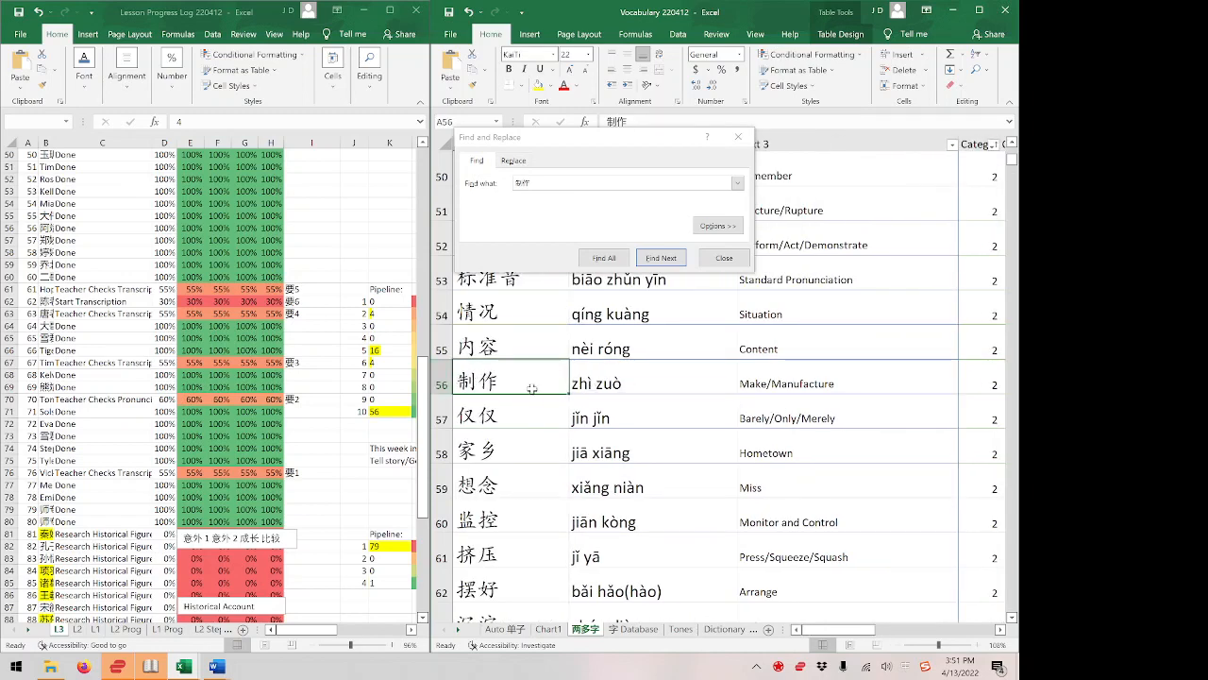
{"action": "key", "text": "ctrl+Down"}
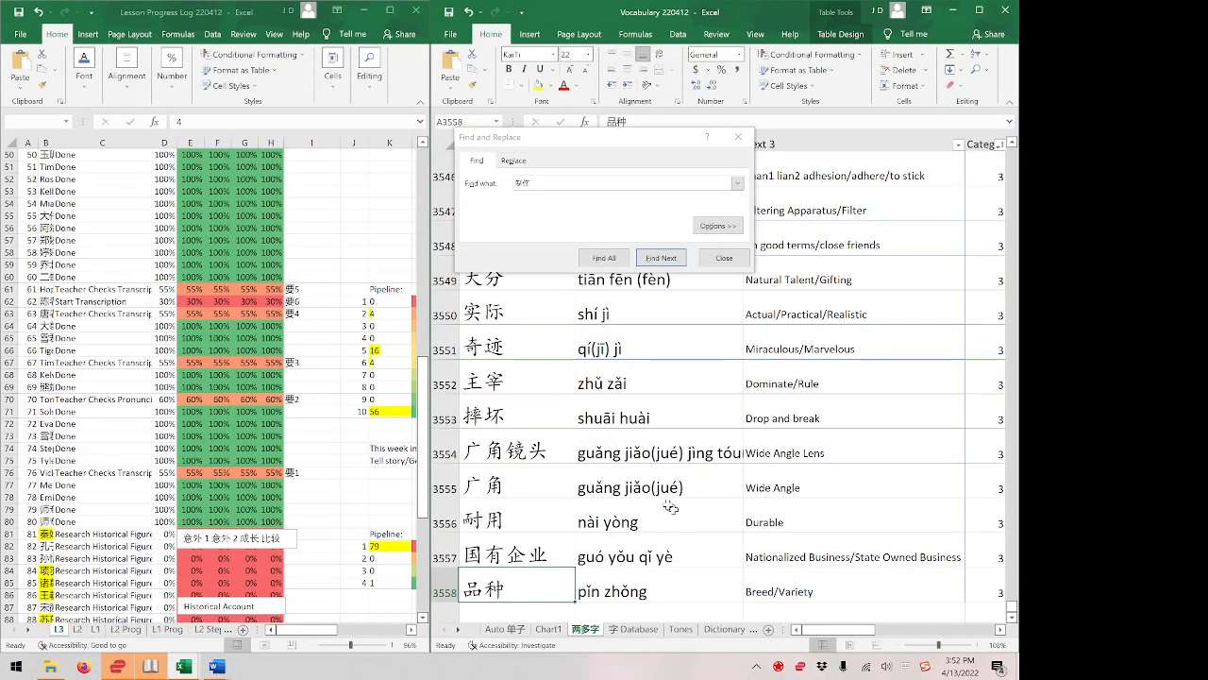
Switch back to f4transkript and insert the timestamp #00:18# after 制作方式。.
{"action": "key", "text": "ctrl+super+Right"}
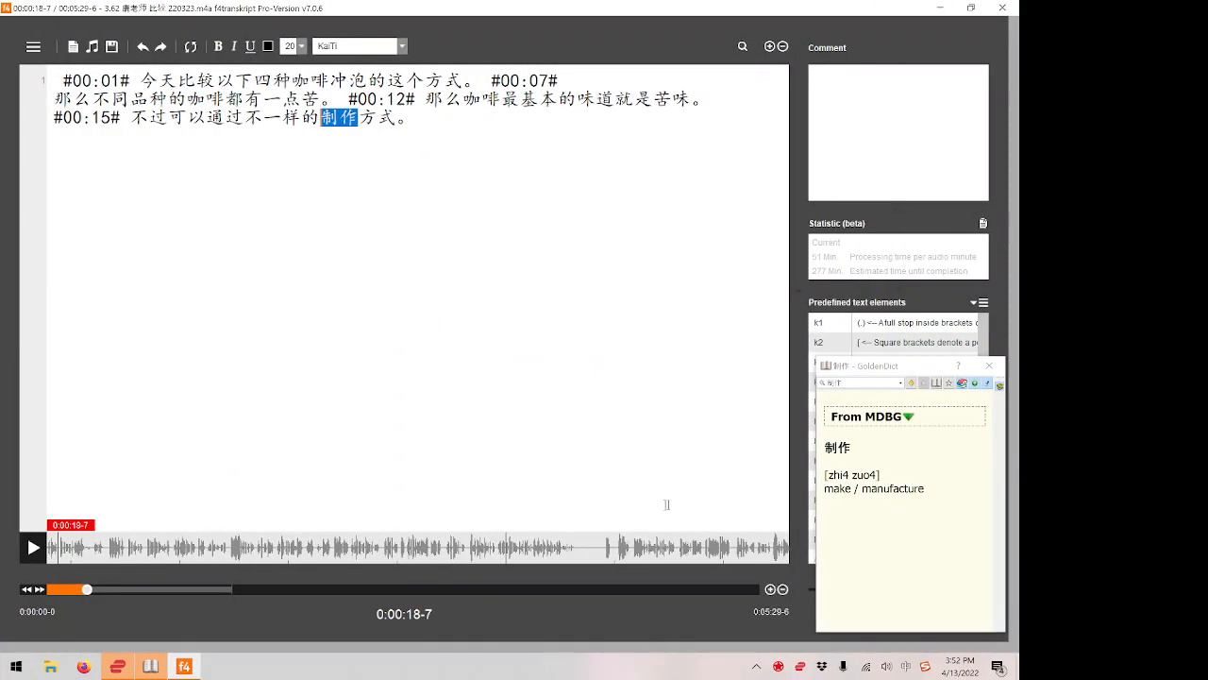
{"action": "key", "text": "ctrl+super+Left"}
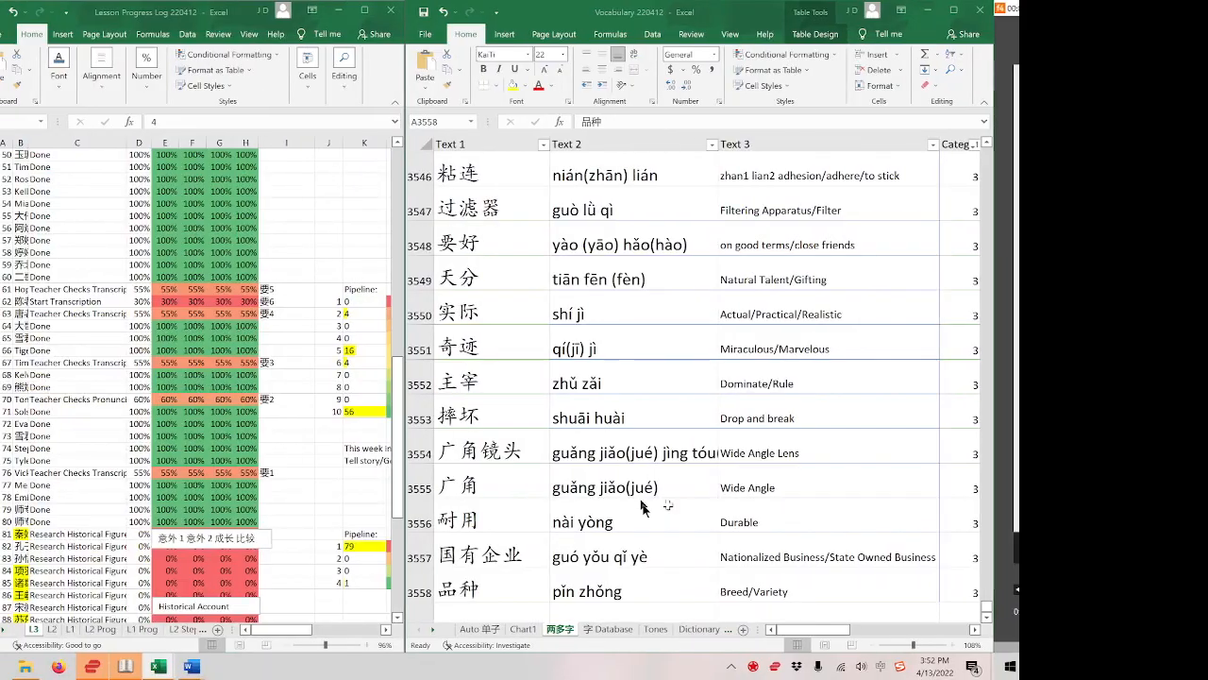
{"action": "key", "text": "ctrl+super+Right"}
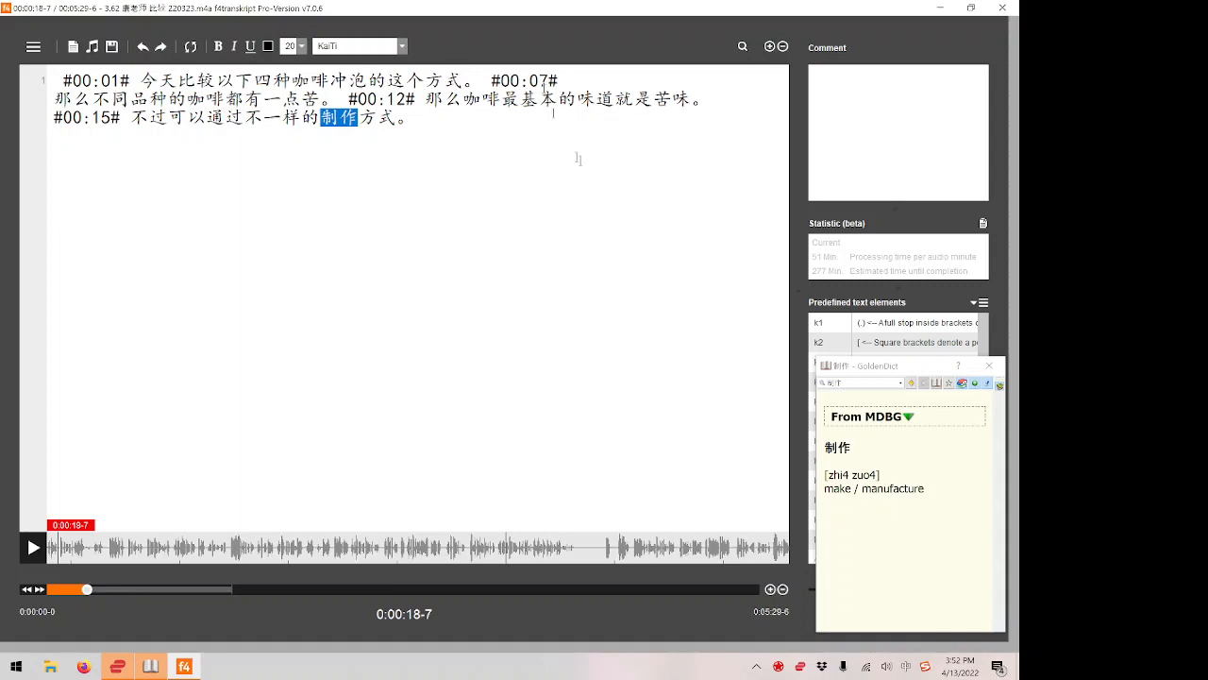
{"action": "left_click", "coordinate": [514, 136]}
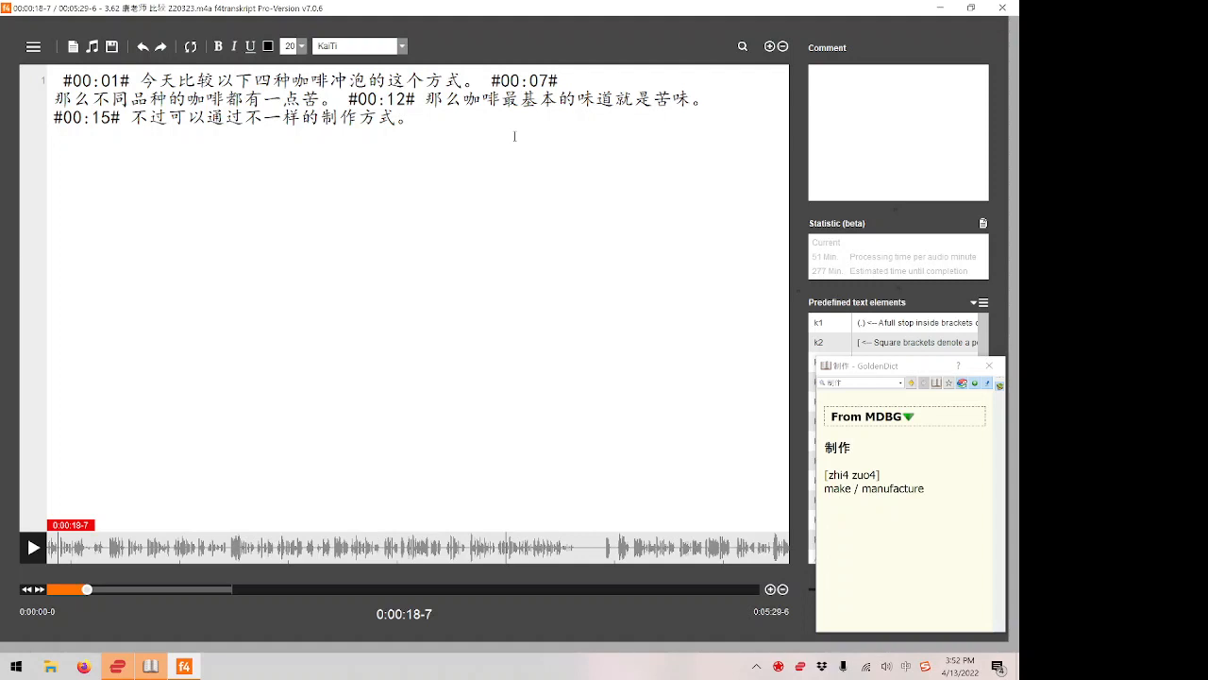
{"action": "key", "text": "F8"}
Play the recording on from the 18-second mark and transcribe 我不一样的制作方式把咖啡 after #00:18#.
{"action": "key", "text": "F4"}
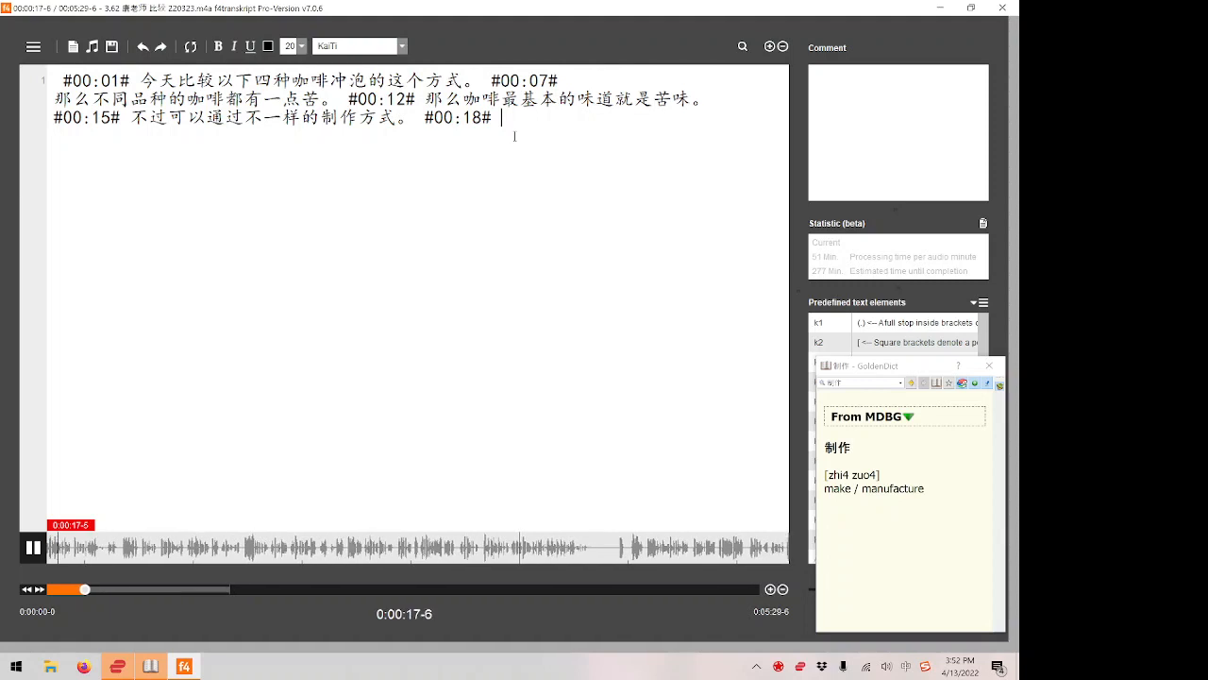
{"action": "type", "text": "wobyyde"}
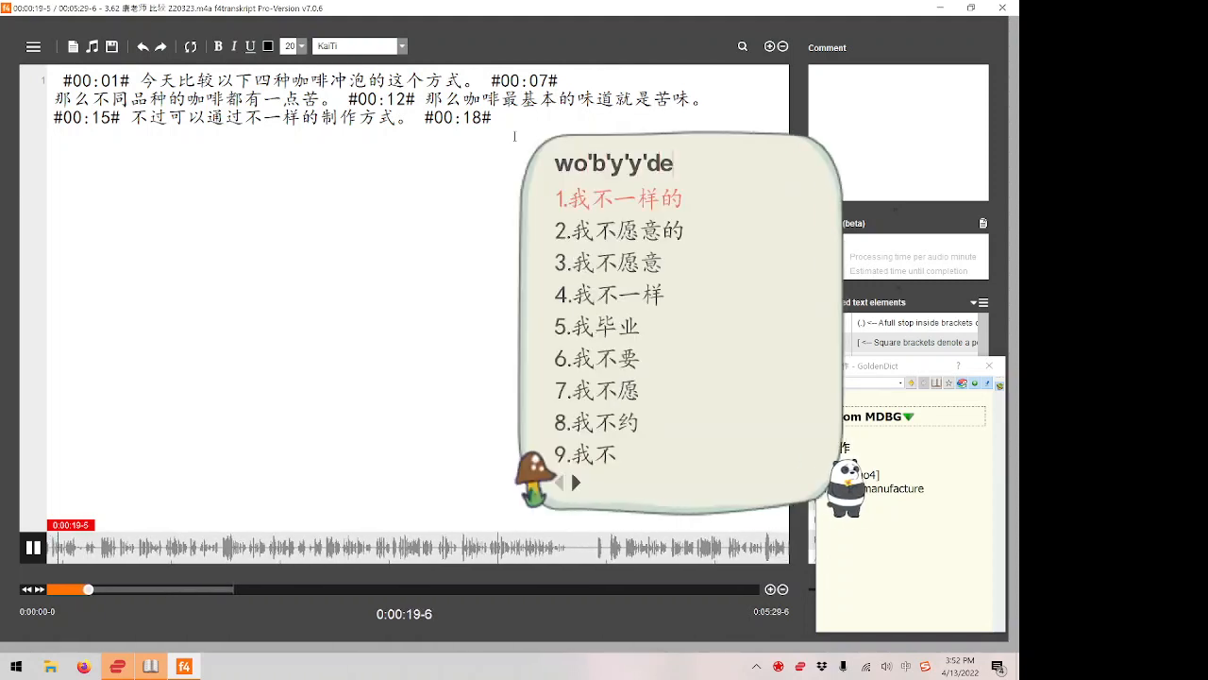
{"action": "key", "text": "F4"}
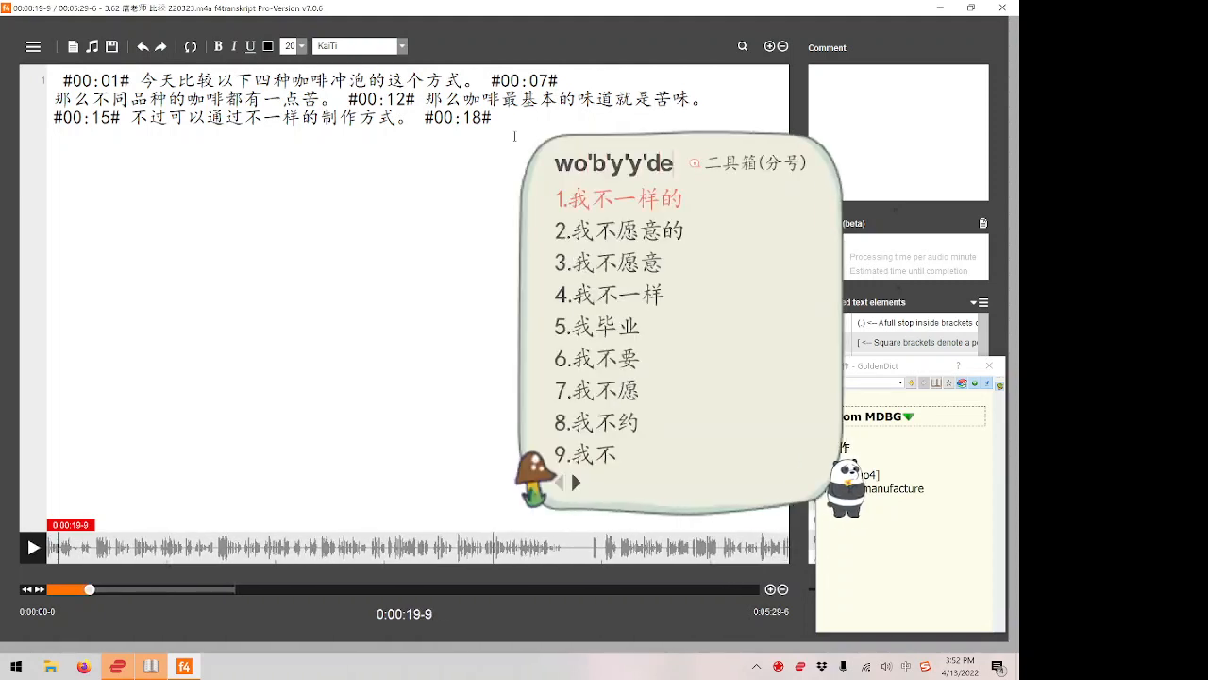
{"action": "key", "text": "space"}
{"action": "type", "text": "zhi'zuo"}
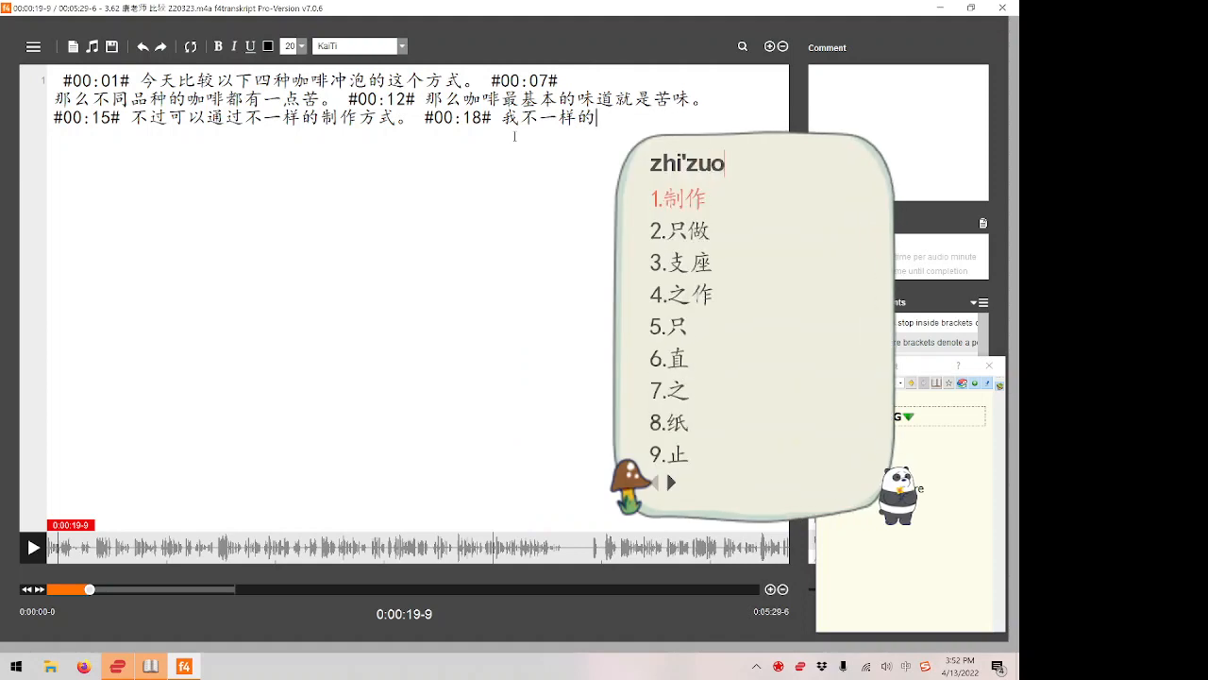
{"action": "type", "text": "'fang'shi"}
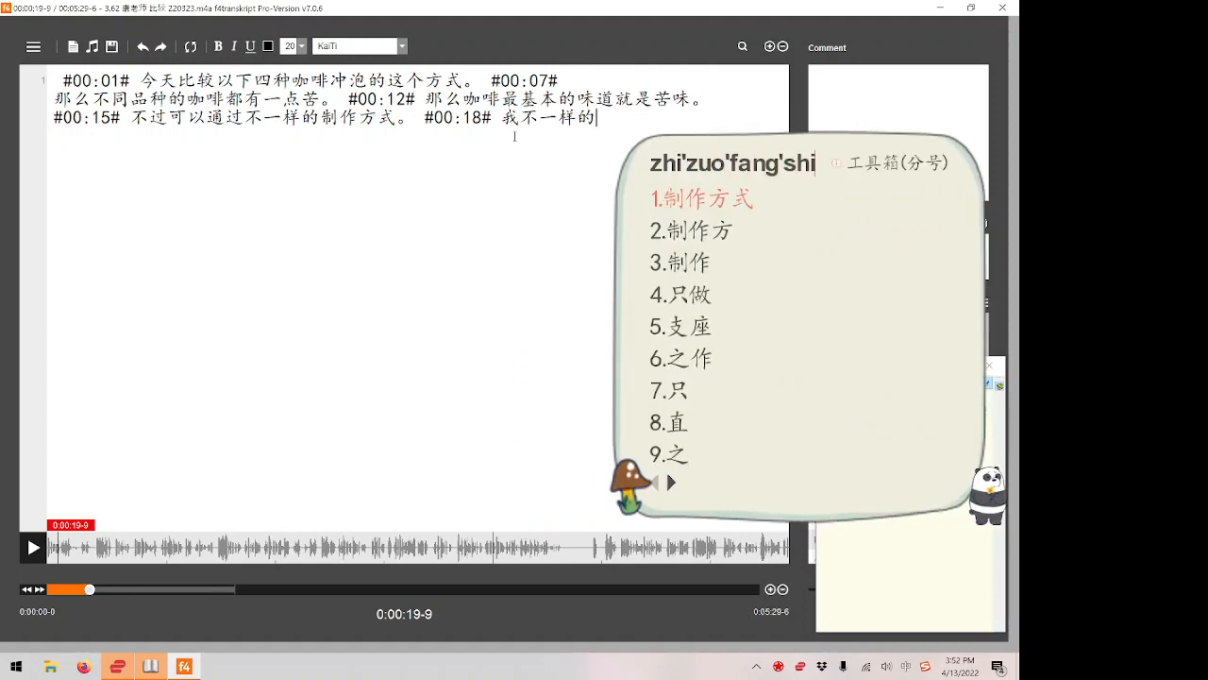
{"action": "key", "text": "space"}
{"action": "type", "text": "bakafe"}
{"action": "key", "text": "space"}
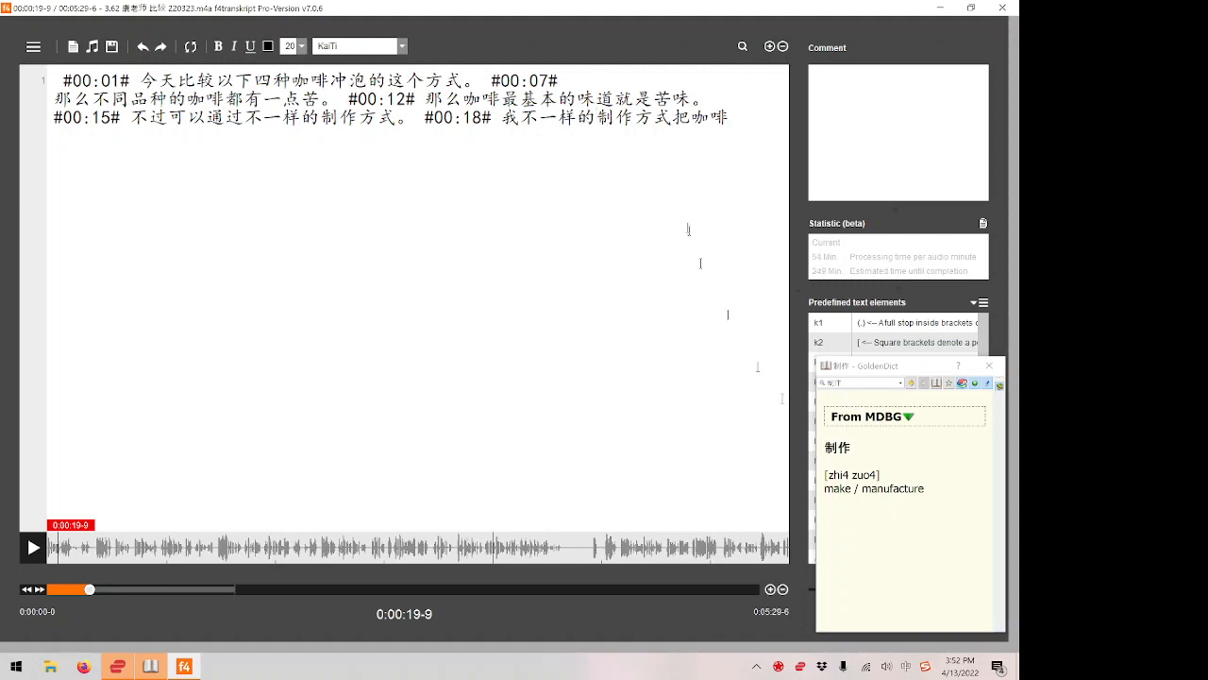
Highlight 制作 in the newly transcribed phrase to review the word.
{"action": "key", "text": "shift+Right"}
{"action": "key", "text": "shift+Right"}
{"action": "key", "text": "Left"}
{"action": "key", "text": "Left"}
{"action": "key", "text": "shift+Right"}
{"action": "key", "text": "shift+Right"}
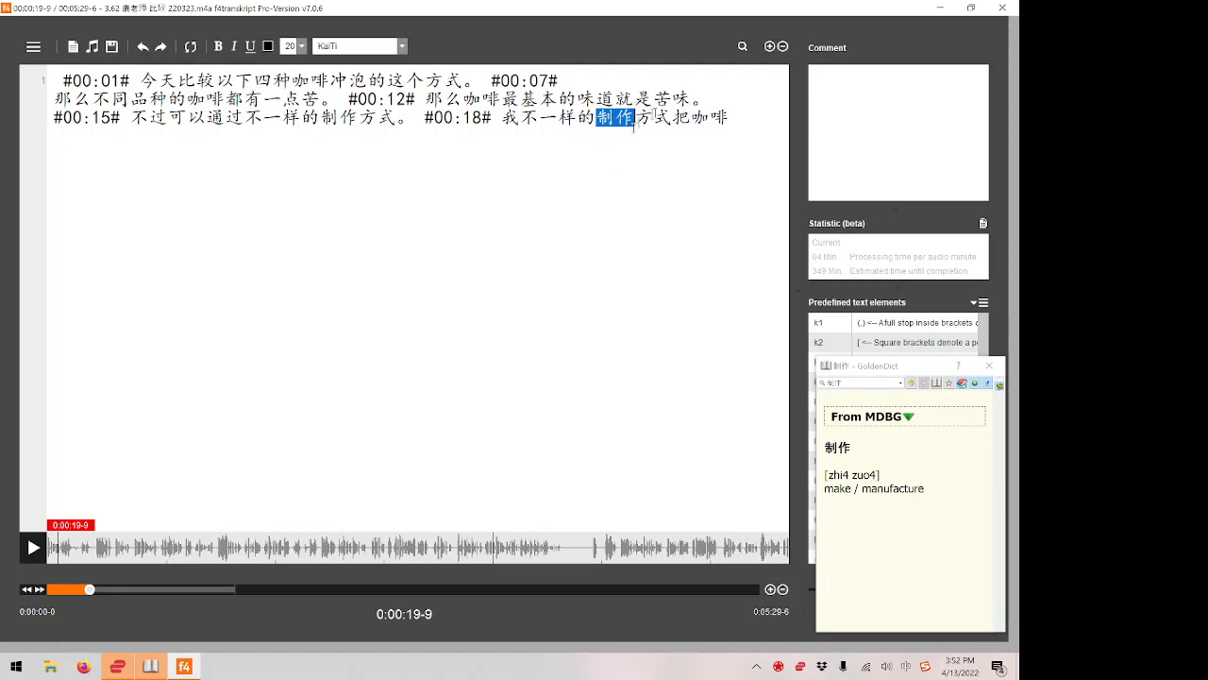
{"action": "left_click", "coordinate": [634, 122]}
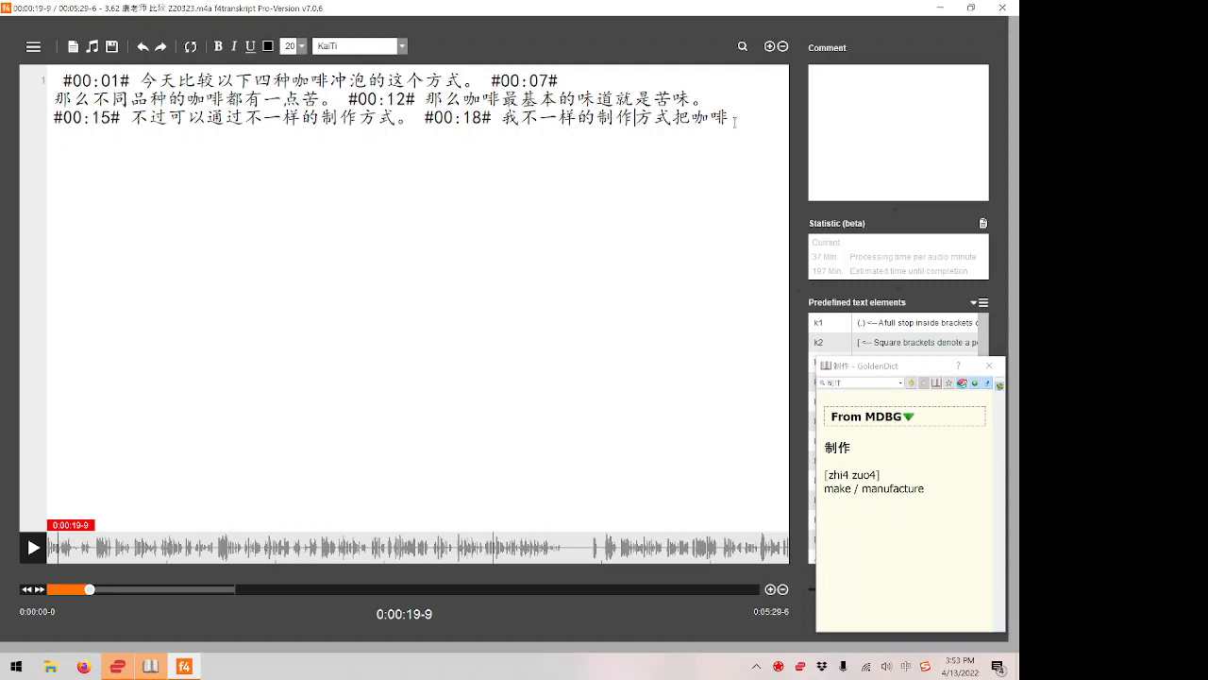
Play the next stretch of the recording and continue the line with 把咖啡种不同的味道的话那.
{"action": "key", "text": "F4"}
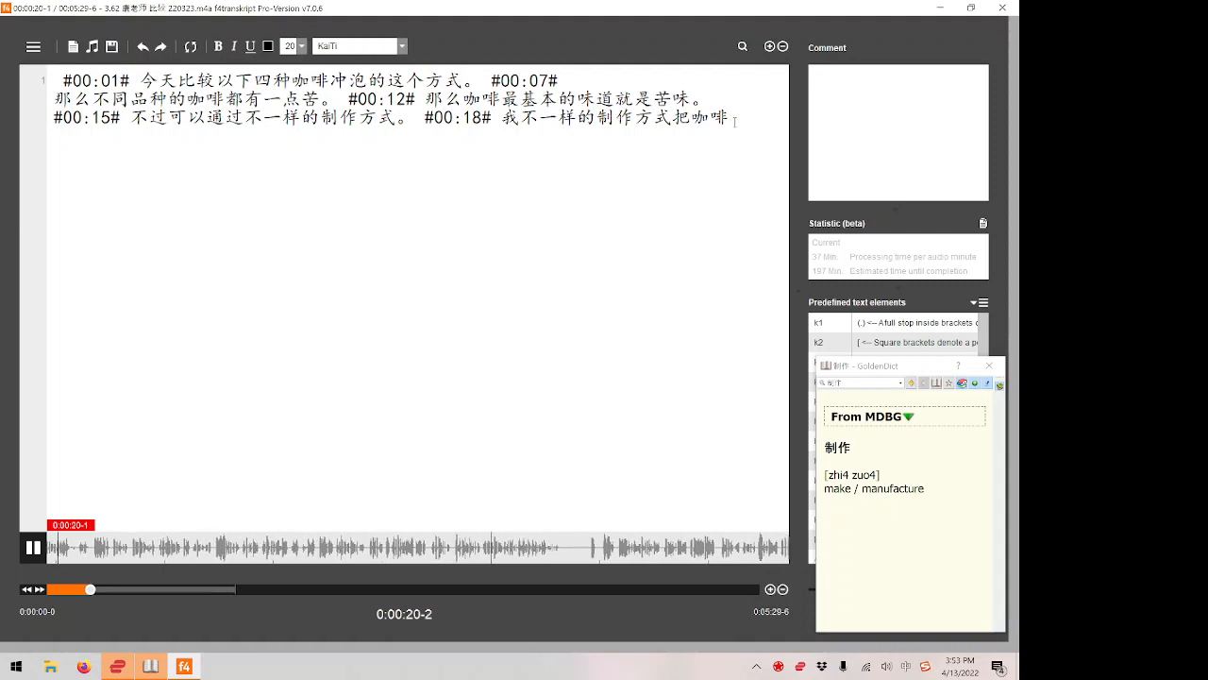
{"action": "type", "text": "ba'ka'fe'zhong'bu'tong"}
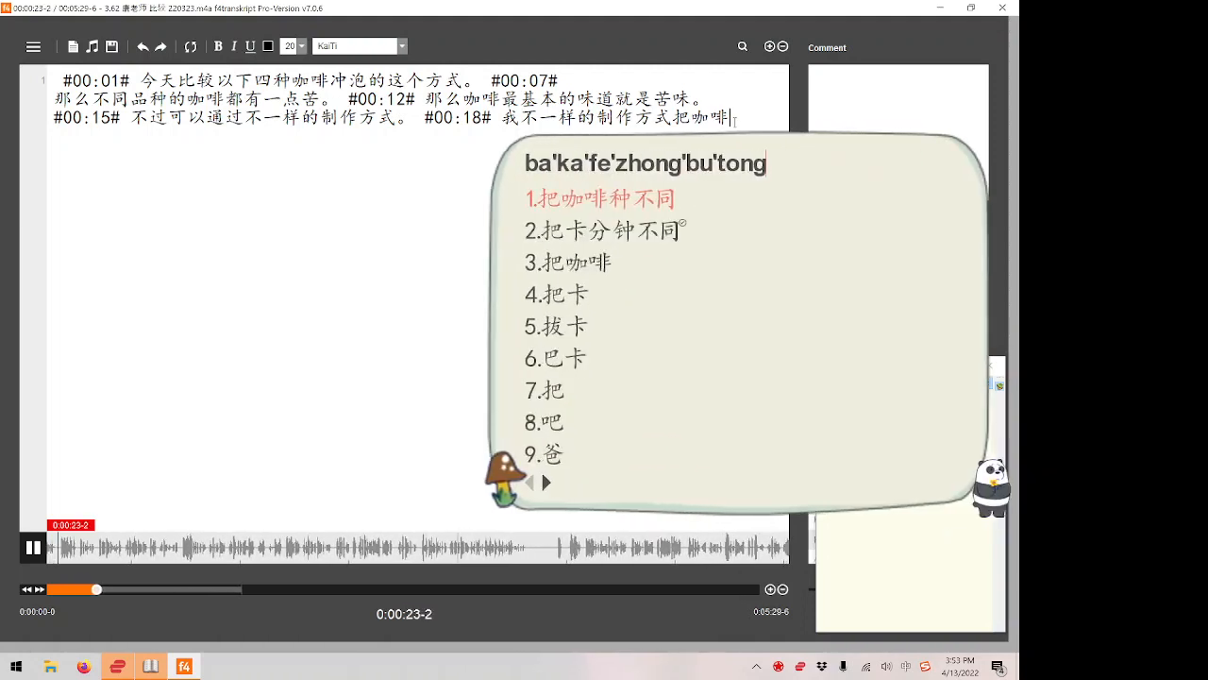
{"action": "key", "text": "F4"}
{"action": "type", "text": "de"}
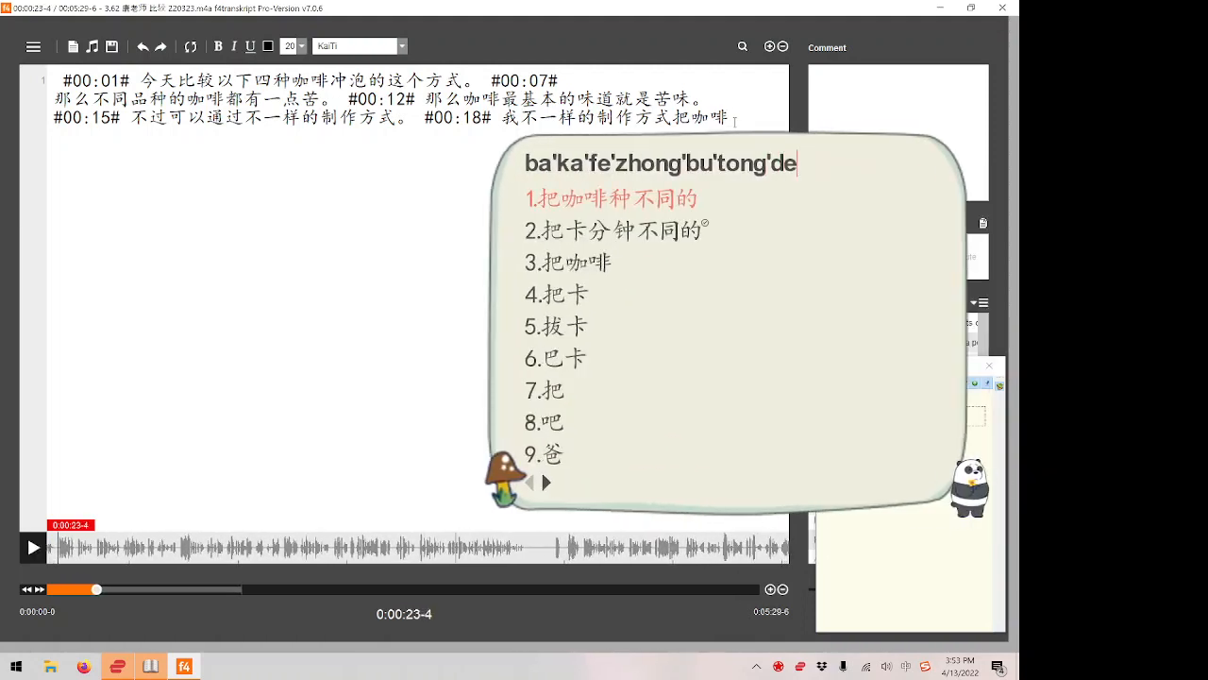
{"action": "type", "text": "'wei'dao'de'hua'na"}
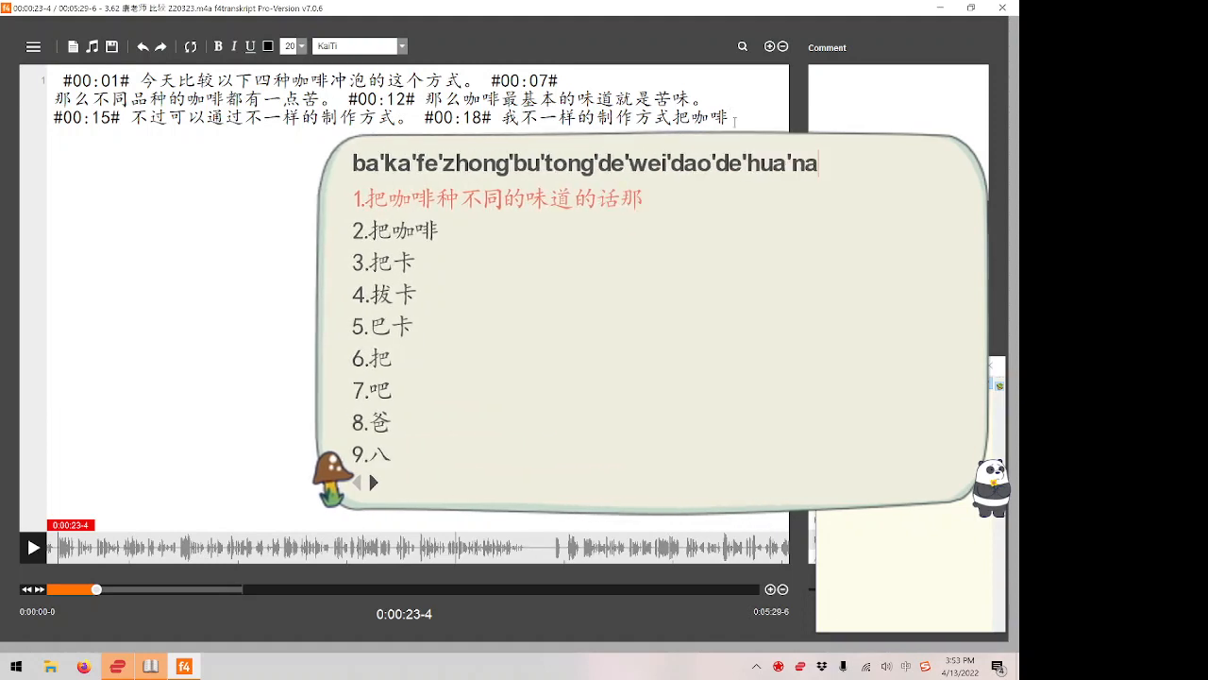
{"action": "key", "text": "space"}
Start entering the next word with the pinyin tiao'qu'lai, review the candidate characters and replay the audio to check it.
{"action": "type", "text": "t"}
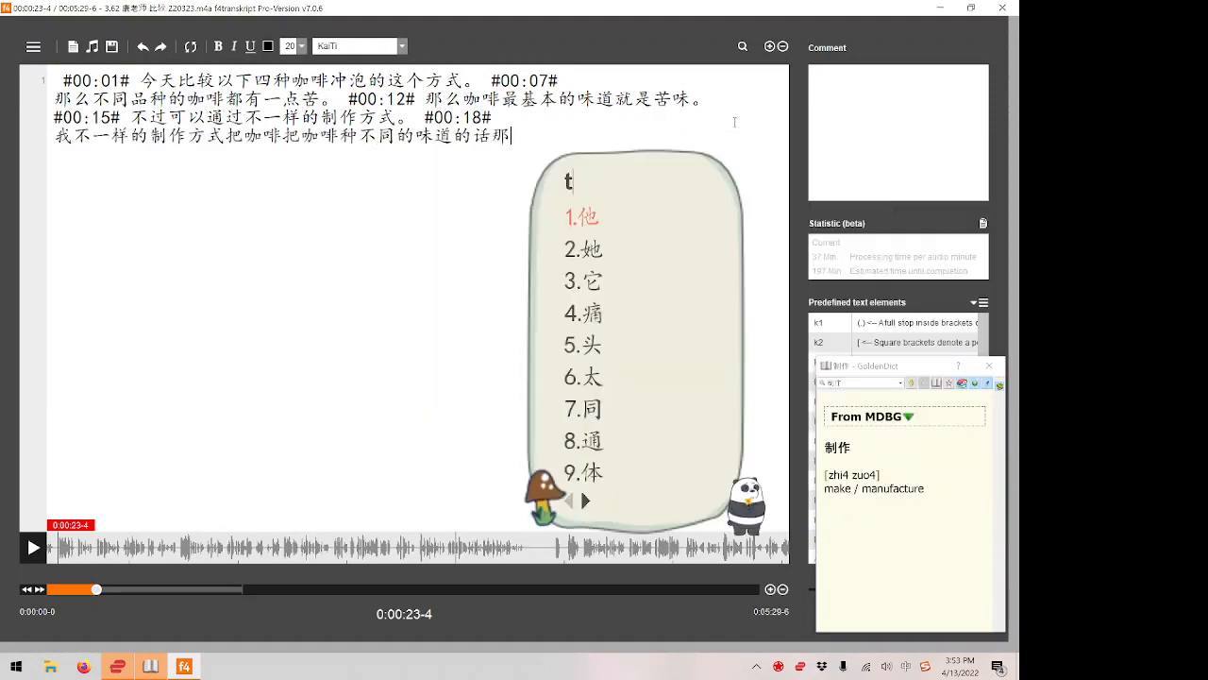
{"action": "type", "text": "iao'qu'lai"}
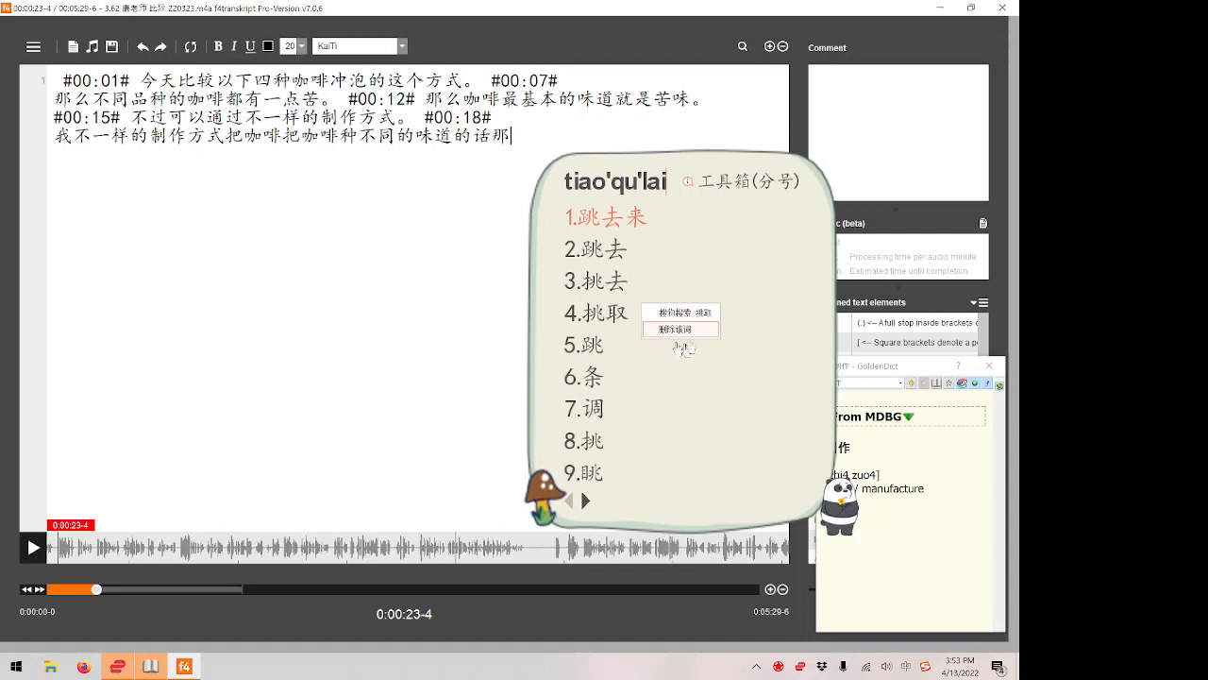
{"action": "mouse_move", "coordinate": [612, 315]}
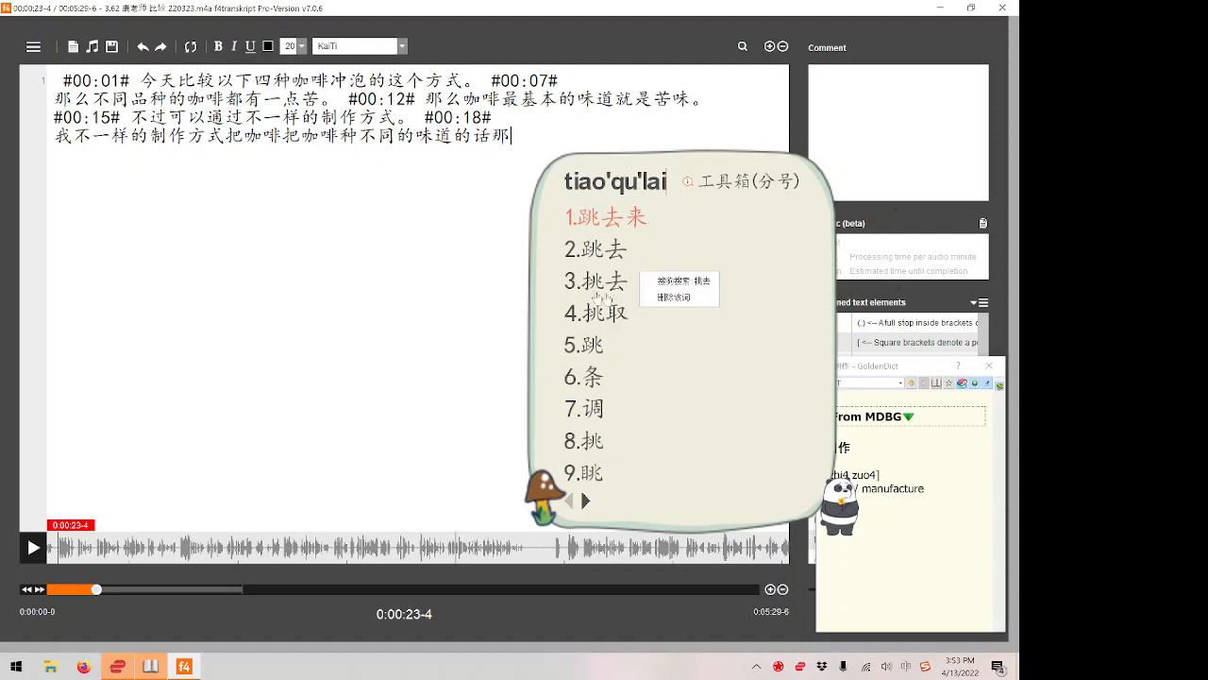
{"action": "mouse_move", "coordinate": [600, 266]}
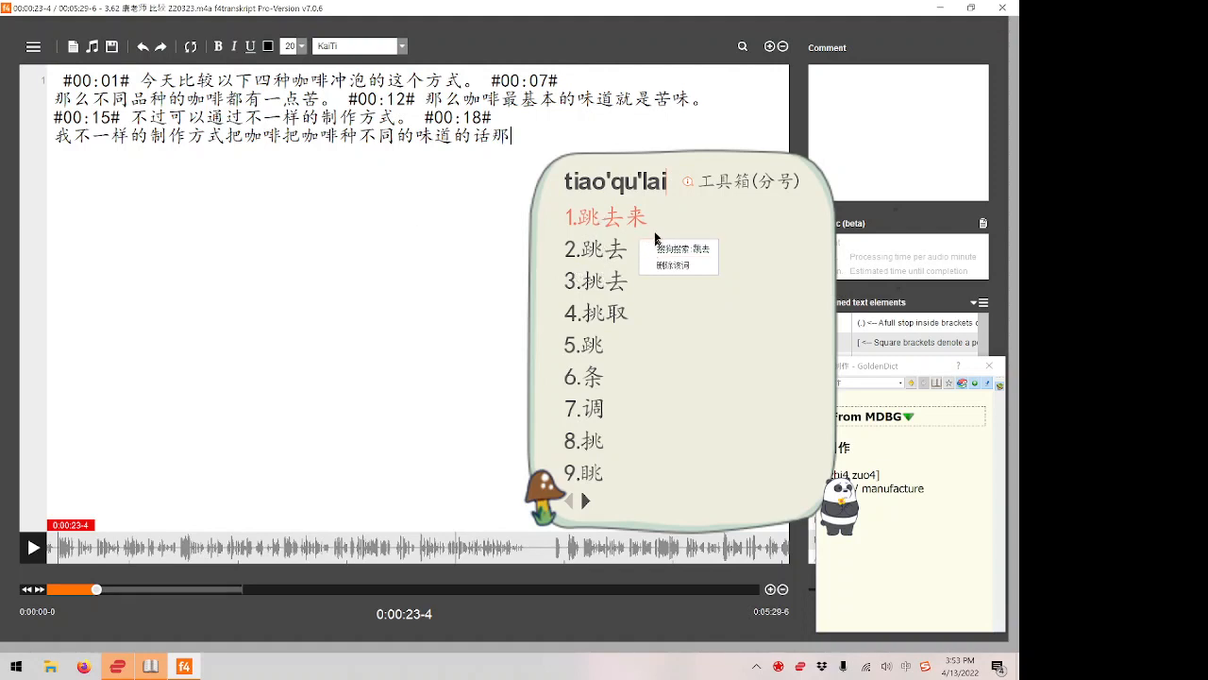
{"action": "mouse_move", "coordinate": [623, 249]}
{"action": "key", "text": "F4"}
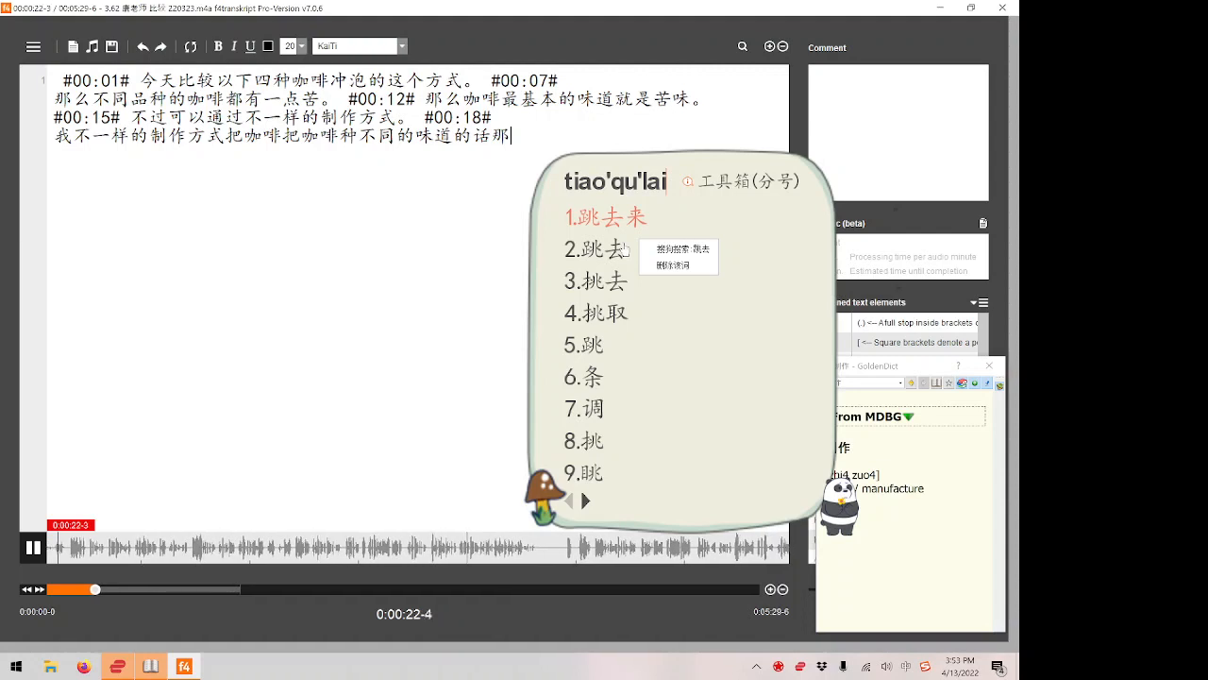
{"action": "key", "text": "F4"}
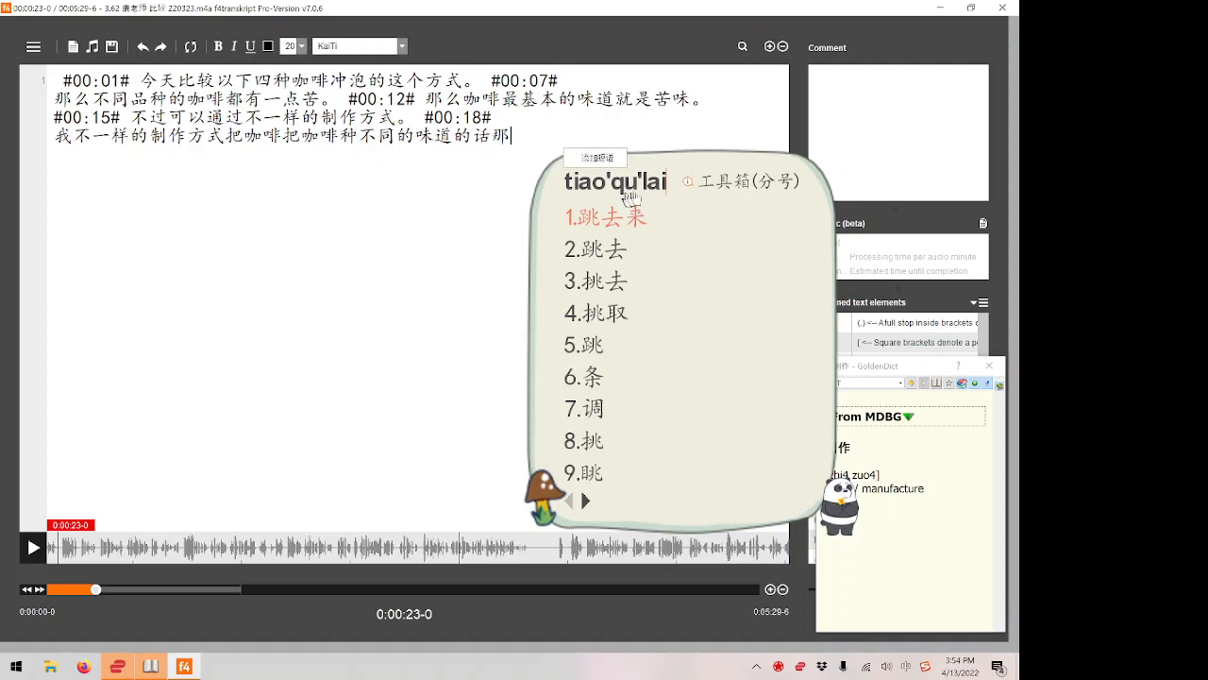
Correct the middle syllable of the uncommitted pinyin so it reads tiao'chu'lai.
{"action": "key", "text": "Left"}
{"action": "key", "text": "Left"}
{"action": "key", "text": "Left"}
{"action": "key", "text": "Left"}
{"action": "key", "text": "Left"}
{"action": "key", "text": "Right"}
{"action": "key", "text": "Right"}
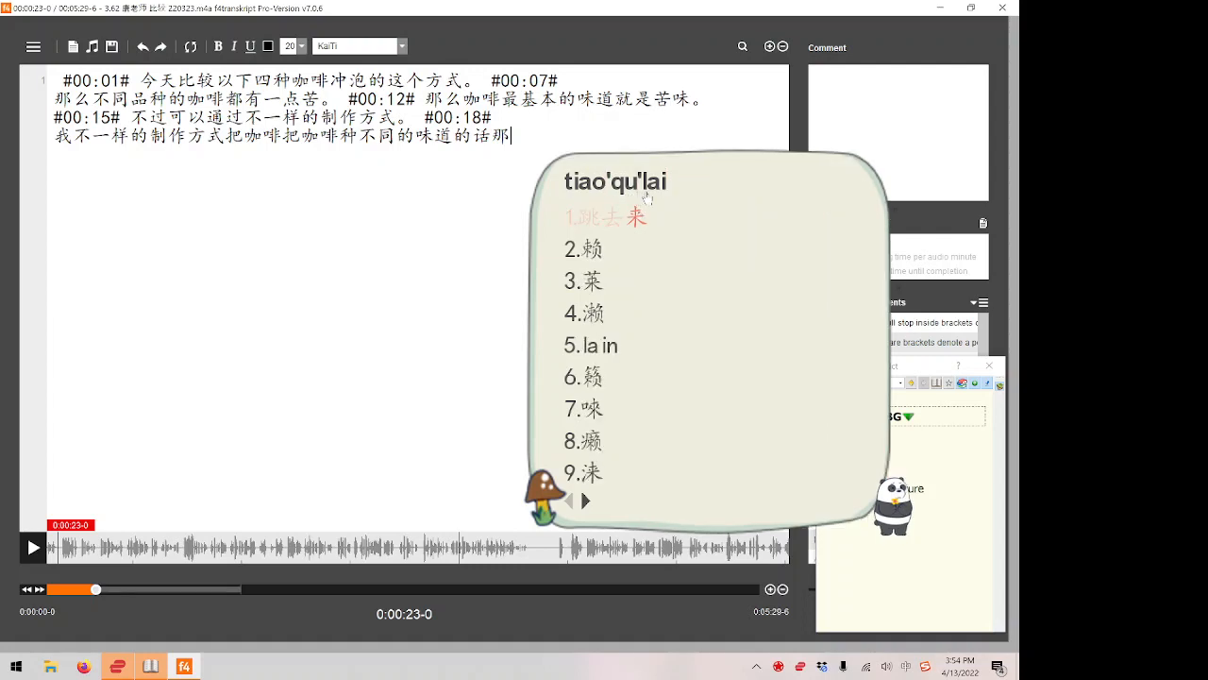
{"action": "key", "text": "BackSpace"}
{"action": "key", "text": "BackSpace"}
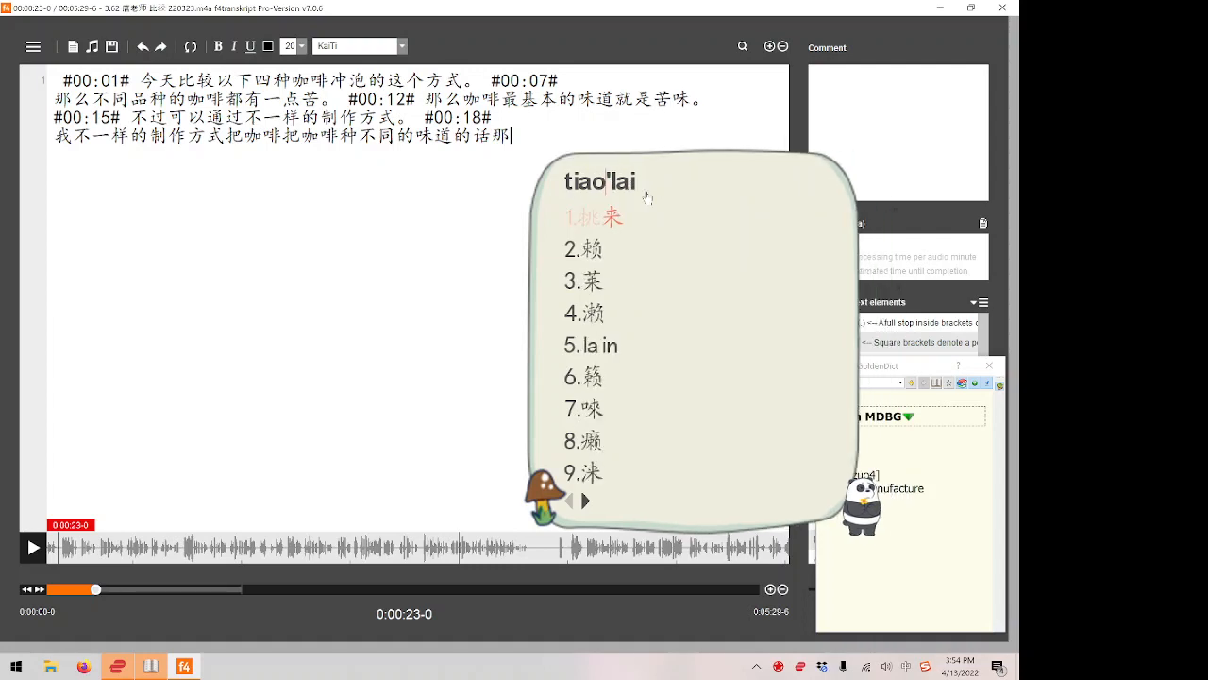
{"action": "type", "text": "chu"}
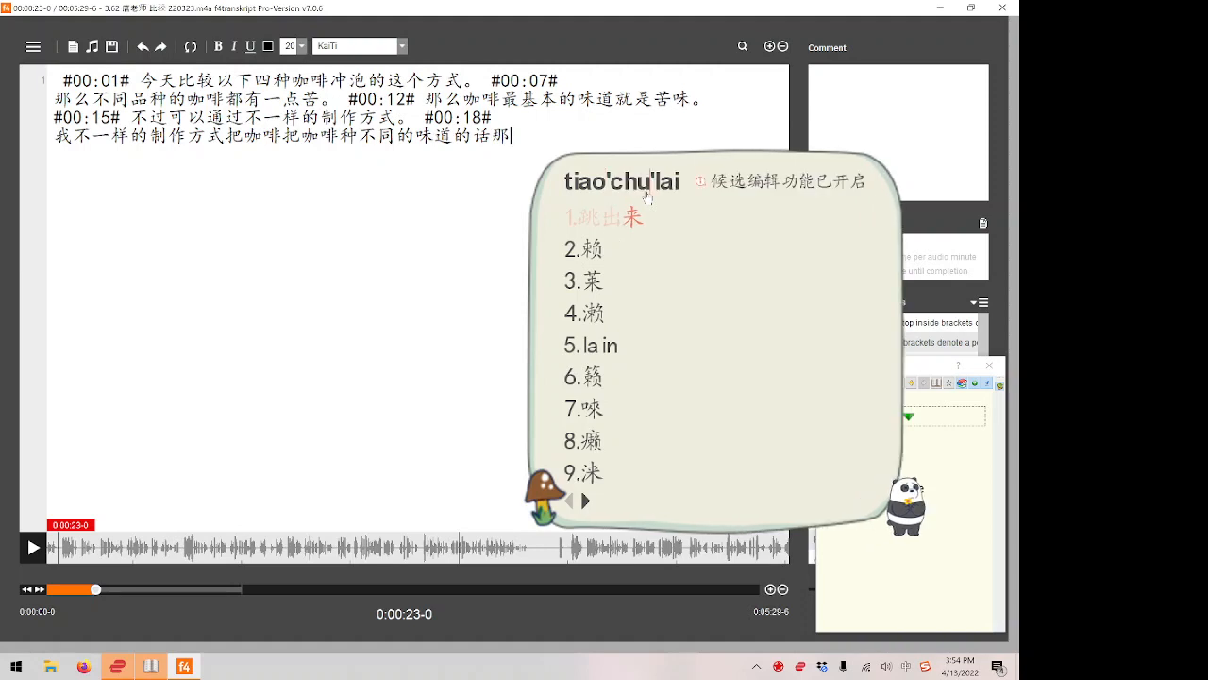
{"action": "key", "text": "End"}
Check the candidate 跳出来, replay the audio for this word, and insert 跳出来 after 那.
{"action": "right_click", "coordinate": [661, 240]}
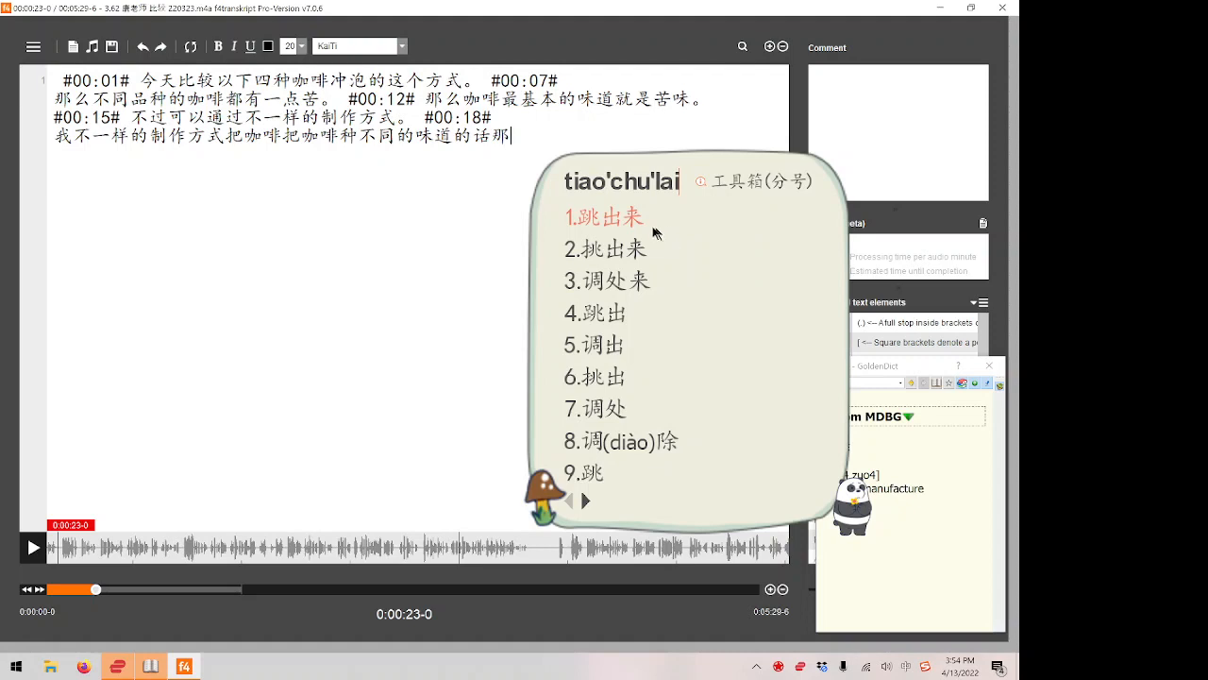
{"action": "right_click", "coordinate": [656, 232]}
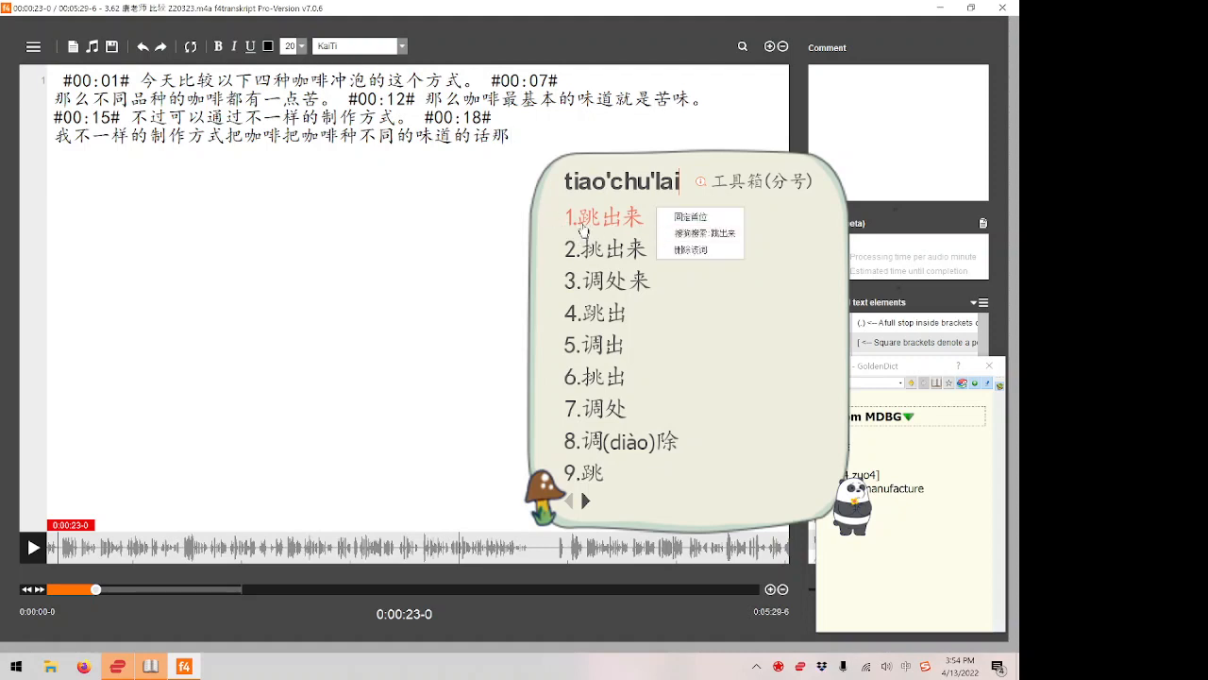
{"action": "key", "text": "F4"}
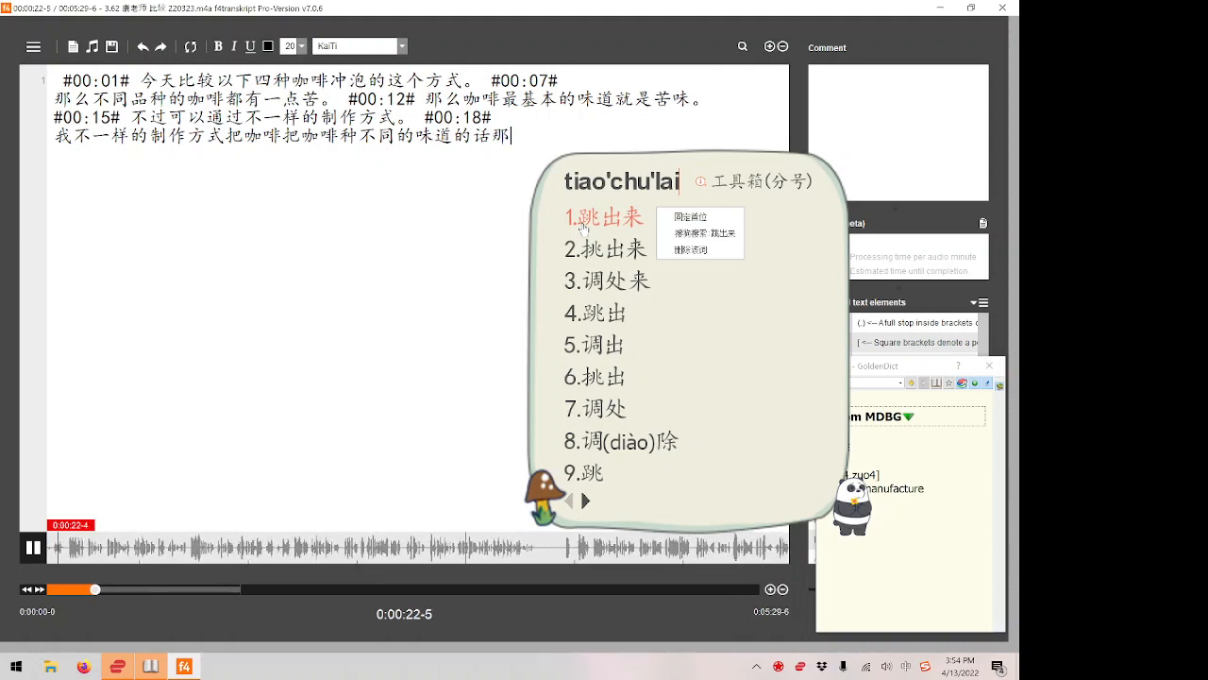
{"action": "key", "text": "F4"}
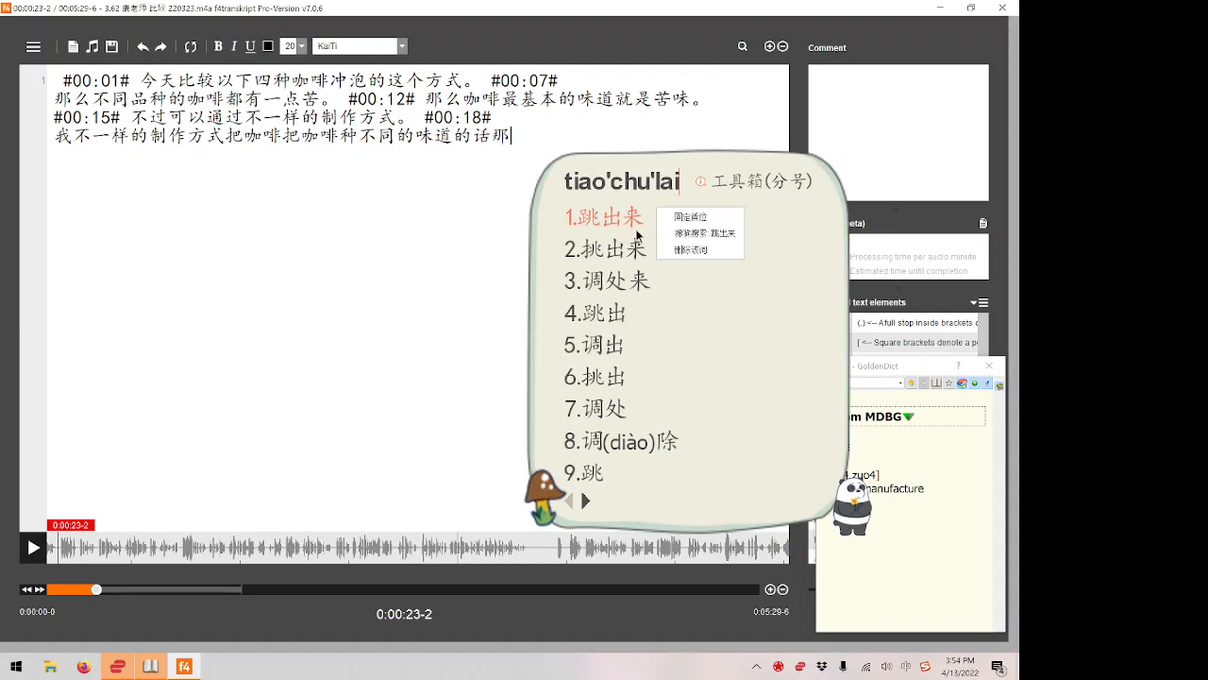
{"action": "key", "text": "space"}
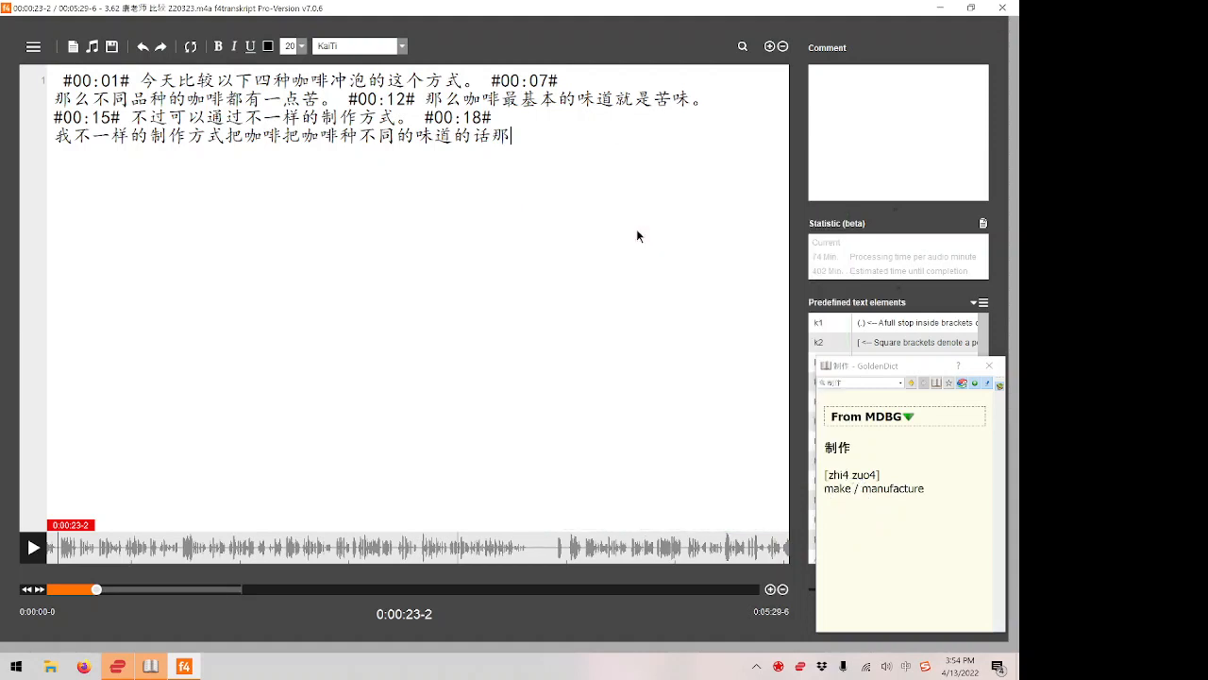
Copy 跳出来 from the end of the transcript and look it up in the pop-up dictionary.
{"action": "key", "text": "shift+Left"}
{"action": "key", "text": "shift+Left"}
{"action": "key", "text": "shift+Left"}
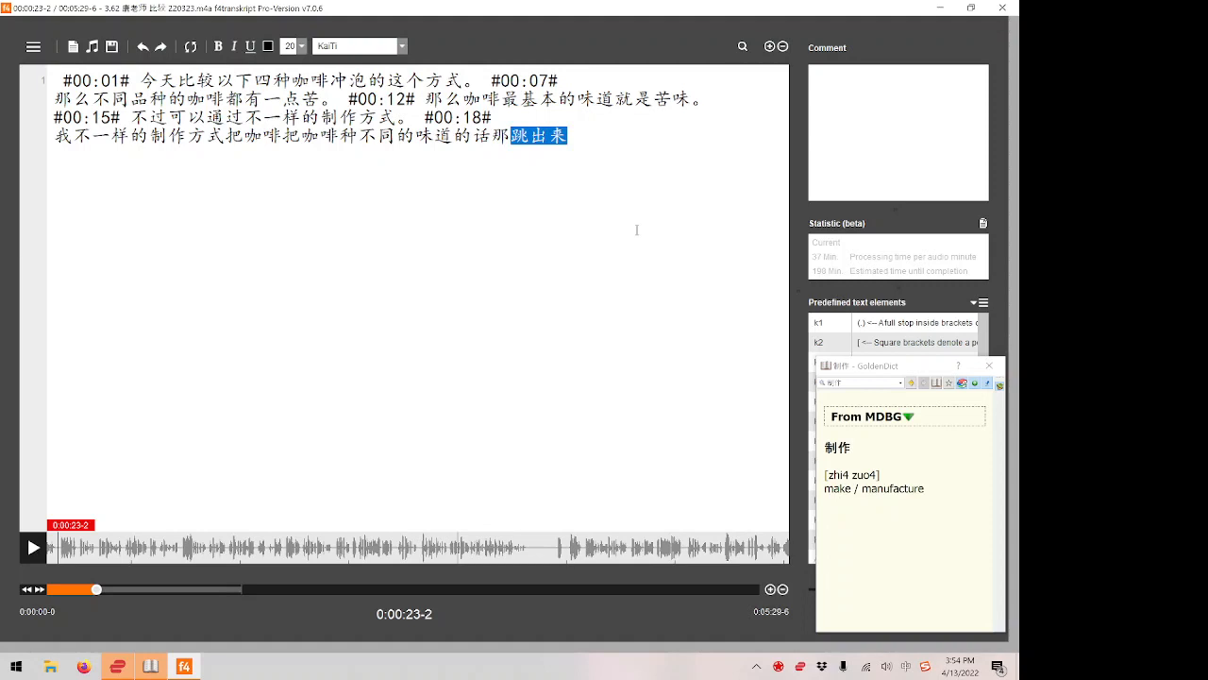
{"action": "key", "text": "ctrl+c"}
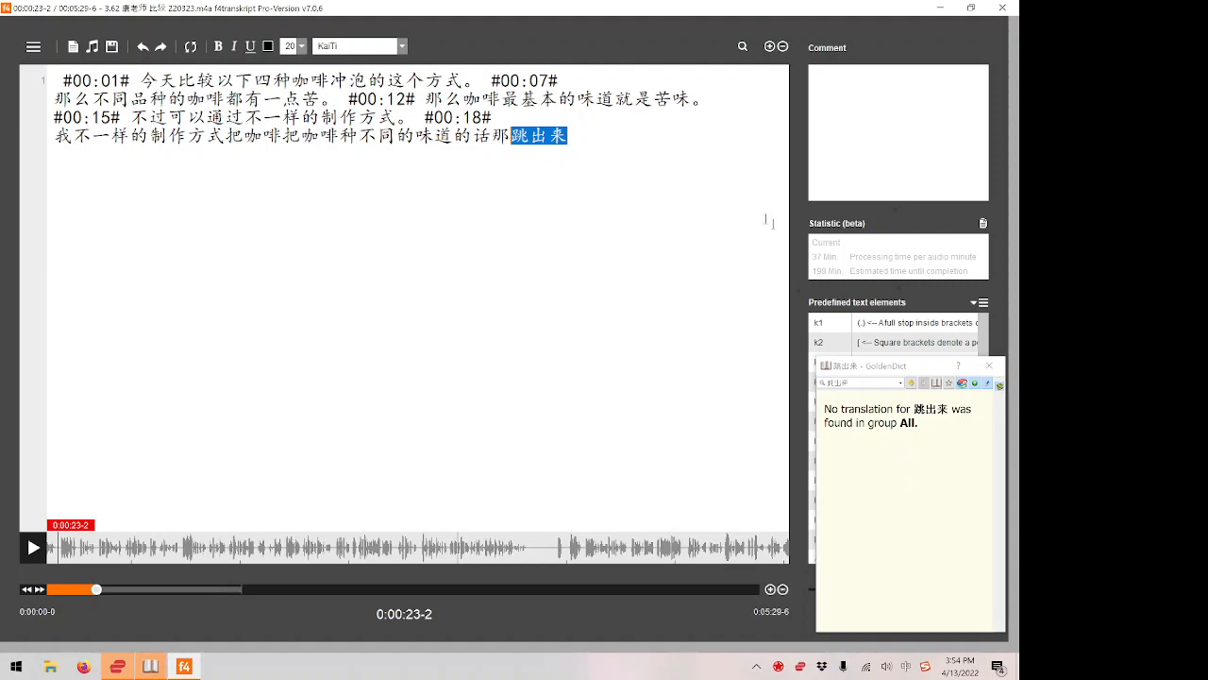
Look up only 跳出, the first two characters of 跳出来, in the pop-up dictionary.
{"action": "left_click", "coordinate": [591, 129]}
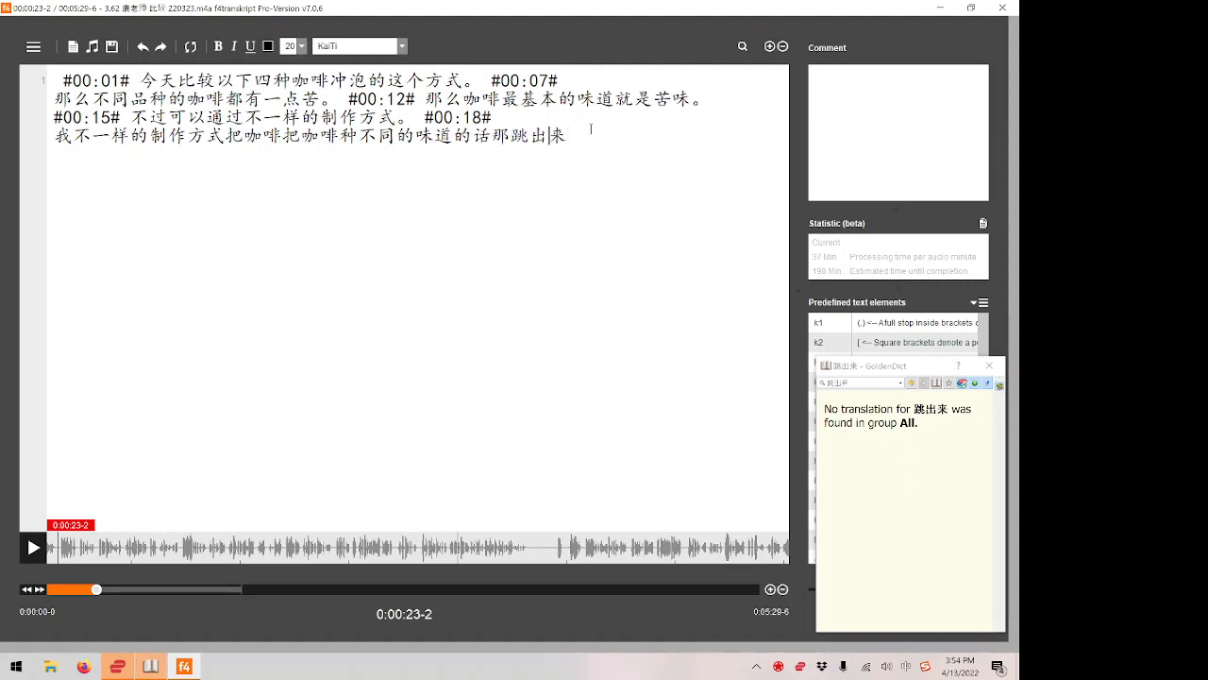
{"action": "key", "text": "shift+Right"}
{"action": "key", "text": "shift+Right"}
{"action": "key", "text": "ctrl+c"}
{"action": "key", "text": "ctrl+c"}
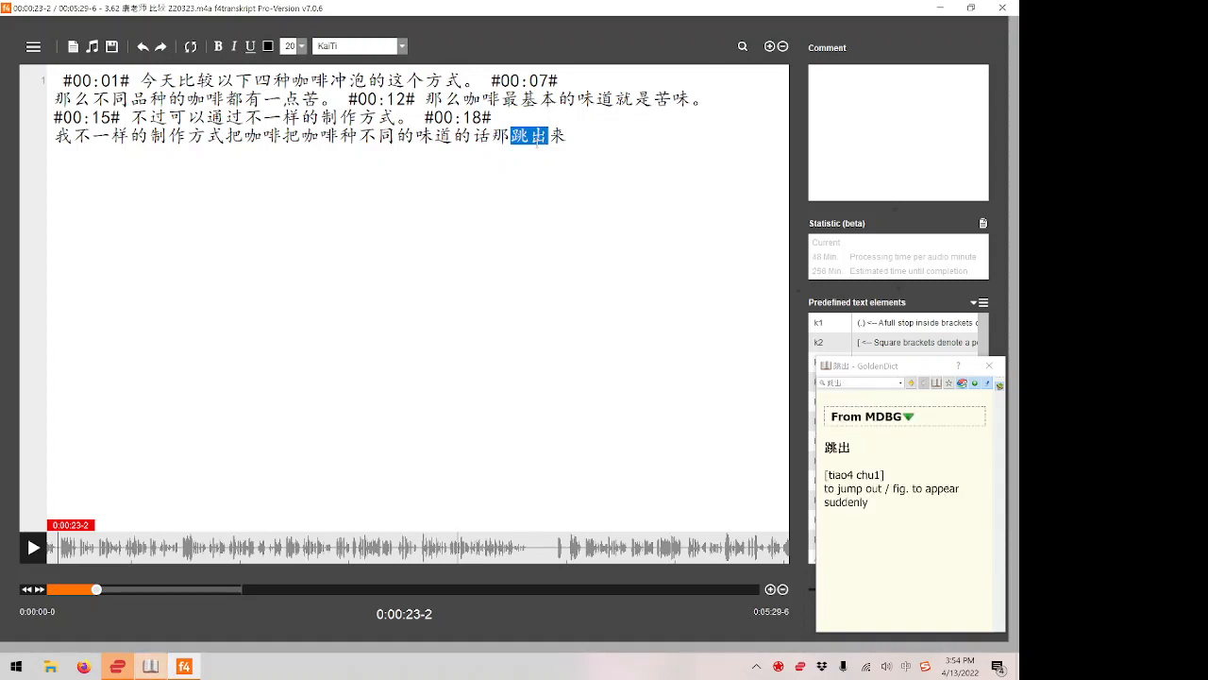
Look up 来 in the pop-up dictionary, then highlight 跳出 and 来 in turn to review the two parts of the word.
{"action": "key", "text": "Right"}
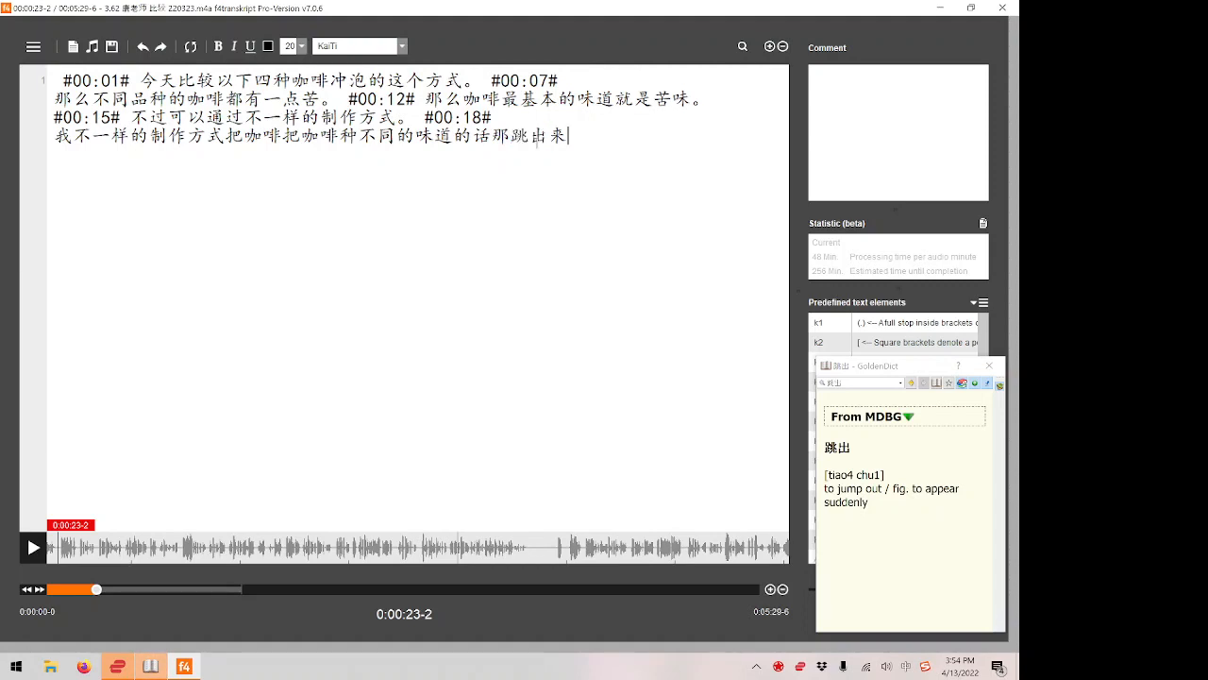
{"action": "key", "text": "shift+Right"}
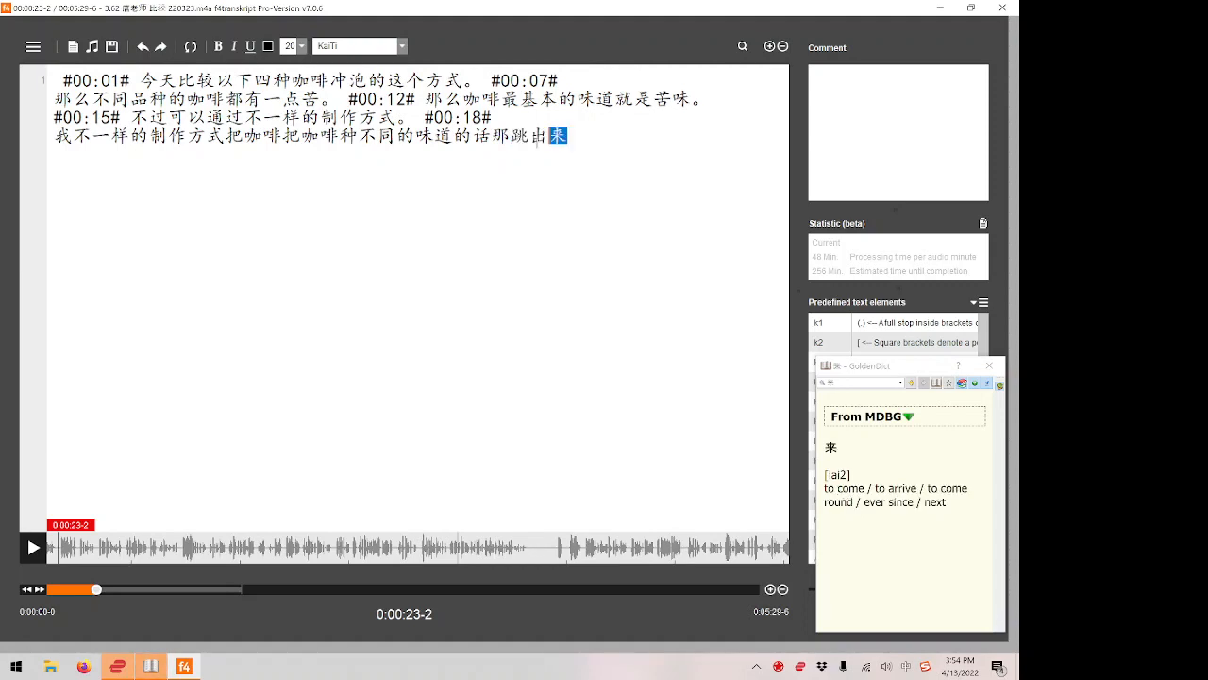
{"action": "key", "text": "Left"}
{"action": "key", "text": "Left"}
{"action": "key", "text": "Left"}
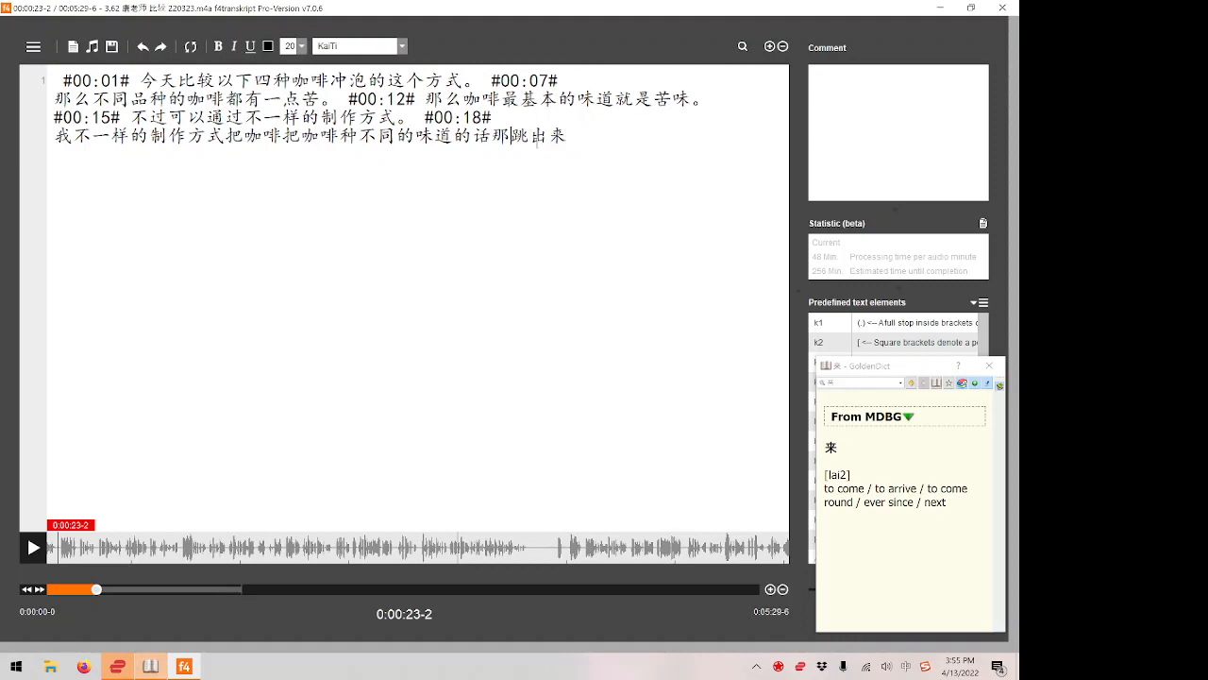
{"action": "key", "text": "shift+Right"}
{"action": "key", "text": "shift+Right"}
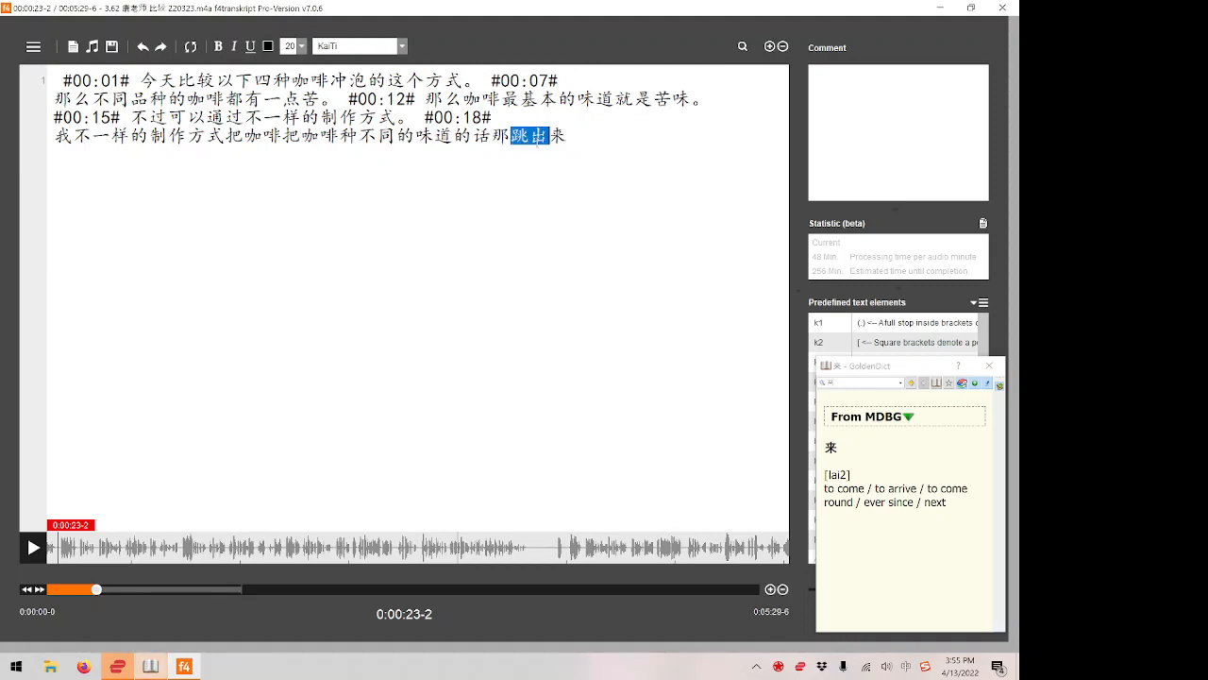
{"action": "key", "text": "End"}
{"action": "key", "text": "shift+Left"}
{"action": "key", "text": "Left"}
{"action": "key", "text": "Left"}
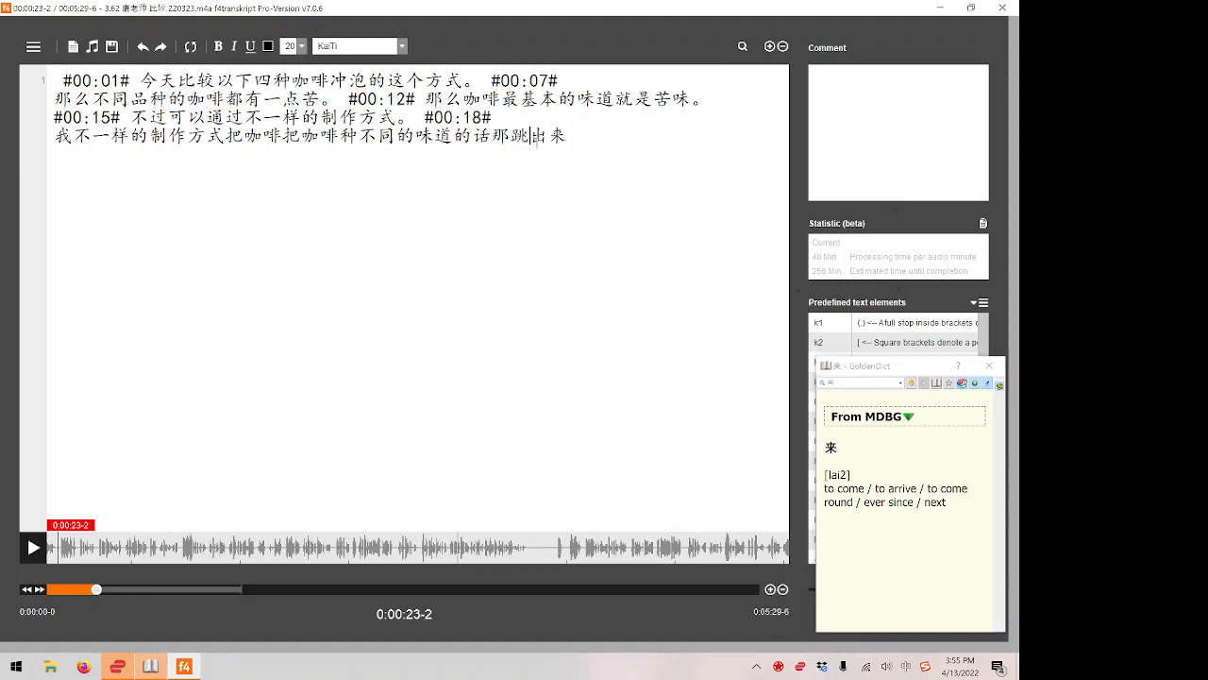
Copy only 跳出 from 跳出来 at the end of the transcript and look it up in the pop-up dictionary.
{"action": "key", "text": "Right"}
{"action": "key", "text": "shift+Left"}
{"action": "key", "text": "shift+Left"}
{"action": "key", "text": "Left"}
{"action": "key", "text": "shift+Right"}
{"action": "key", "text": "shift+Right"}
{"action": "key", "text": "shift+Right"}
{"action": "key", "text": "shift+Left"}
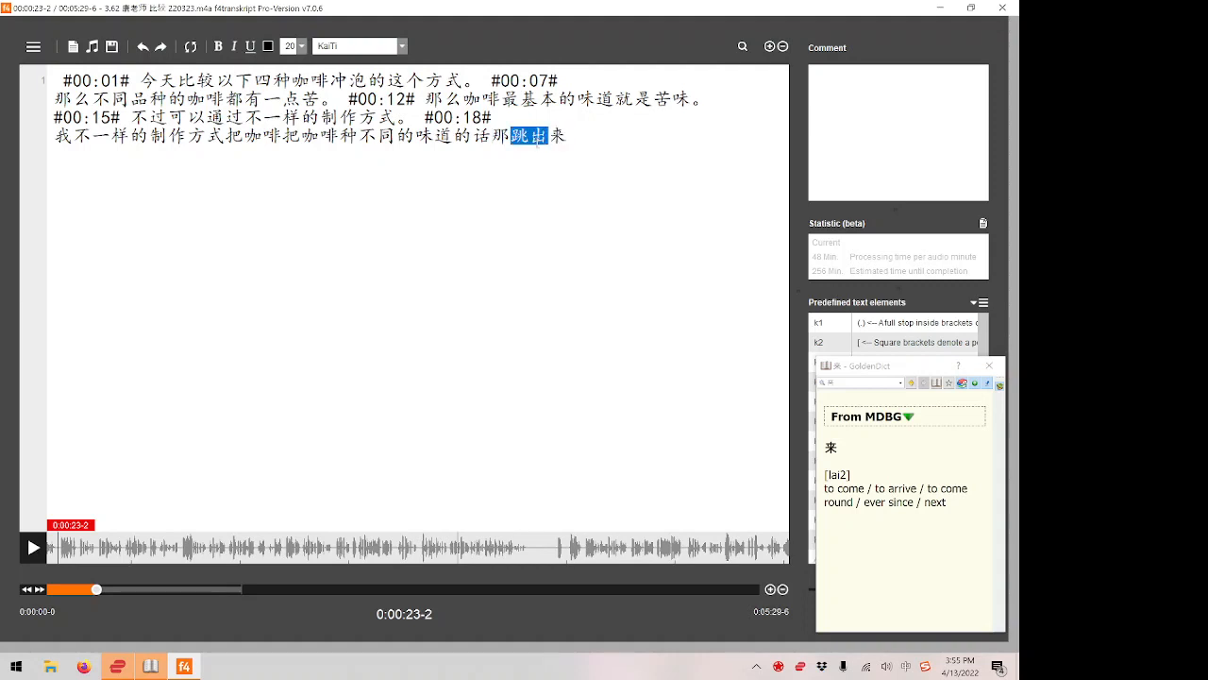
{"action": "key", "text": "ctrl+c"}
{"action": "key", "text": "ctrl+c"}
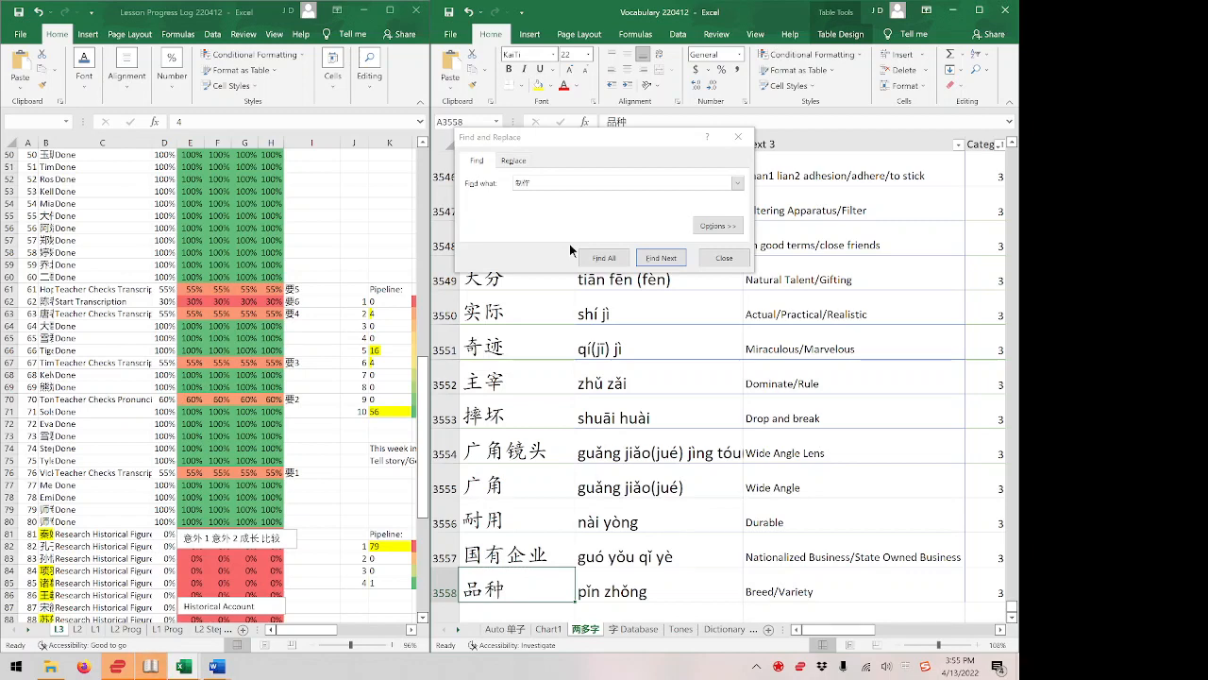
Switch to the Excel vocabulary workbook, search the list for 跳出, and close the search.
{"action": "left_click", "coordinate": [580, 183]}
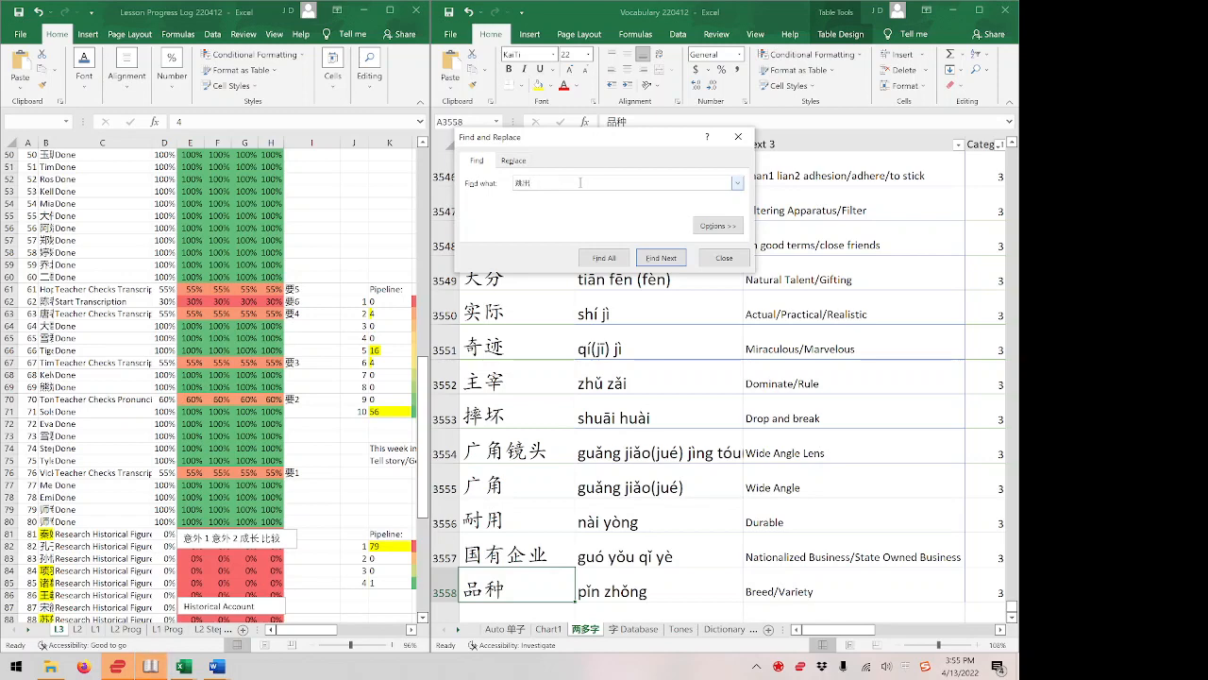
{"action": "key", "text": "Return"}
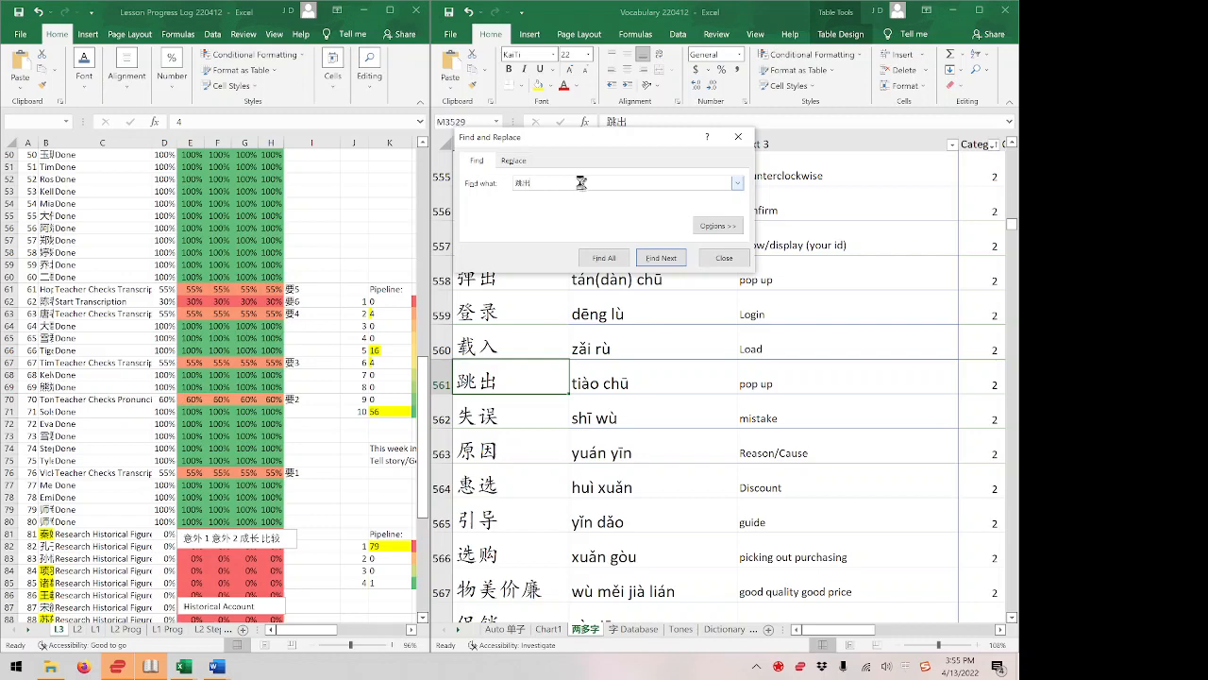
{"action": "left_click", "coordinate": [738, 138]}
Extend the English meaning in the 跳出 row to read "pop up/Jump Out".
{"action": "left_click", "coordinate": [785, 388]}
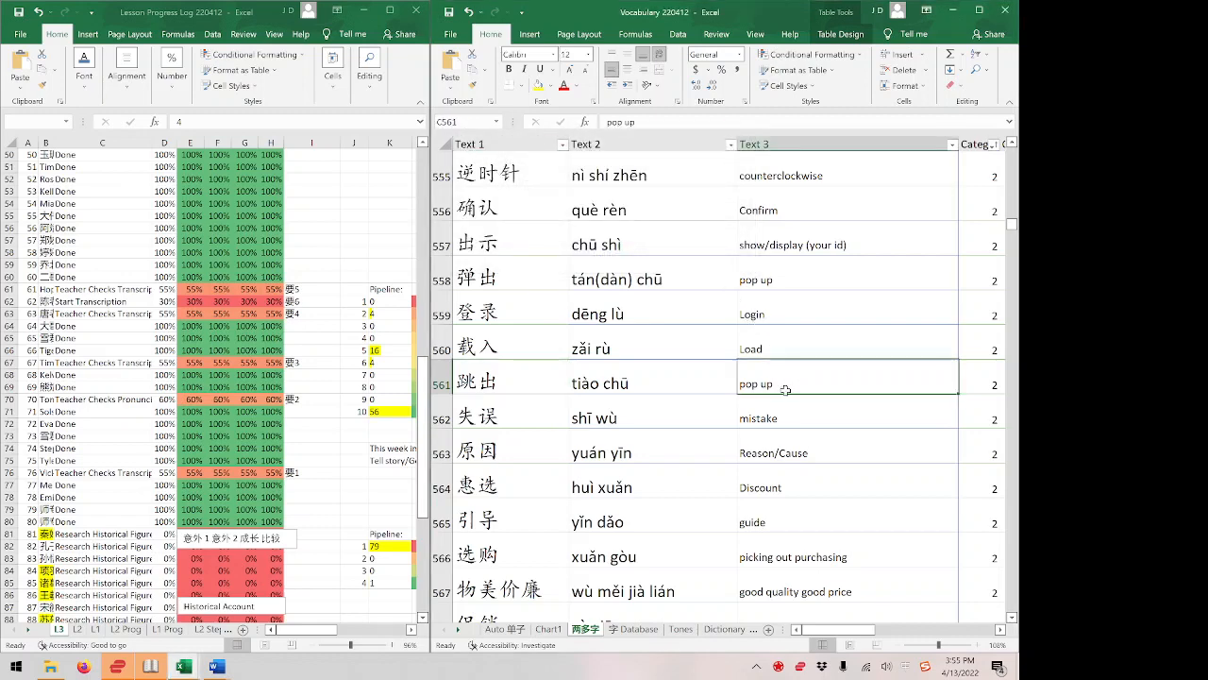
{"action": "double_click", "coordinate": [785, 389]}
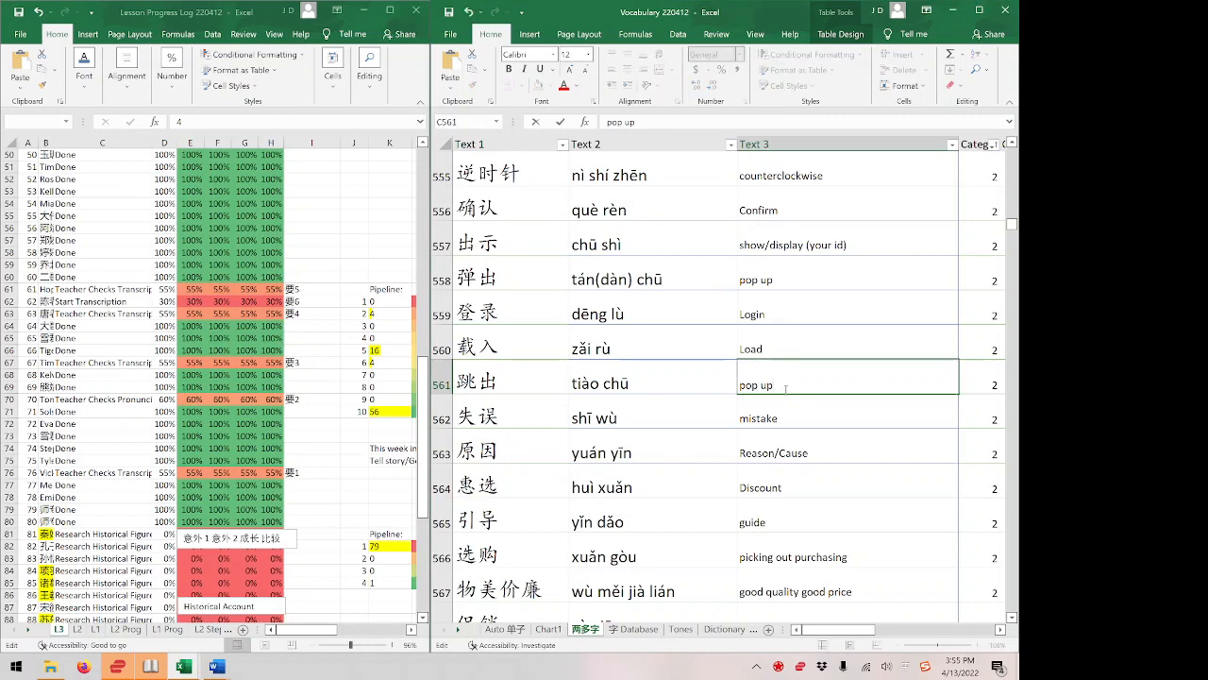
{"action": "key", "text": "BackSpace"}
{"action": "type", "text": "p"}
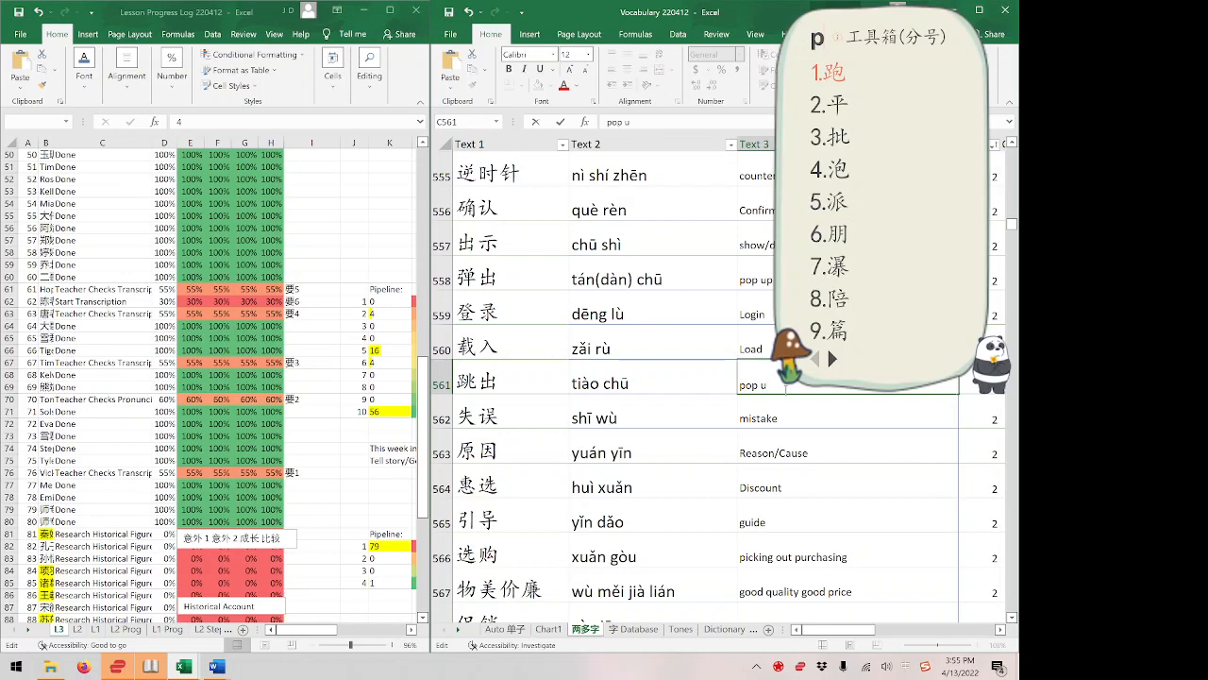
{"action": "type", "text": "/Jump"}
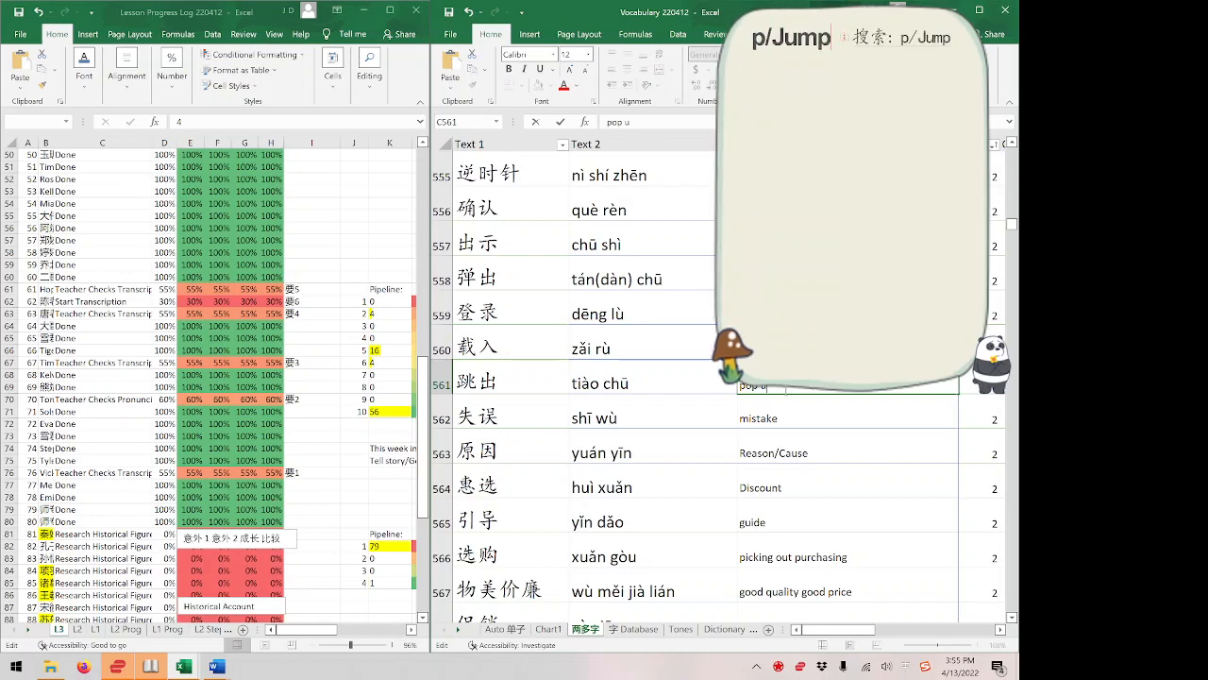
{"action": "key", "text": "Return"}
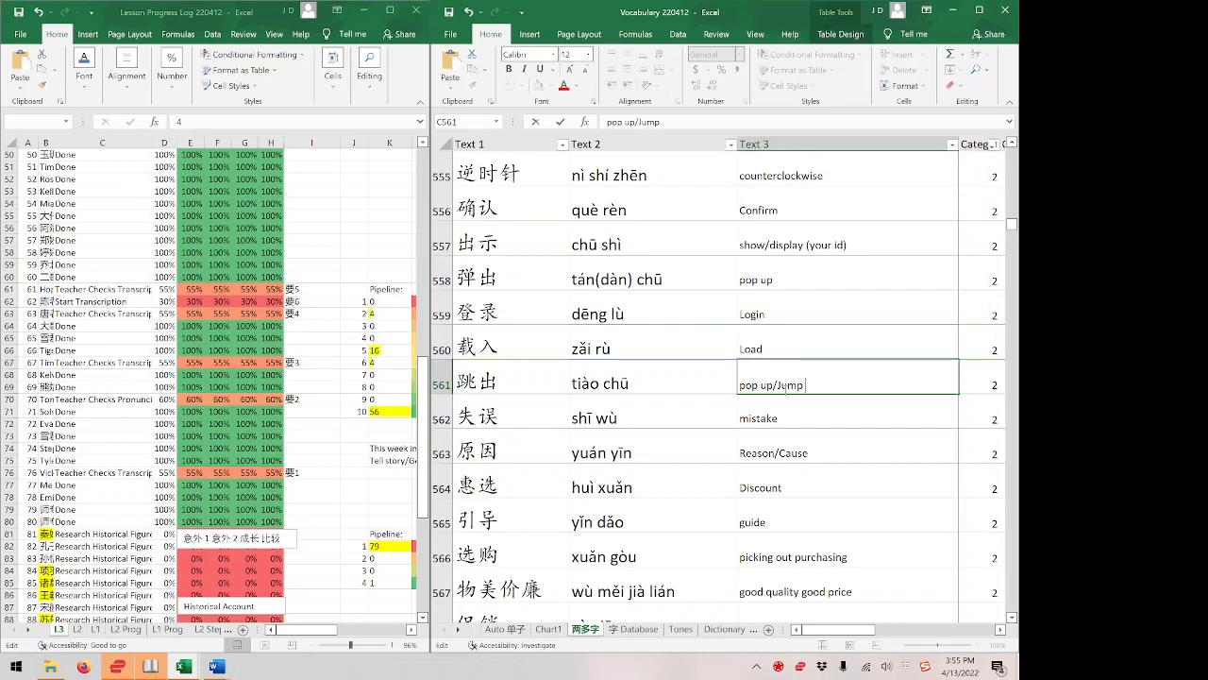
{"action": "type", "text": "Out"}
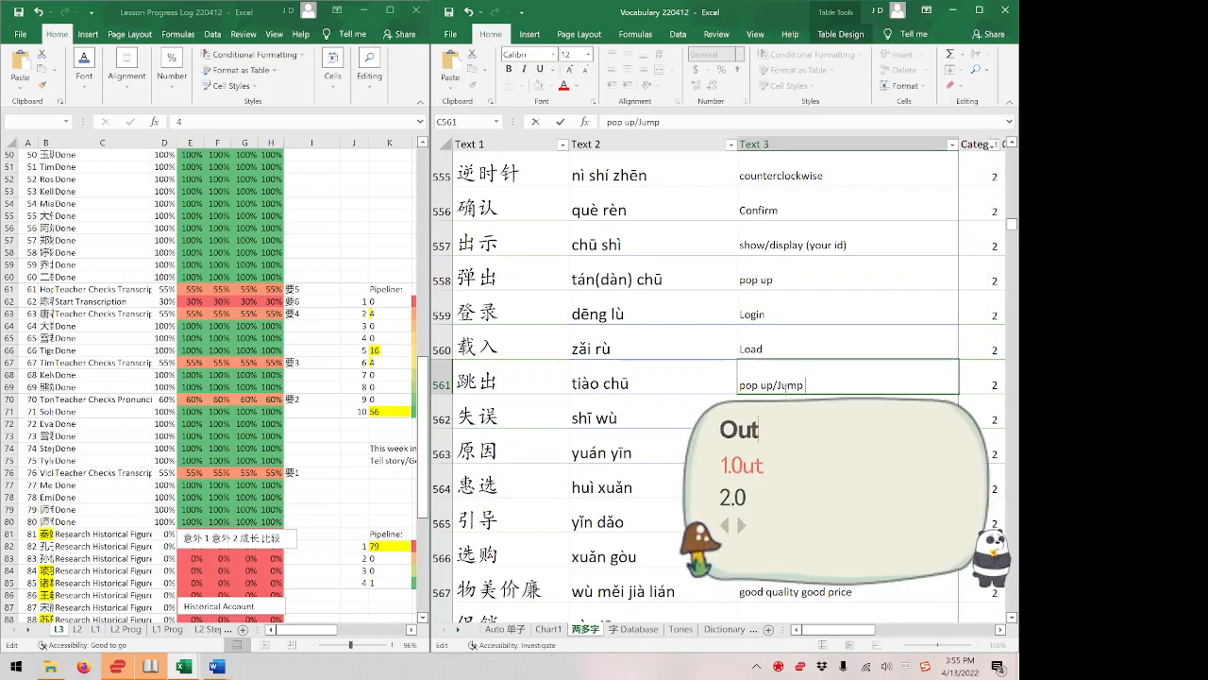
{"action": "key", "text": "Return"}
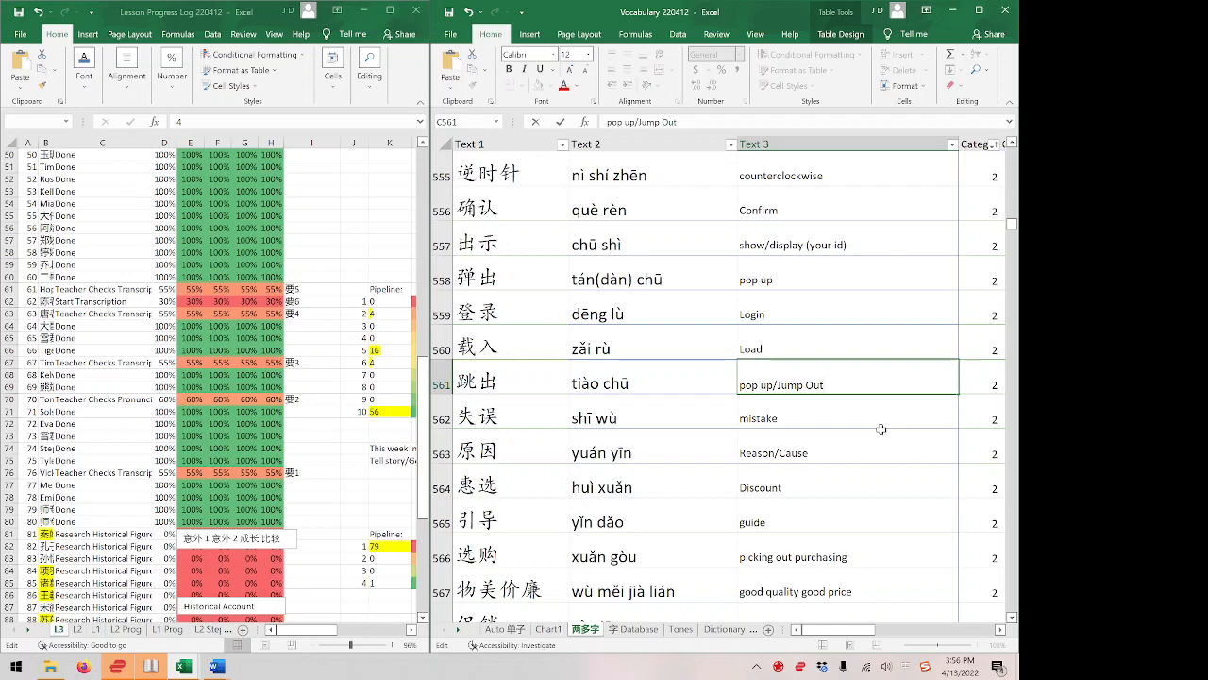
Append "t/Coolness" to the 跳出 meaning, remove that addition again, and commit the cell as "pop up/Jump Out".
{"action": "type", "text": "t/"}
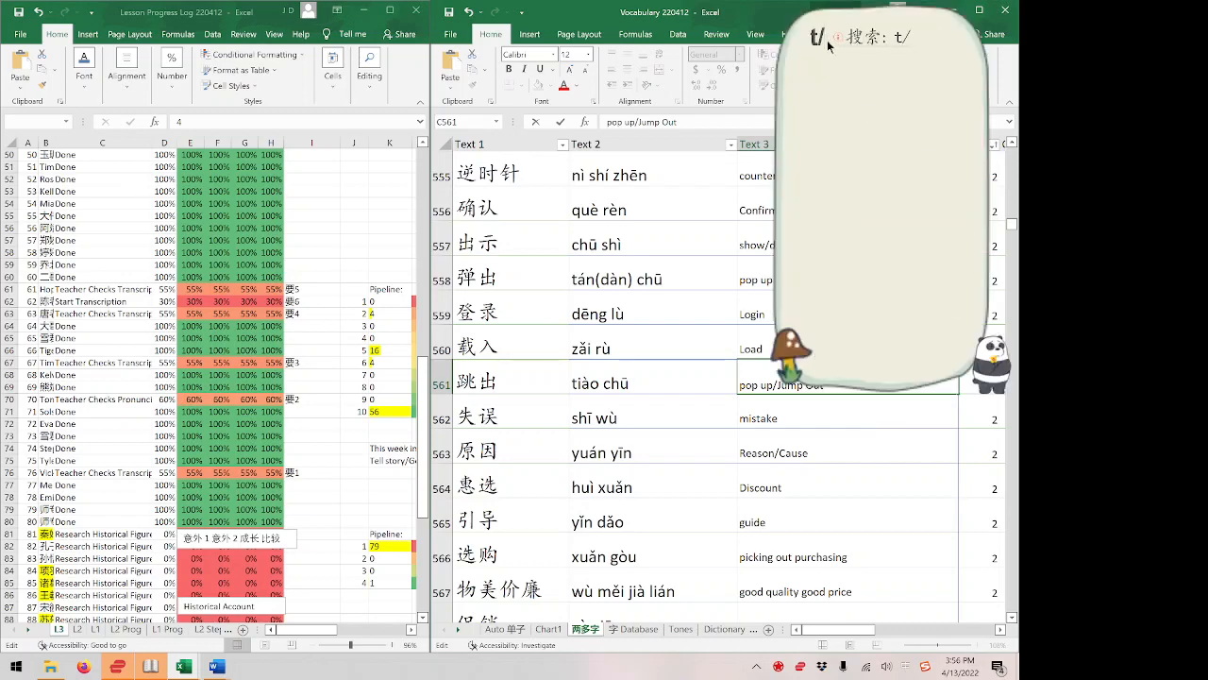
{"action": "type", "text": "Coolness"}
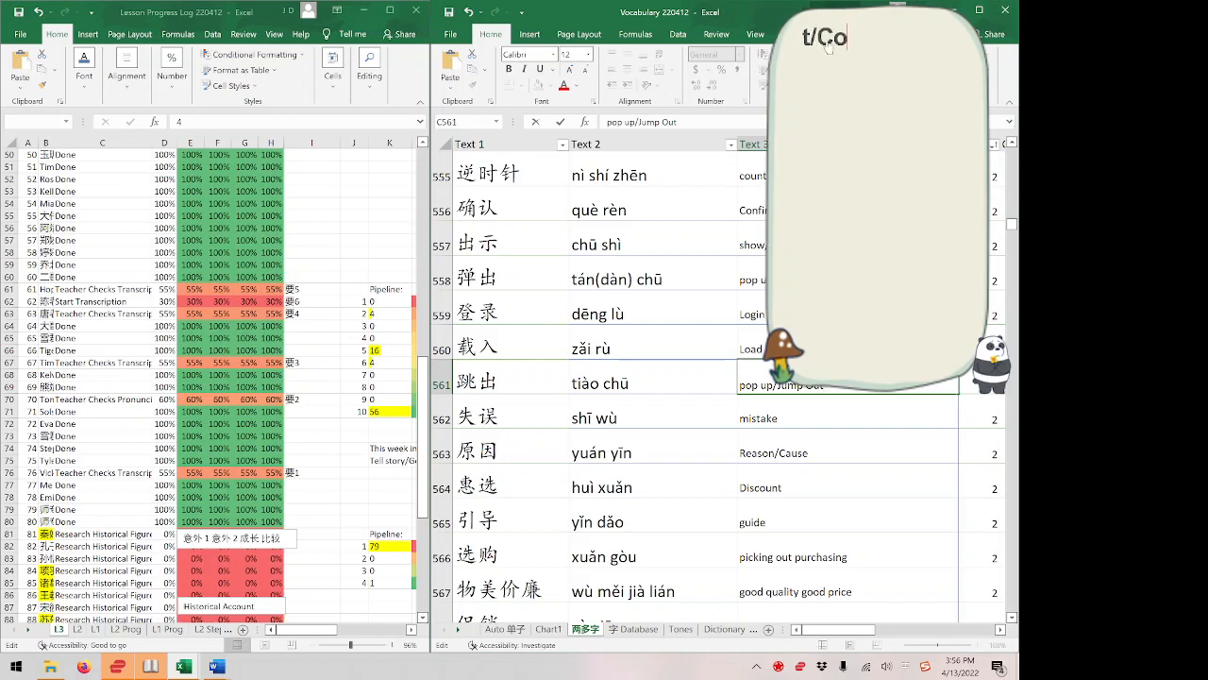
{"action": "key", "text": "Escape"}
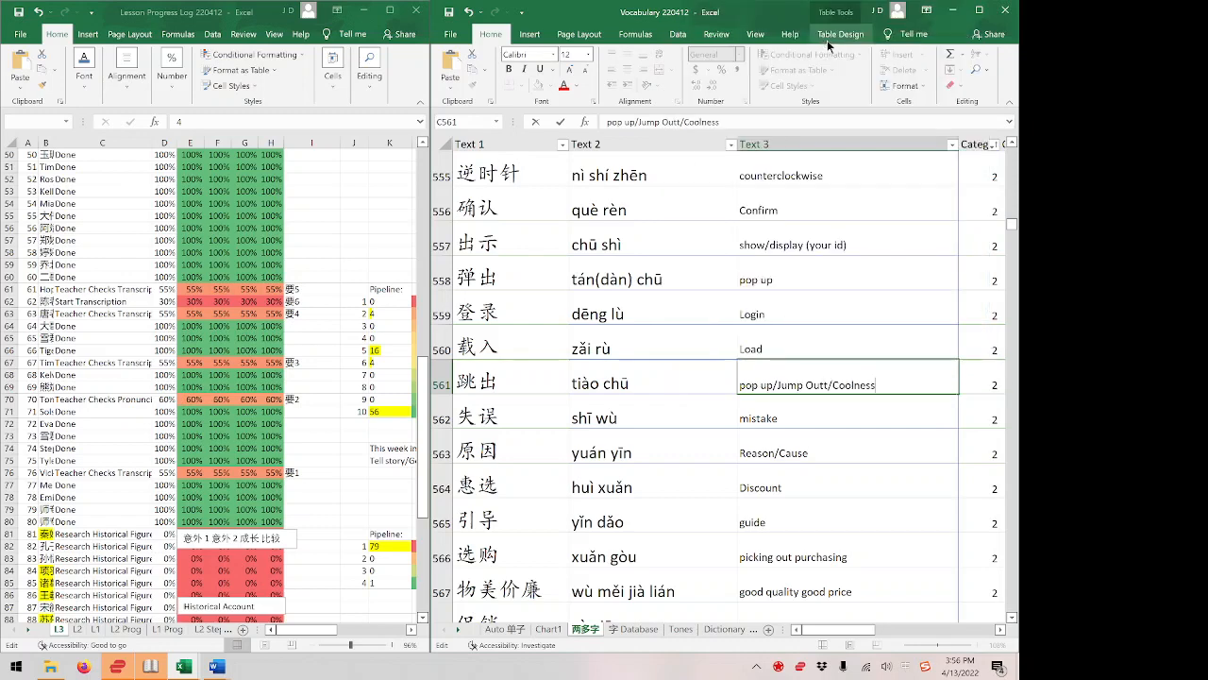
{"action": "double_click", "coordinate": [831, 386]}
{"action": "key", "text": "BackSpace"}
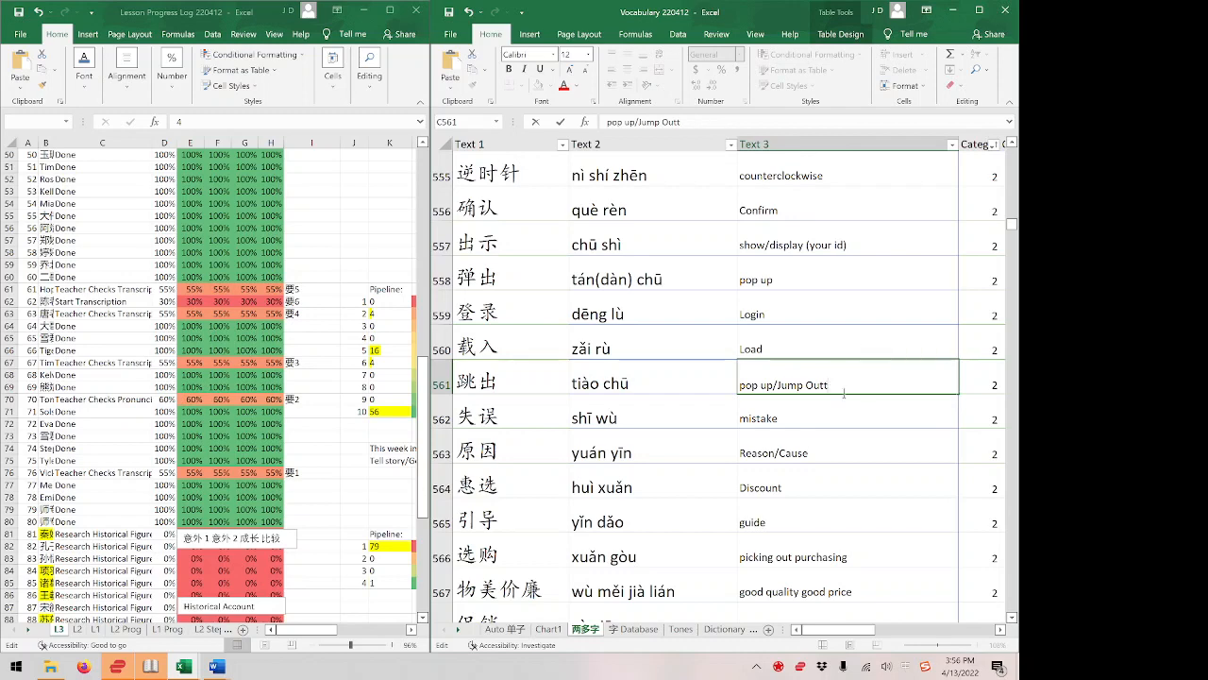
{"action": "key", "text": "Return"}
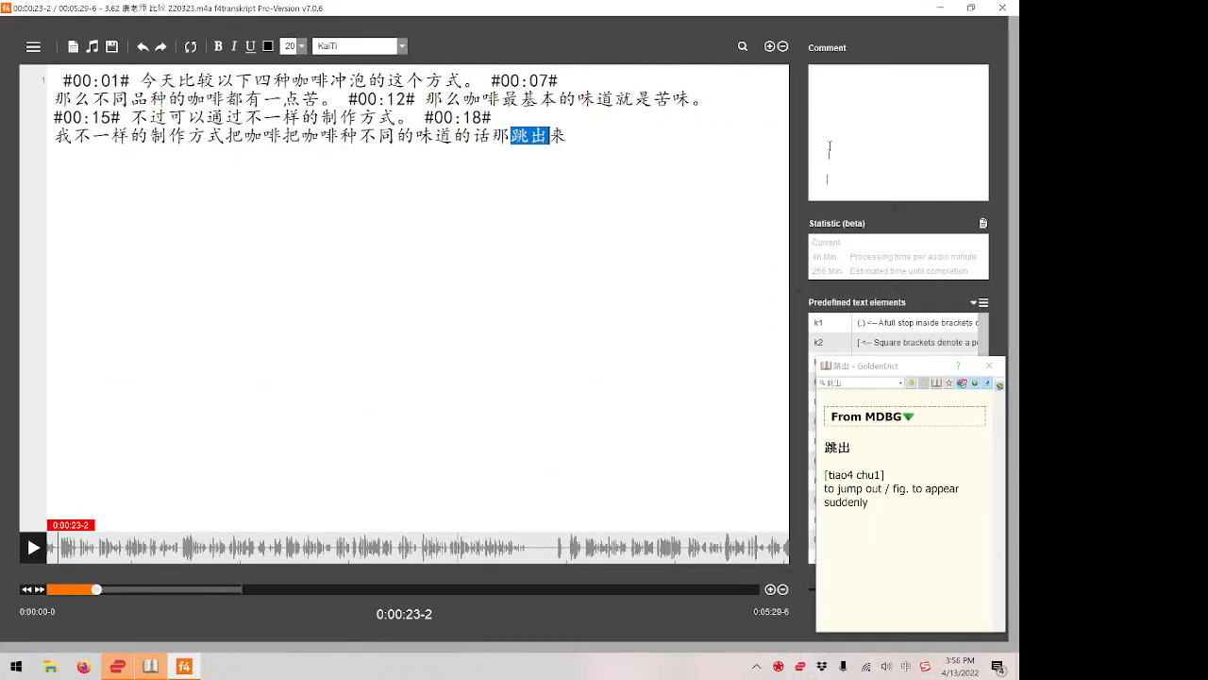
Switch back to f4transkript, end the sentence after 跳出来 with 。 and insert the #00:23# timestamp.
{"action": "left_click", "coordinate": [577, 136]}
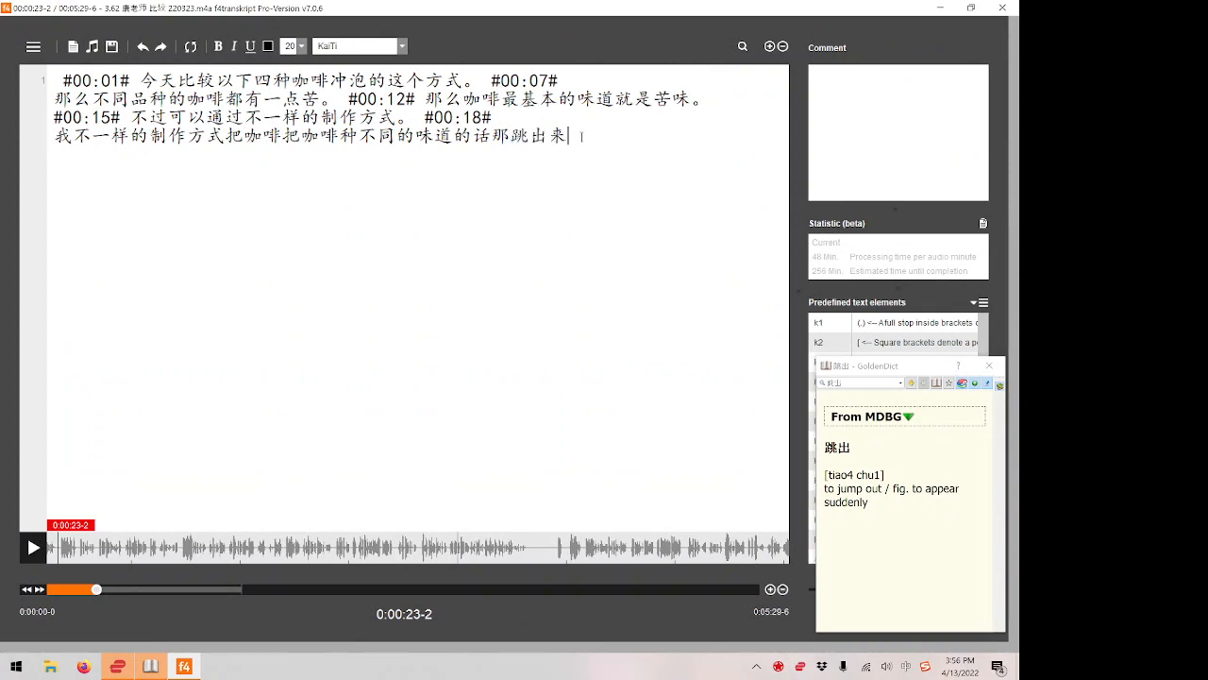
{"action": "type", "text": "。"}
{"action": "key", "text": "F8"}
Play the next passage and transcribe it on a new line as 美国传统的这个咖啡的味道的话是苦味。.
{"action": "key", "text": "F4"}
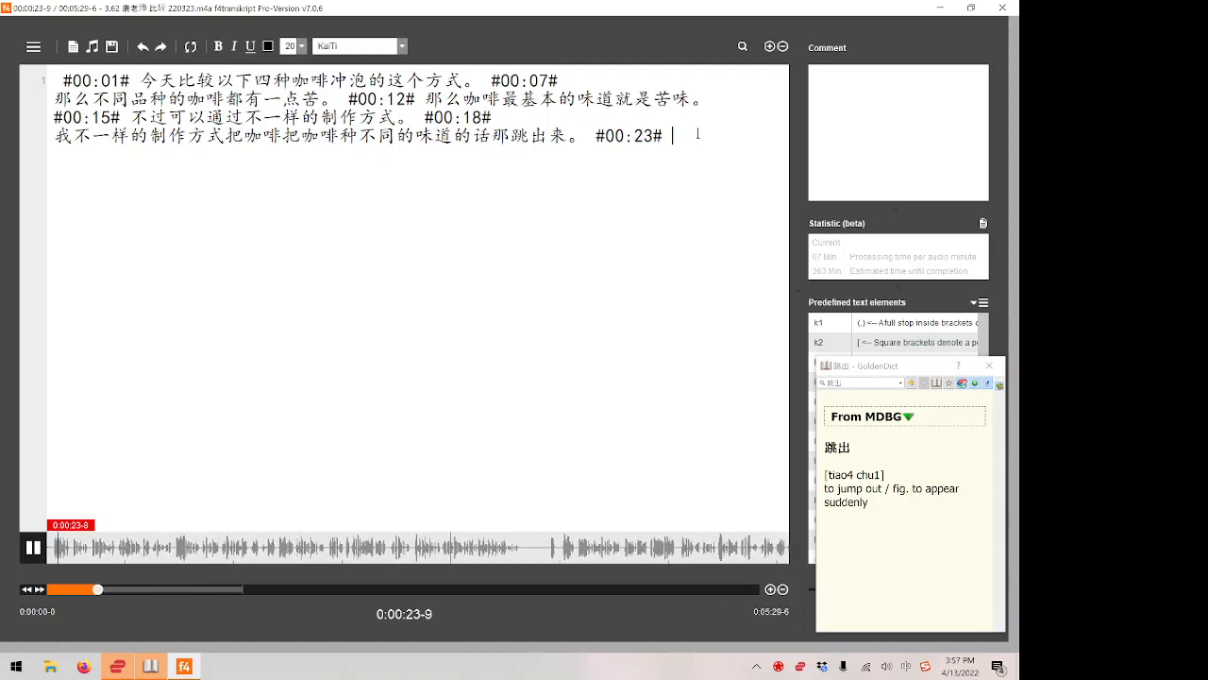
{"action": "type", "text": "mei'guo"}
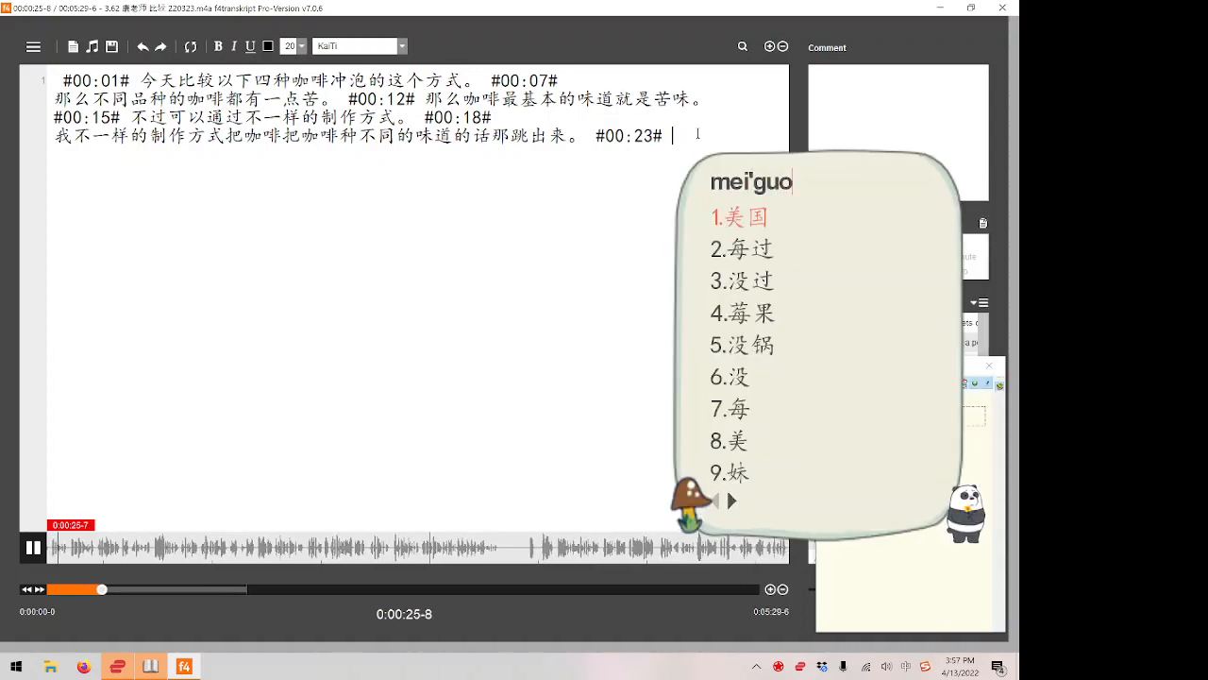
{"action": "type", "text": "'chuan'tong'd"}
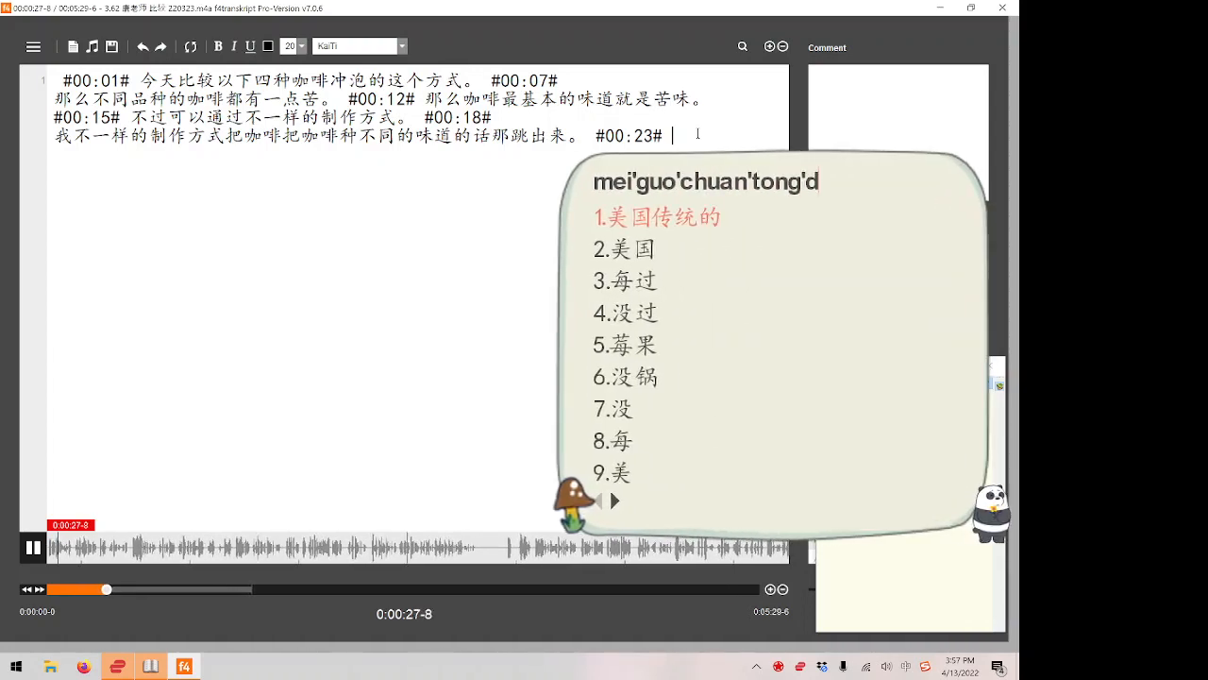
{"action": "type", "text": "e'zhe'ge'ka'fei"}
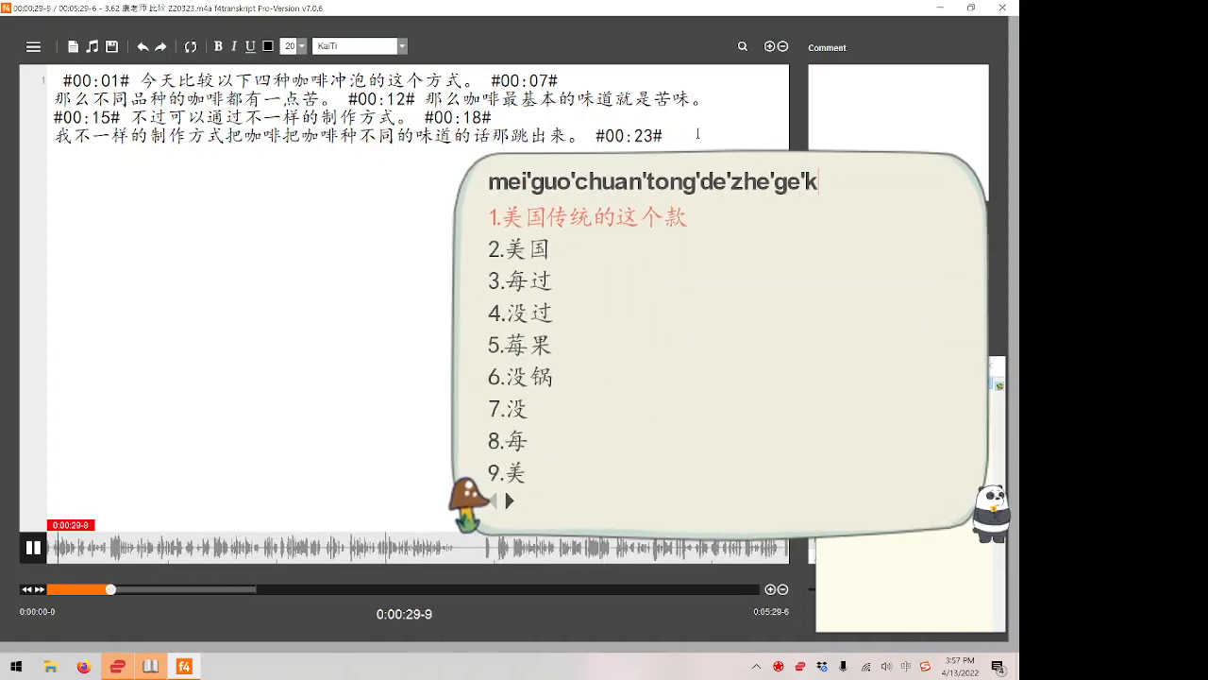
{"action": "key", "text": "F4"}
{"action": "type", "text": "de'we"}
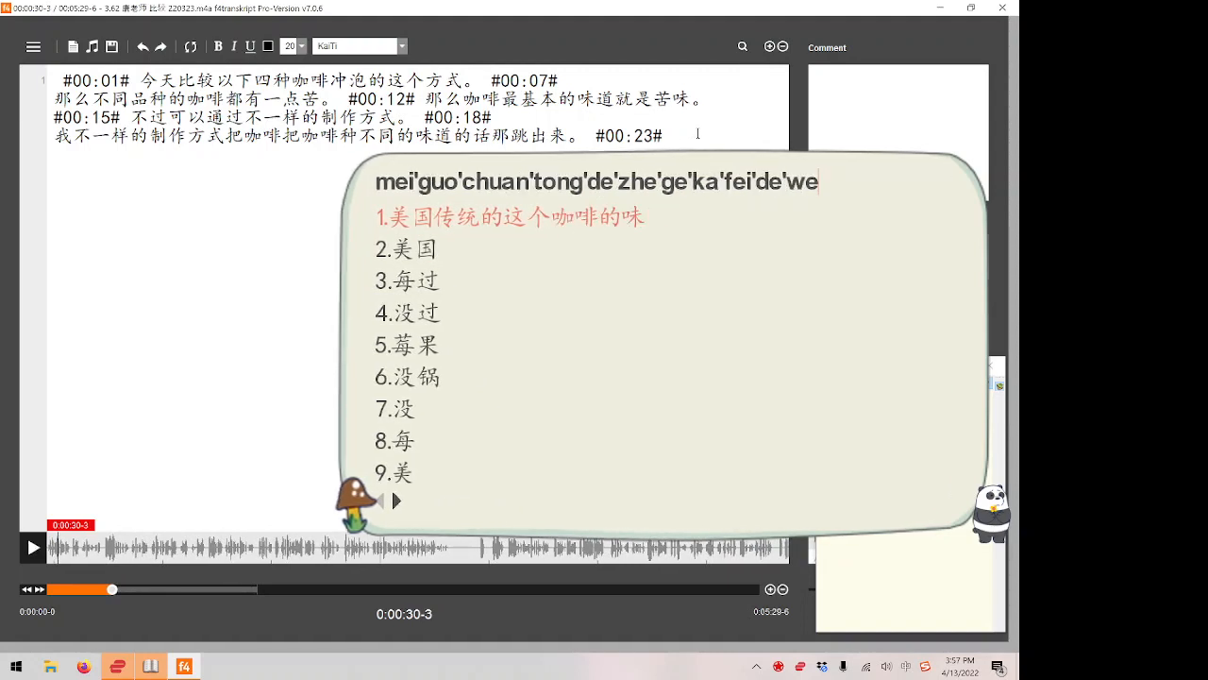
{"action": "type", "text": "i'dao'de'hua'shi"}
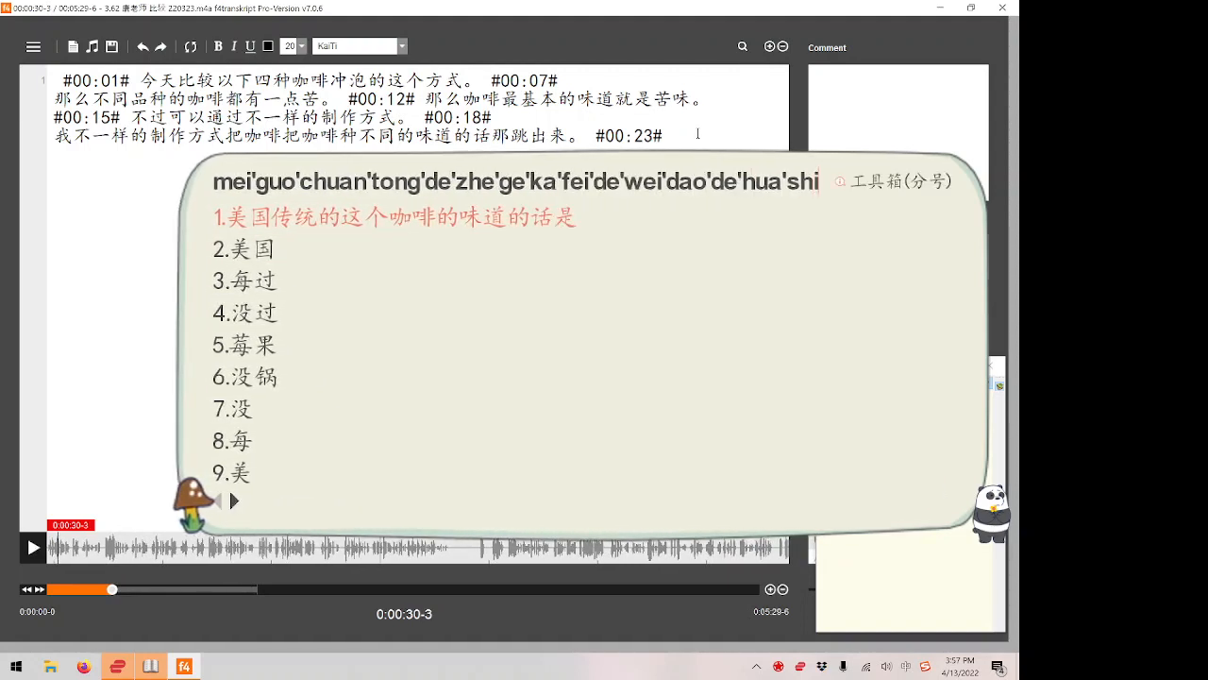
{"action": "key", "text": "space"}
{"action": "type", "text": "kuwei"}
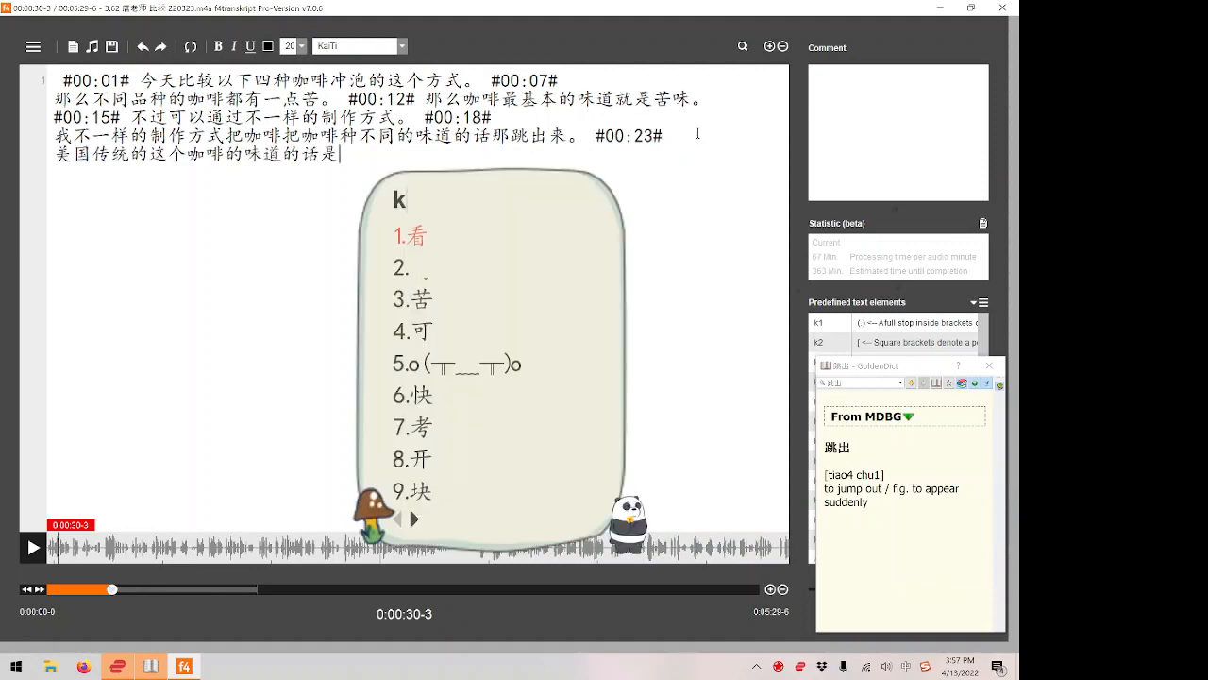
{"action": "key", "text": "space"}
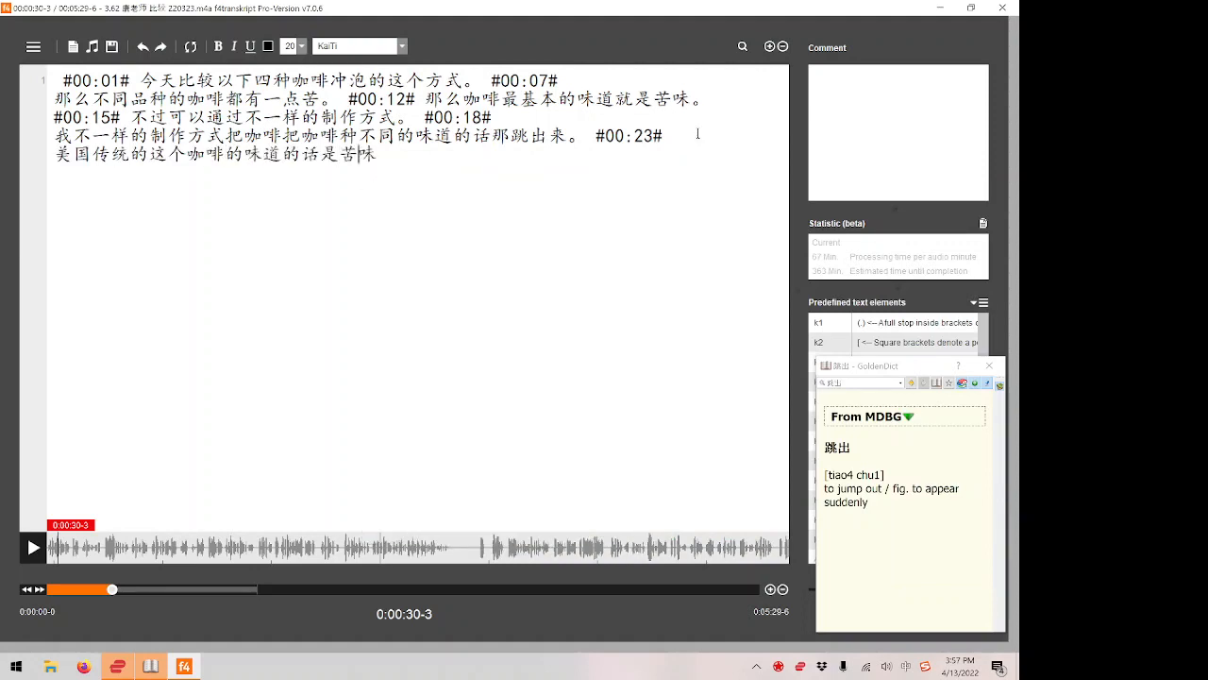
{"action": "type", "text": "。"}
Replay the end of the passage and correct 话是苦味 to 话呢是苦味 in the last line.
{"action": "key", "text": "F4"}
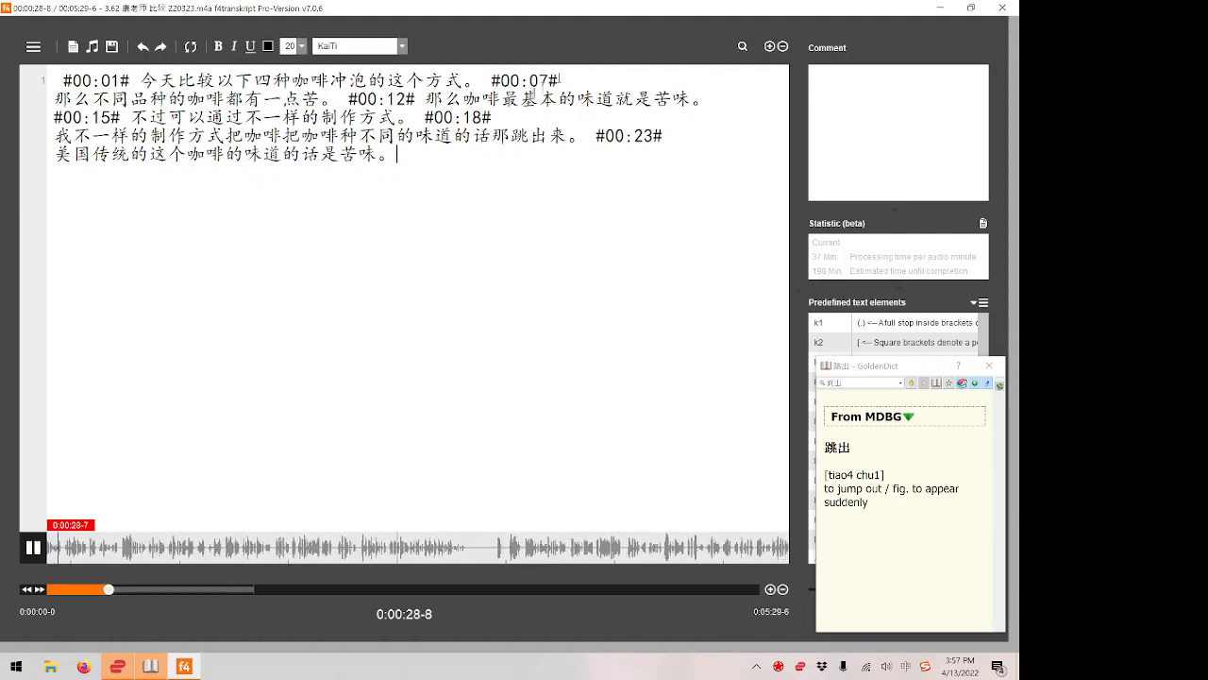
{"action": "key", "text": "F4"}
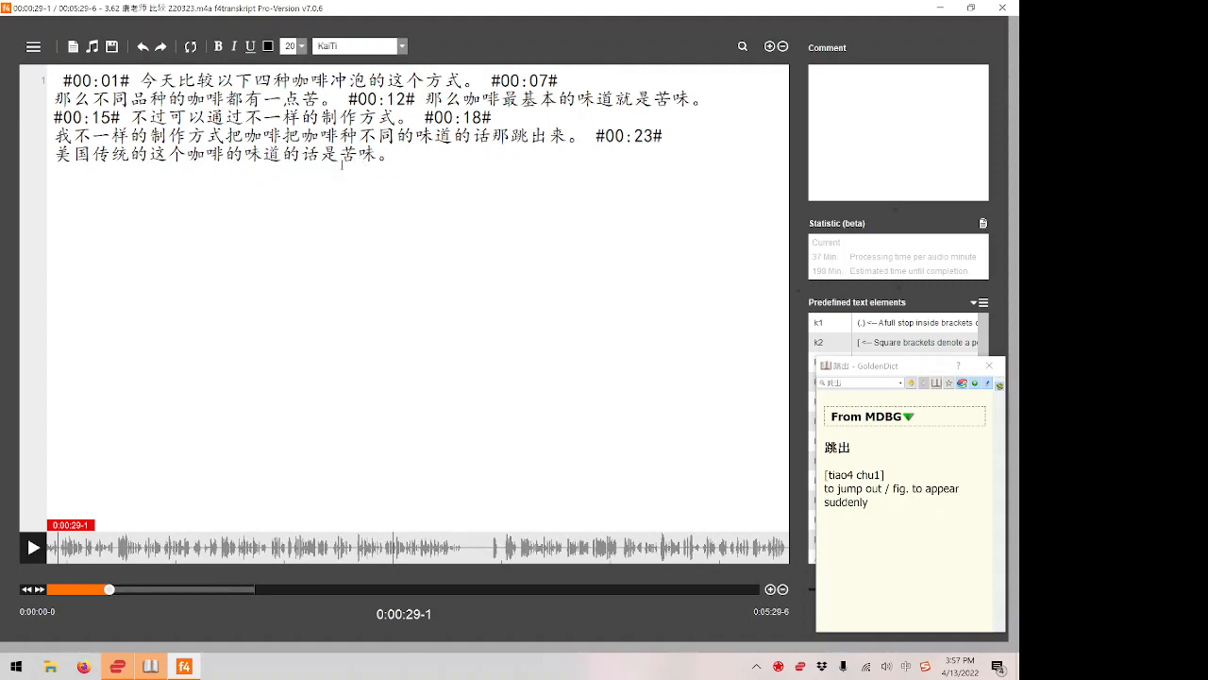
{"action": "left_click", "coordinate": [338, 154]}
{"action": "key", "text": "BackSpace"}
{"action": "type", "text": "ne"}
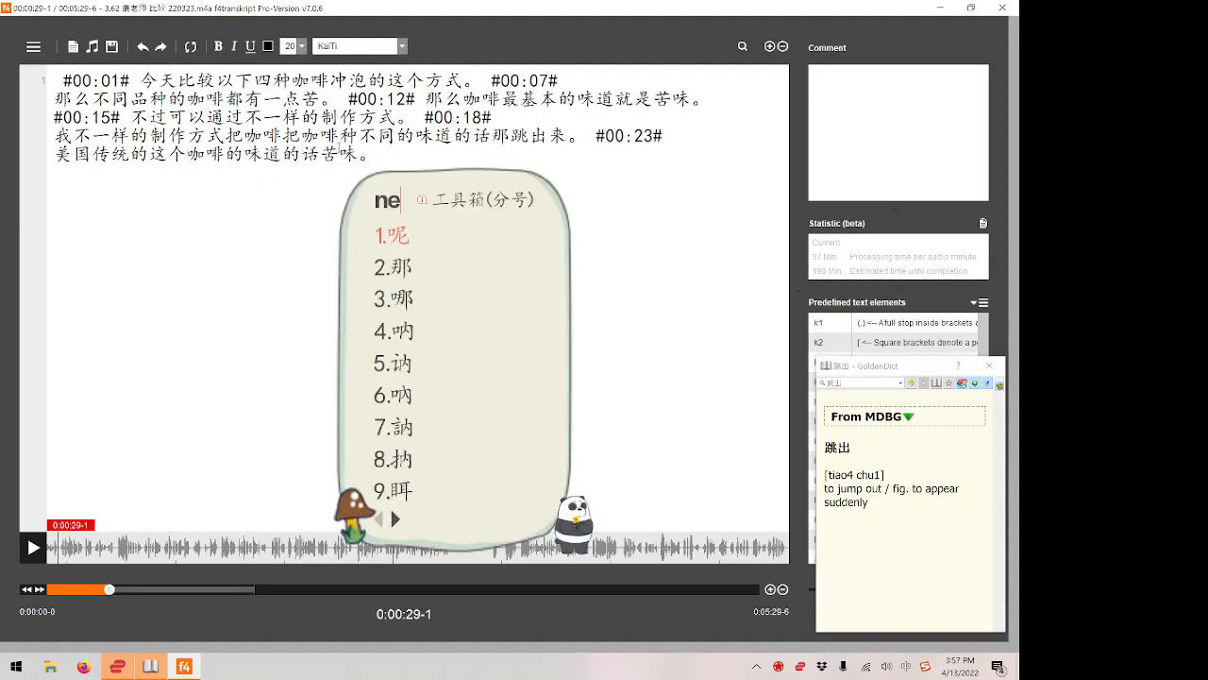
{"action": "key", "text": "space"}
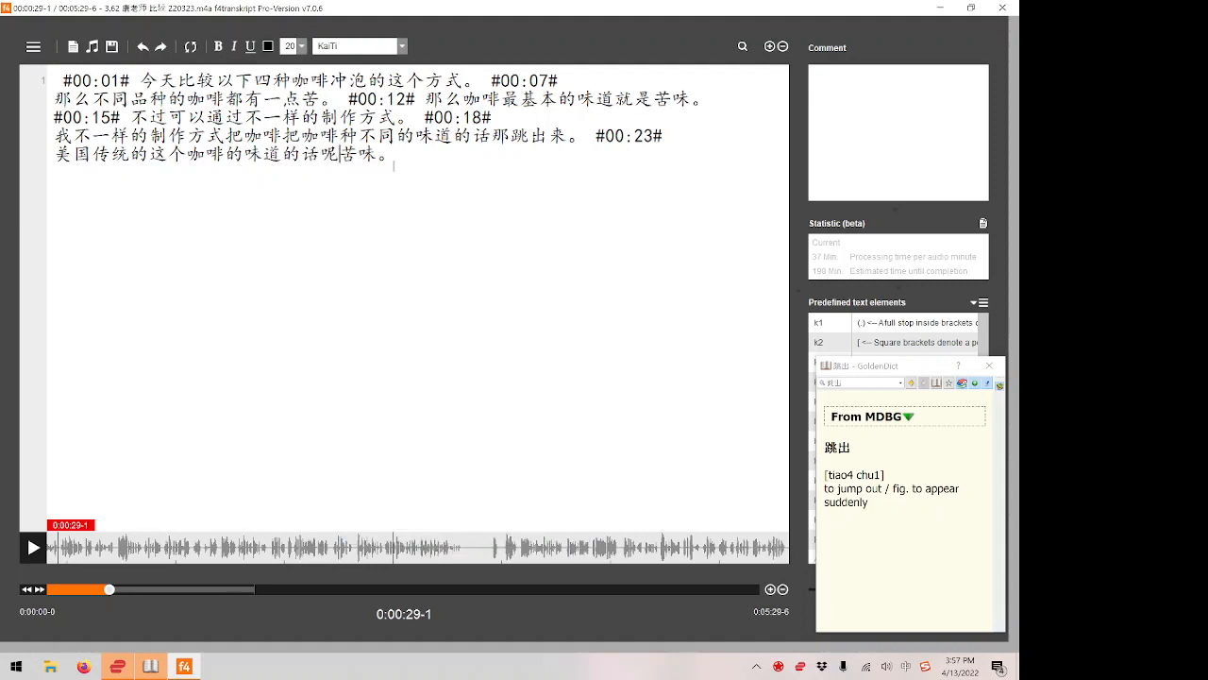
{"action": "type", "text": "shi"}
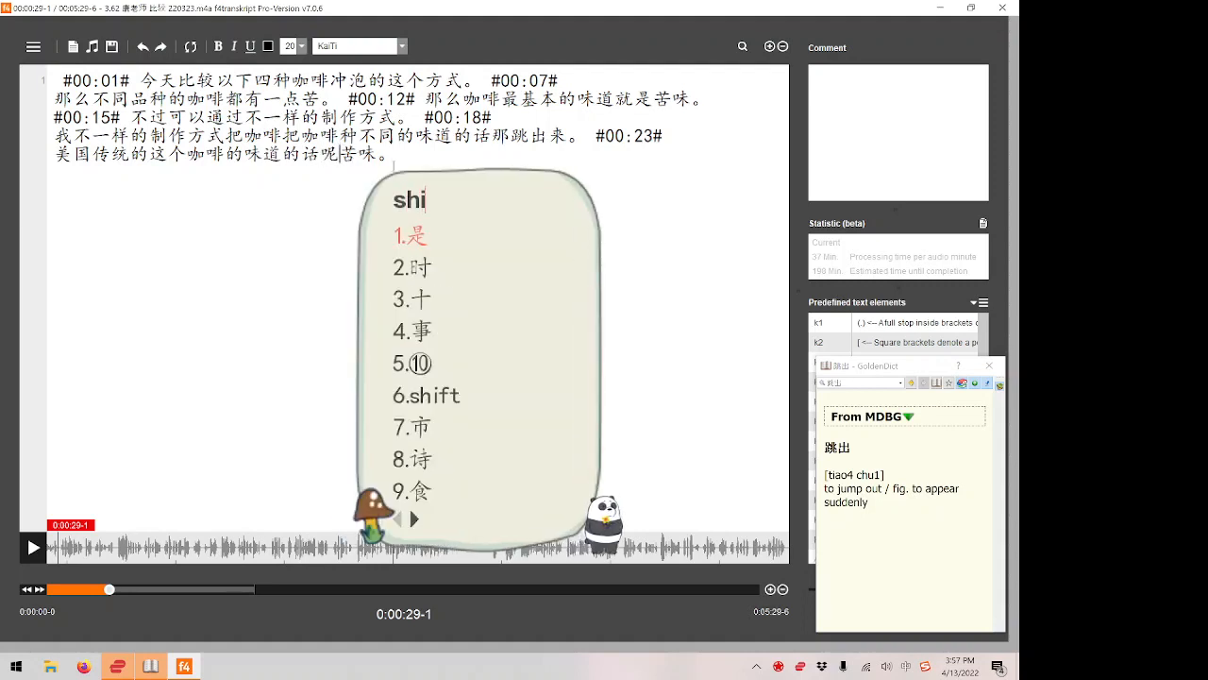
{"action": "key", "text": "Escape"}
{"action": "key", "text": "space"}
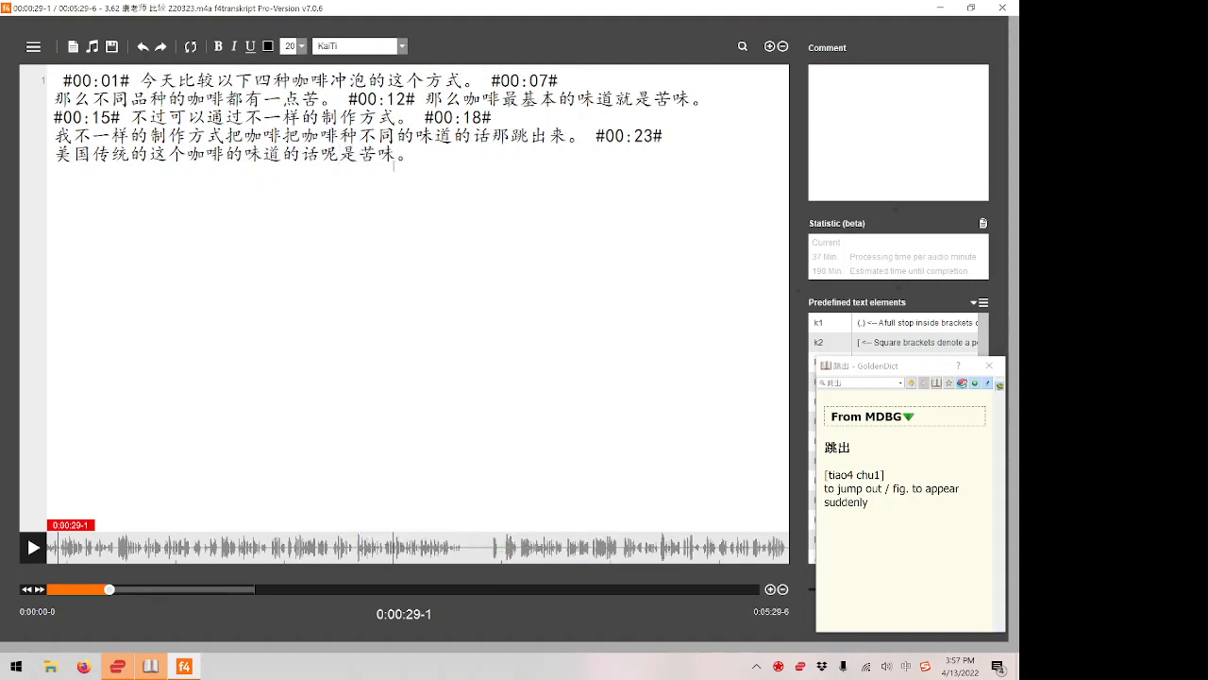
Insert the #00:29# timestamp after 苦味。 at the end of the last line and tidy the spacing.
{"action": "left_click", "coordinate": [427, 158]}
{"action": "key", "text": "F8"}
{"action": "left_click", "coordinate": [434, 154]}
{"action": "key", "text": "BackSpace"}
Replay the audio from the #00:23# timestamp, pause it, and delete the space in front of that timestamp.
{"action": "left_click", "coordinate": [632, 139]}
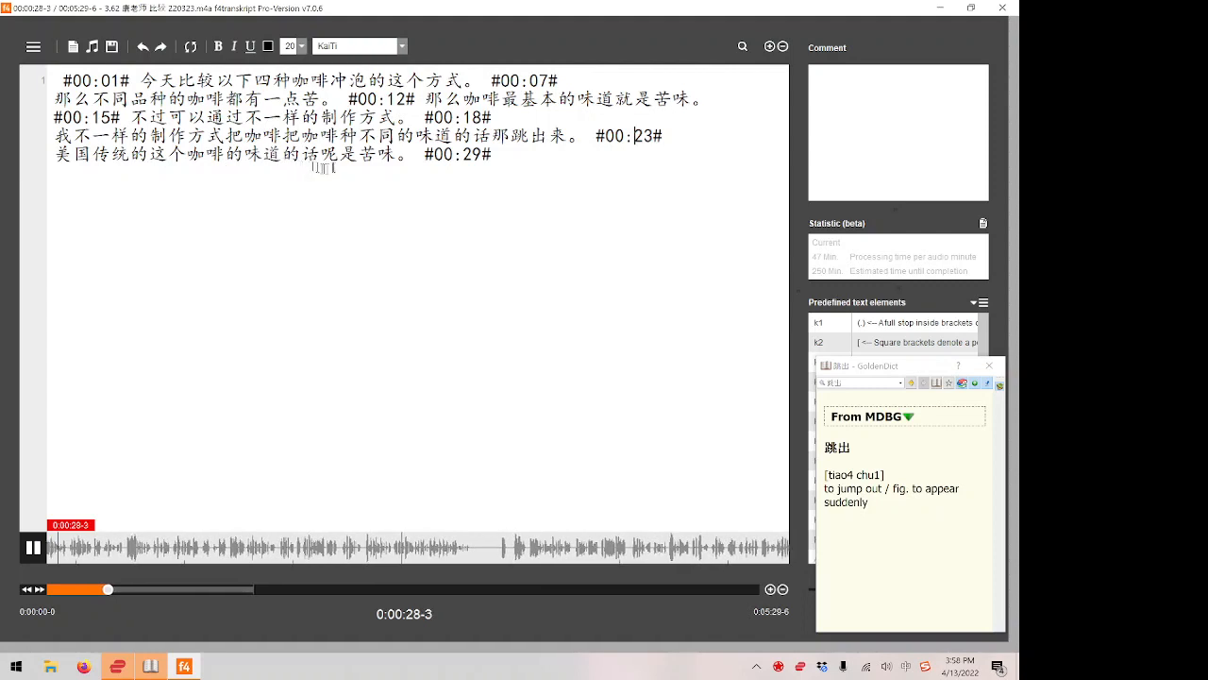
{"action": "key", "text": "F4"}
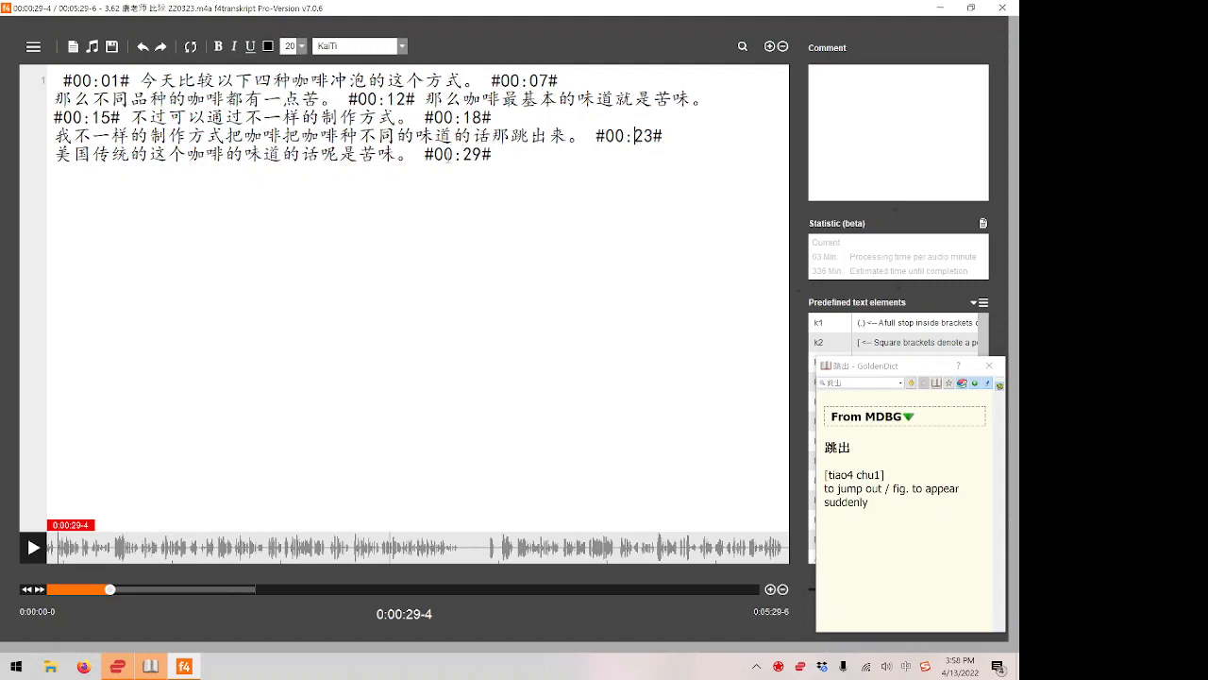
{"action": "left_click", "coordinate": [596, 136]}
{"action": "key", "text": "BackSpace"}
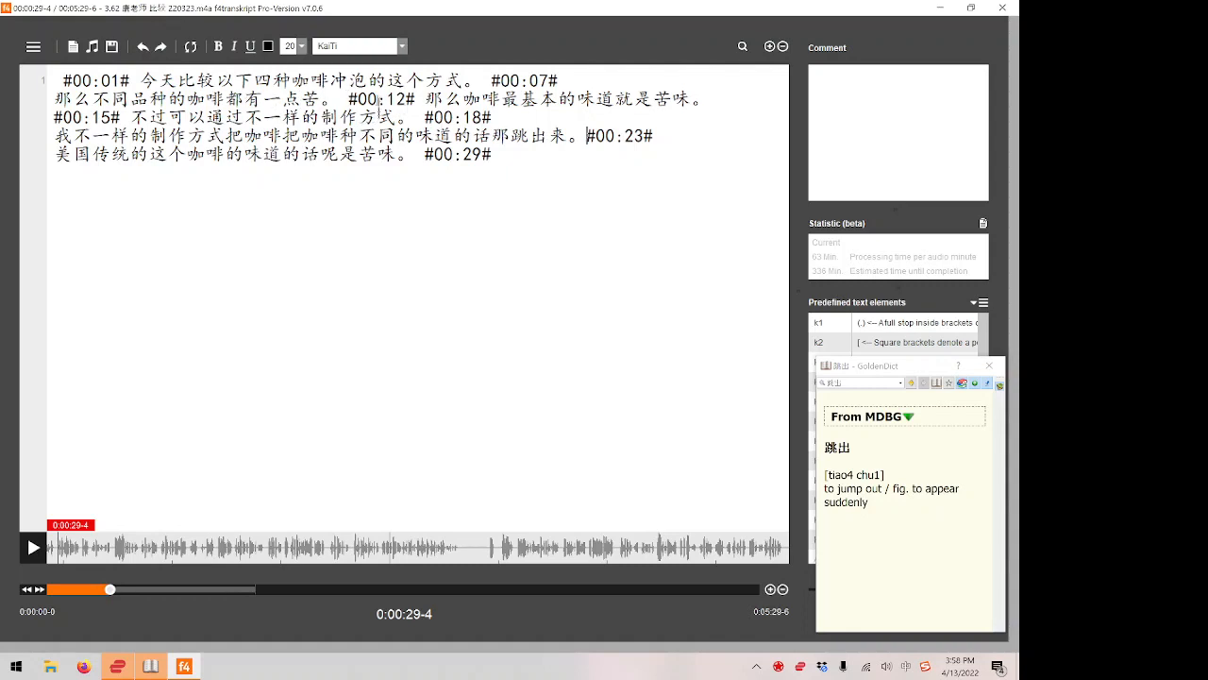
Replay the audio from the #00:12# timestamp in the second line and change that timestamp to #00:11#.
{"action": "left_click", "coordinate": [377, 99]}
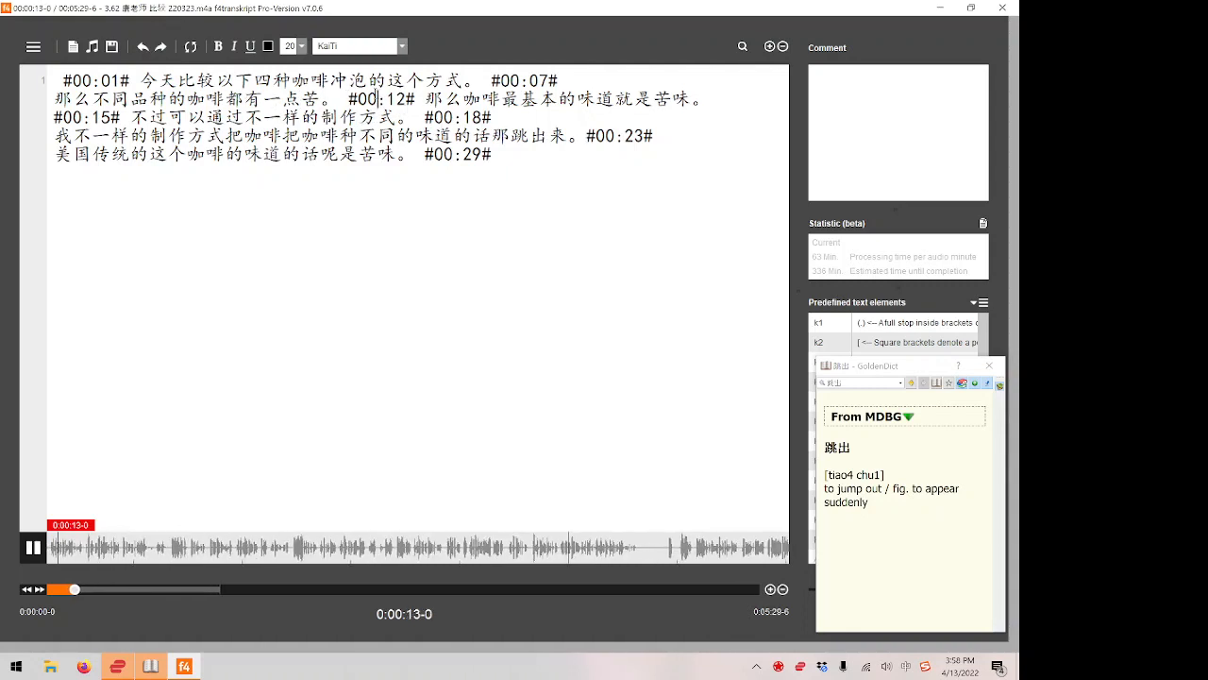
{"action": "key", "text": "F4"}
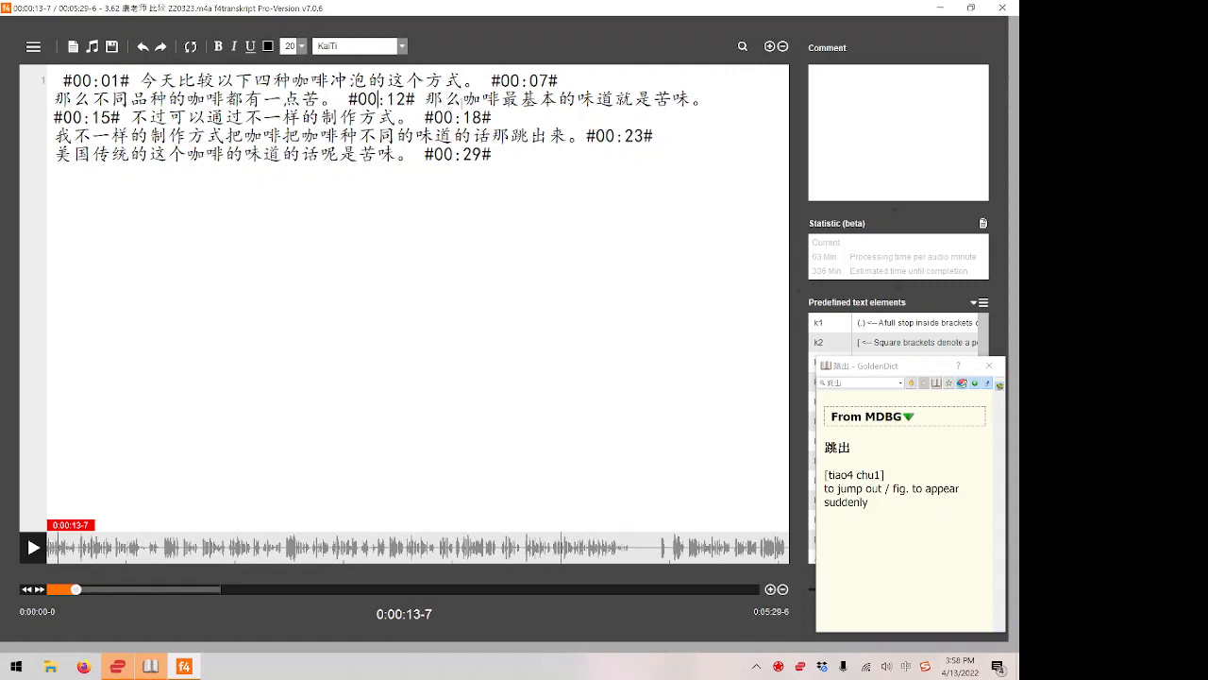
{"action": "key", "text": "Right"}
{"action": "key", "text": "Right"}
{"action": "key", "text": "Right"}
{"action": "key", "text": "BackSpace"}
{"action": "type", "text": "1"}
Replay the audio around the #00:11# timestamp and set that timestamp back to #00:12#.
{"action": "key", "text": "Left"}
{"action": "key", "text": "Left"}
{"action": "key", "text": "Left"}
{"action": "key", "text": "F4"}
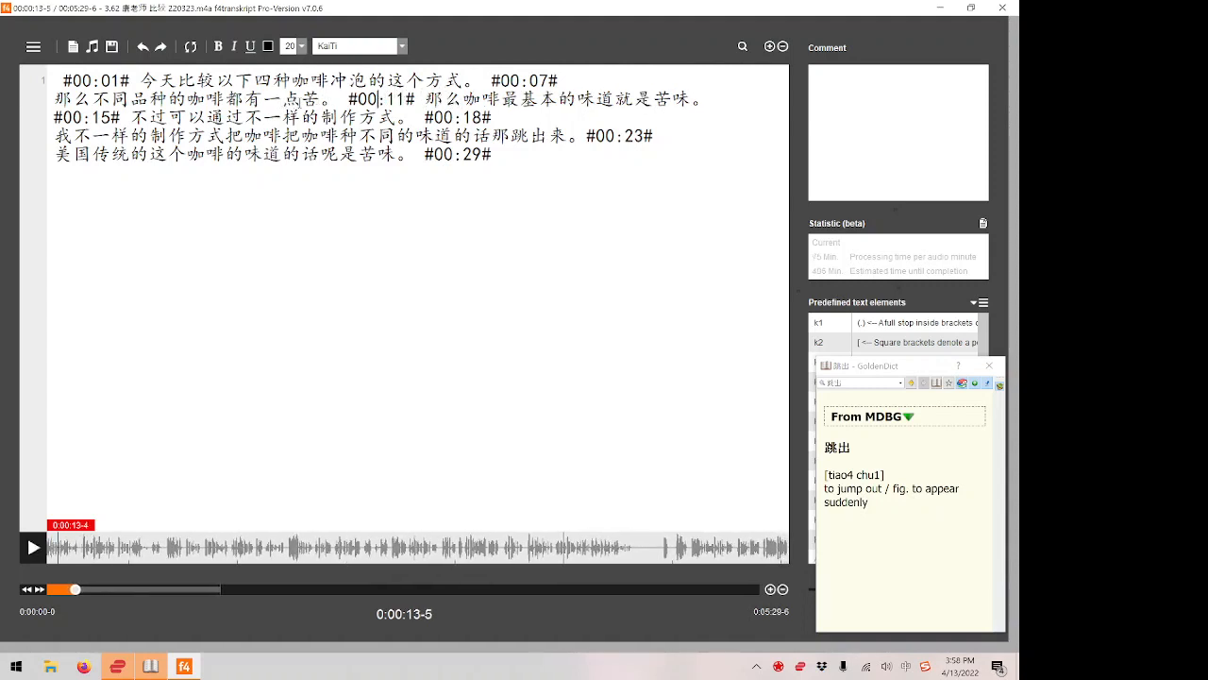
{"action": "key", "text": "F4"}
{"action": "mouse_move", "coordinate": [397, 99]}
{"action": "left_mouse_down"}
{"action": "mouse_move", "coordinate": [308, 117]}
{"action": "mouse_move", "coordinate": [366, 118]}
{"action": "mouse_move", "coordinate": [388, 99]}
{"action": "left_mouse_up"}
{"action": "left_click", "coordinate": [366, 115]}
{"action": "left_click", "coordinate": [388, 99]}
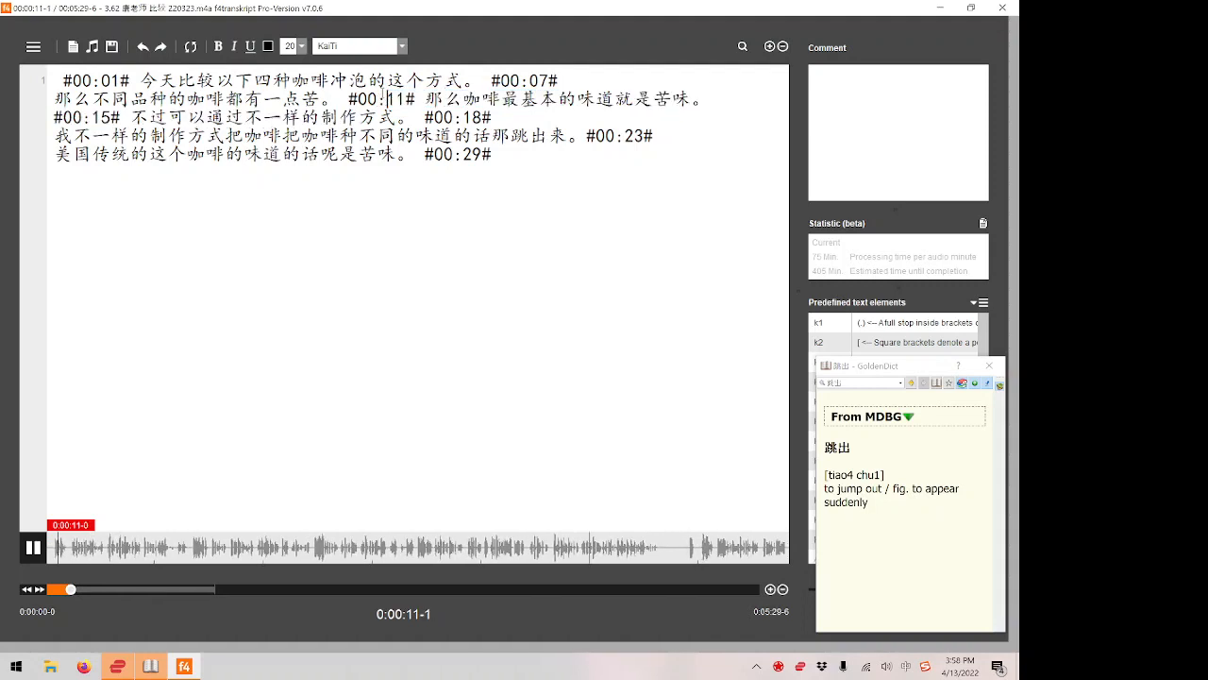
{"action": "key", "text": "F4"}
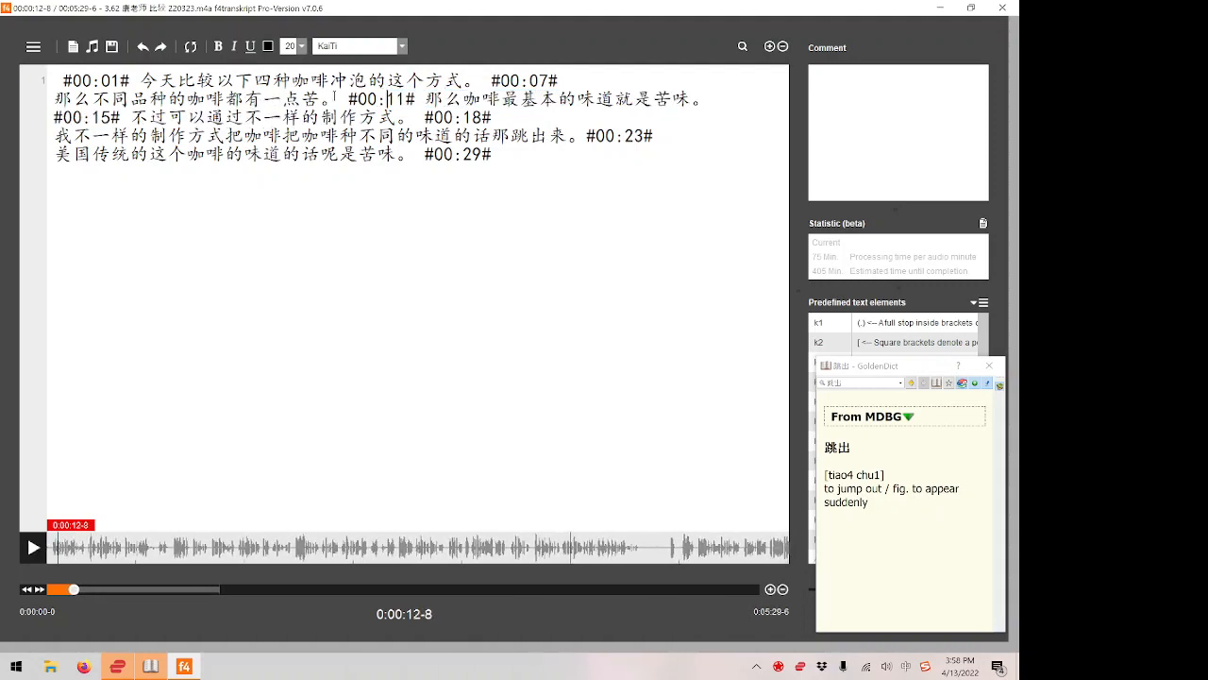
{"action": "key", "text": "Right"}
{"action": "key", "text": "Right"}
{"action": "key", "text": "BackSpace"}
{"action": "type", "text": "2"}
Play and pause the passage following the #00:29# timestamp, discarding the partial pinyin entry at the end of the last line.
{"action": "left_click", "coordinate": [394, 164]}
{"action": "key", "text": "F4"}
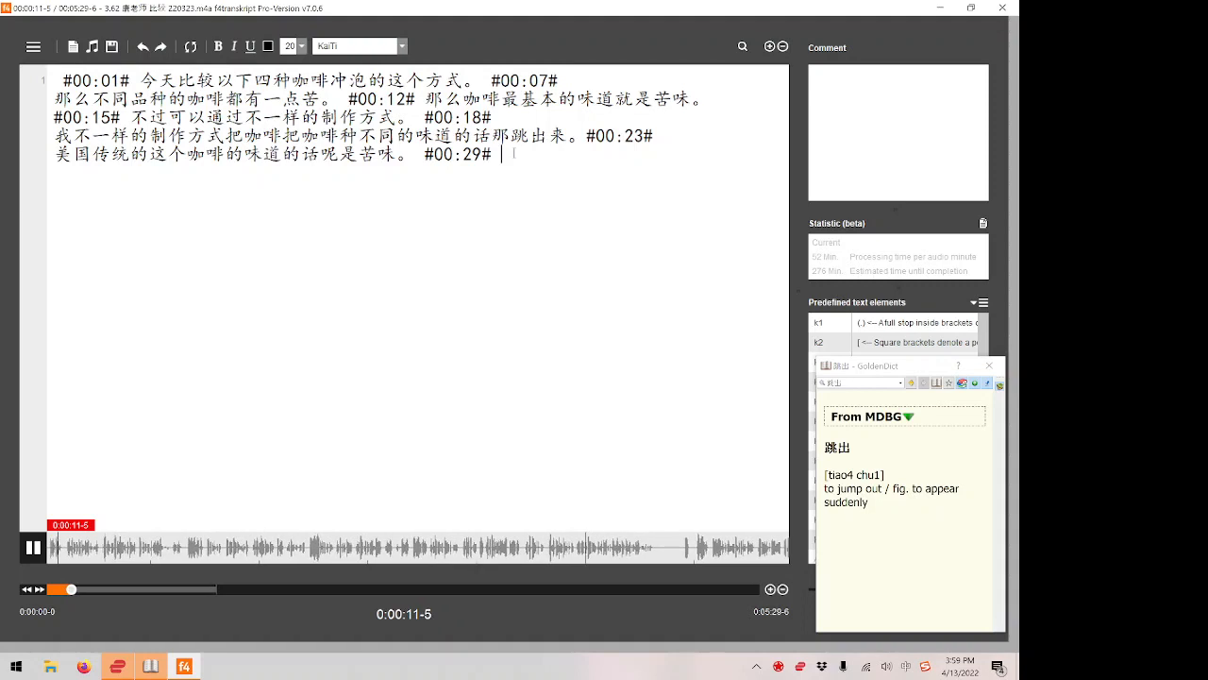
{"action": "type", "text": "do"}
{"action": "key", "text": "F4"}
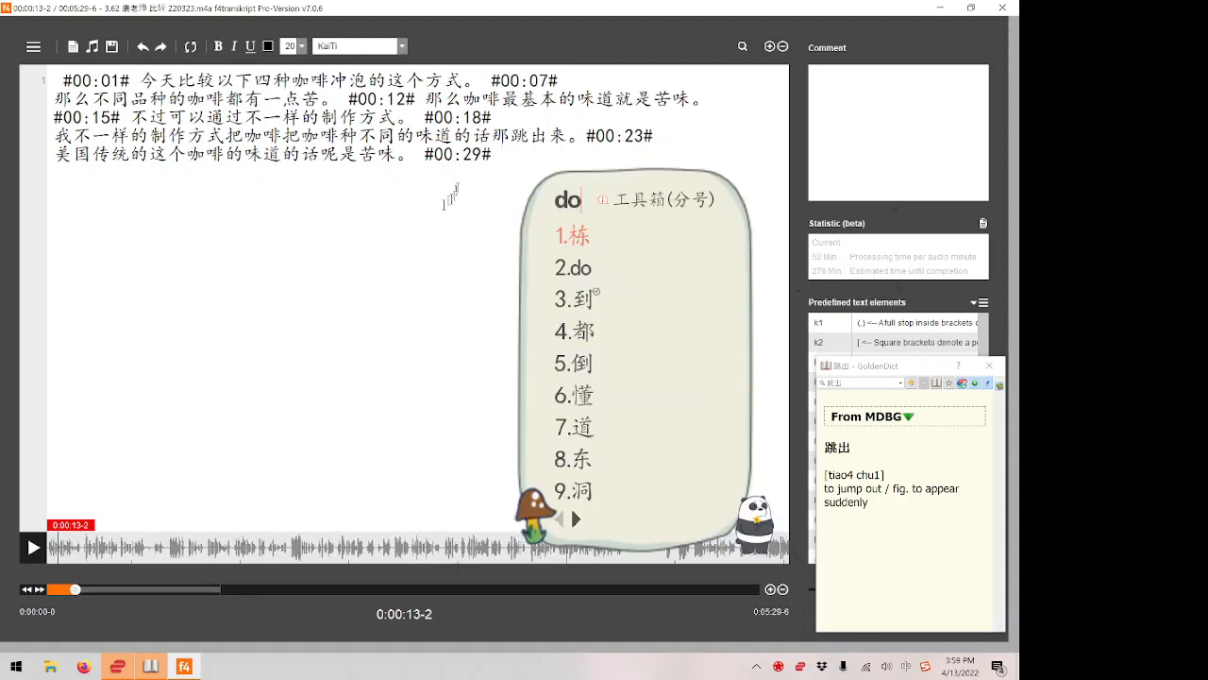
{"action": "double_click", "coordinate": [477, 153]}
{"action": "key", "text": "F4"}
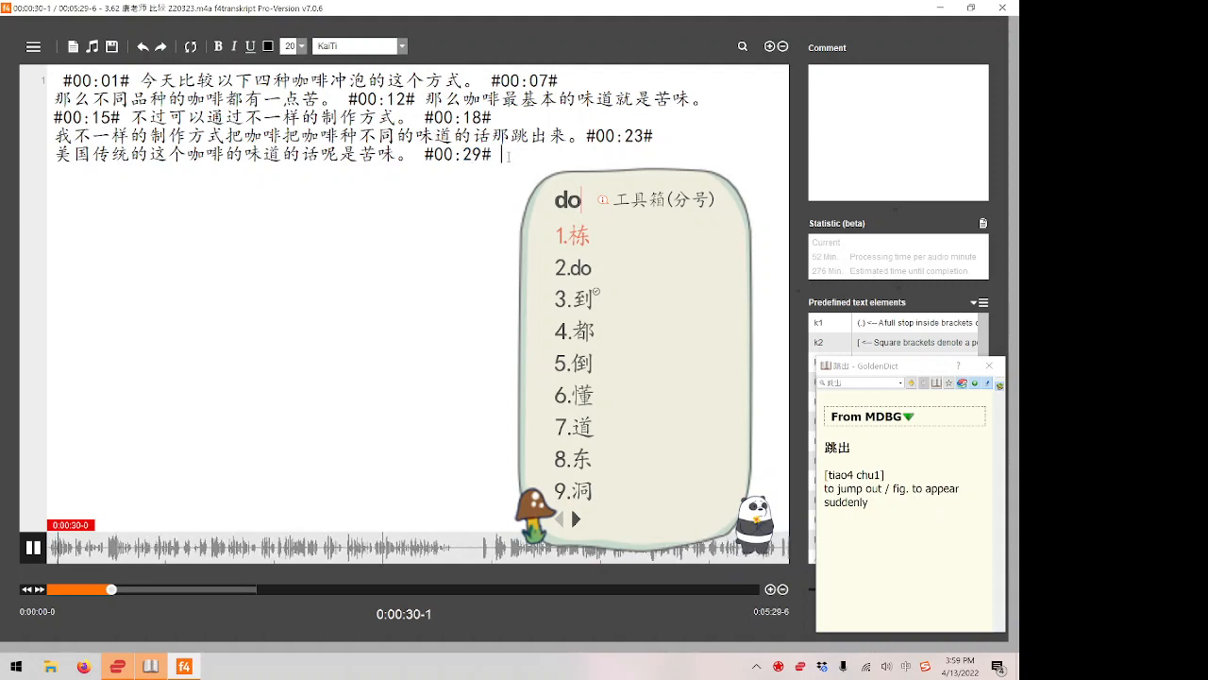
{"action": "type", "text": "c"}
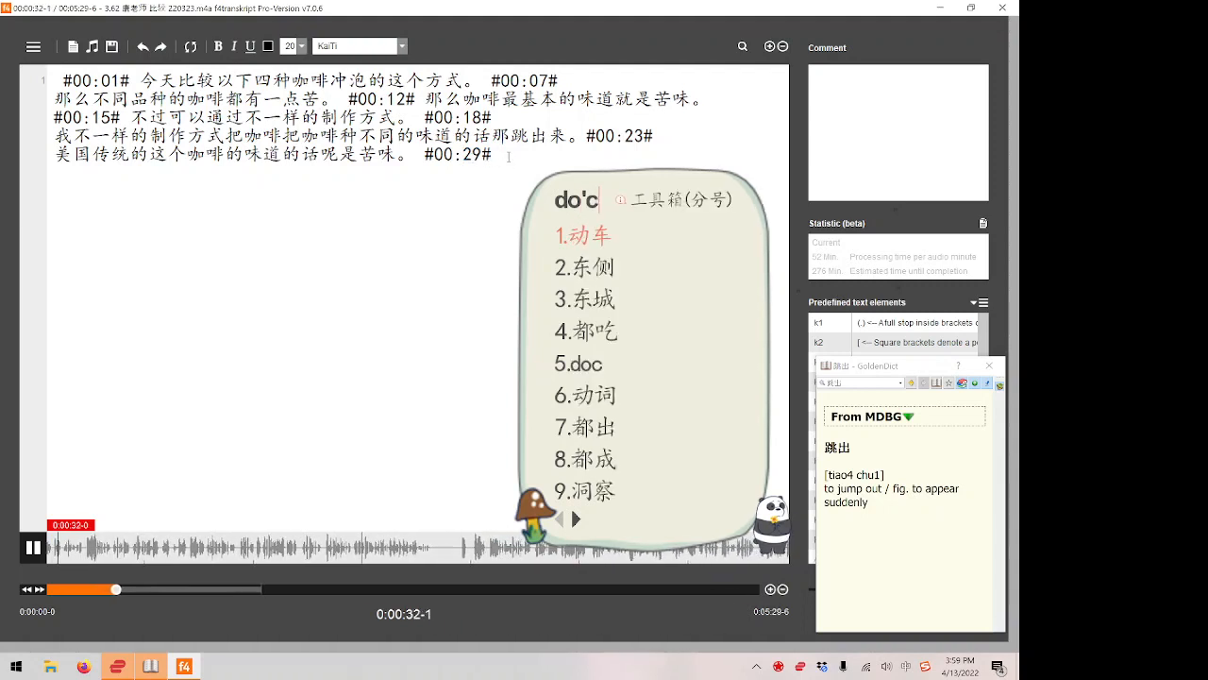
{"action": "key", "text": "BackSpace"}
{"action": "key", "text": "BackSpace"}
{"action": "key", "text": "BackSpace"}
{"action": "key", "text": "F4"}
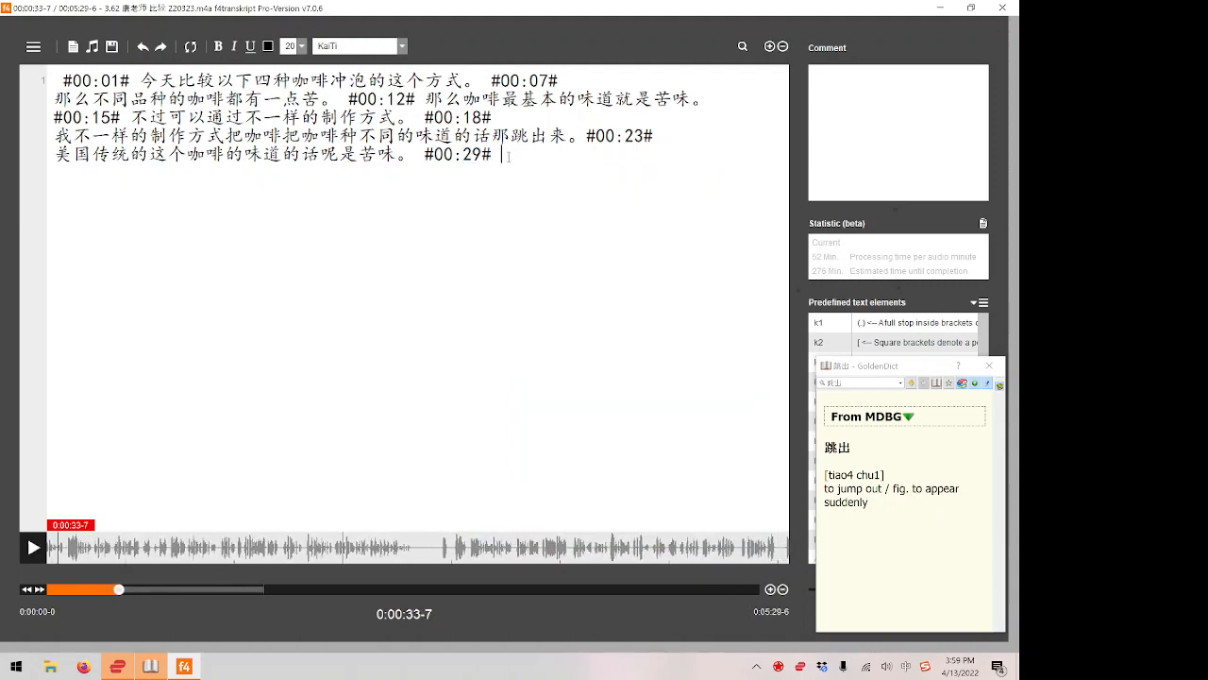
Transcribe the start of the new passage after the #00:29# timestamp as 冲泡出来的.
{"action": "type", "text": "chong'pao"}
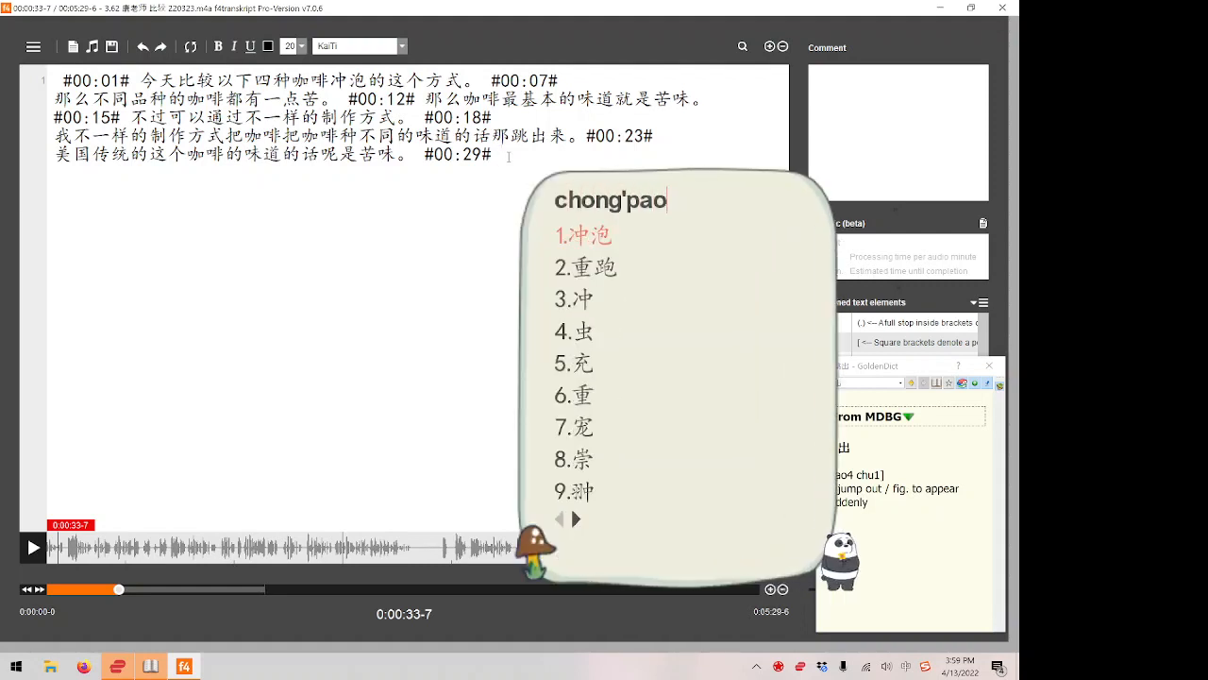
{"action": "type", "text": "'chu'lai'de"}
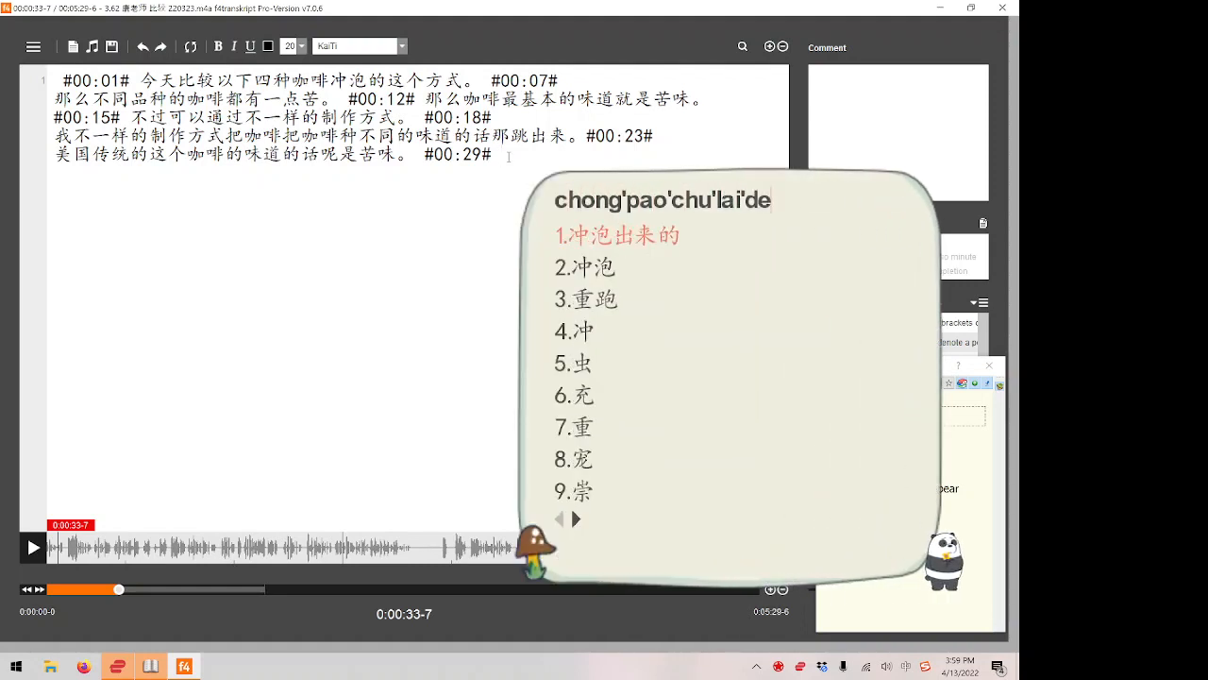
{"action": "key", "text": "space"}
Replay the passage from the #00:29# mark and add 话呢 after 冲泡出来的.
{"action": "key", "text": "F4"}
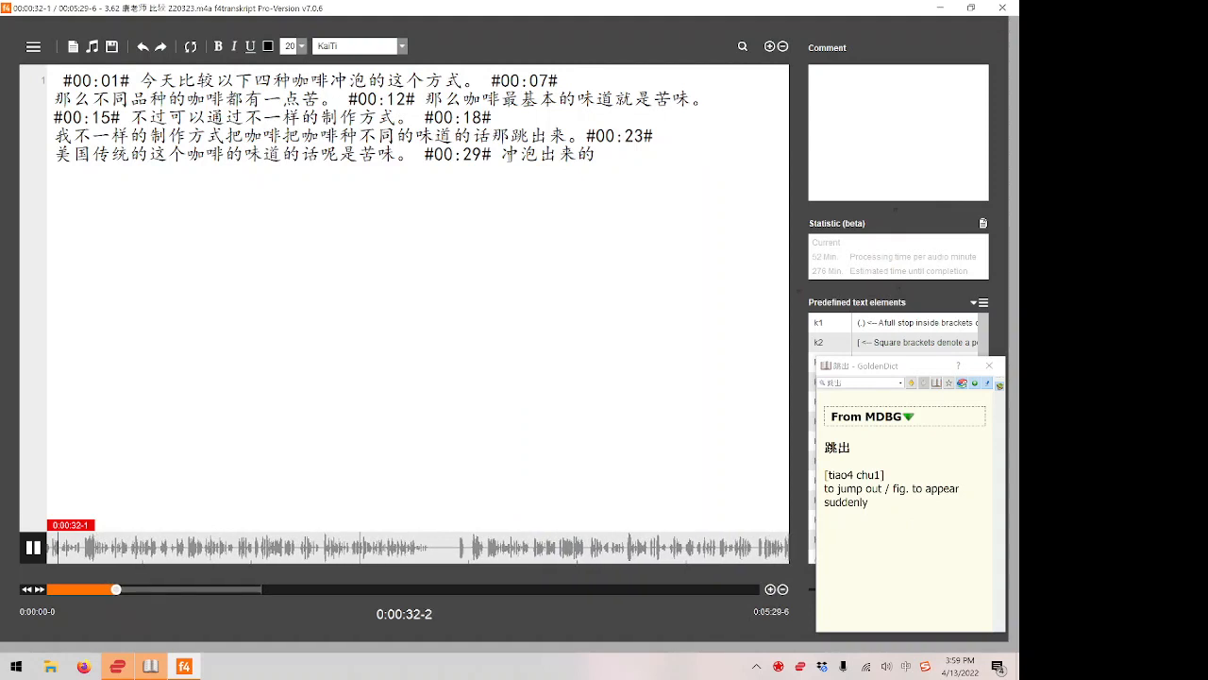
{"action": "key", "text": "F4"}
{"action": "key", "text": "F4"}
{"action": "key", "text": "F4"}
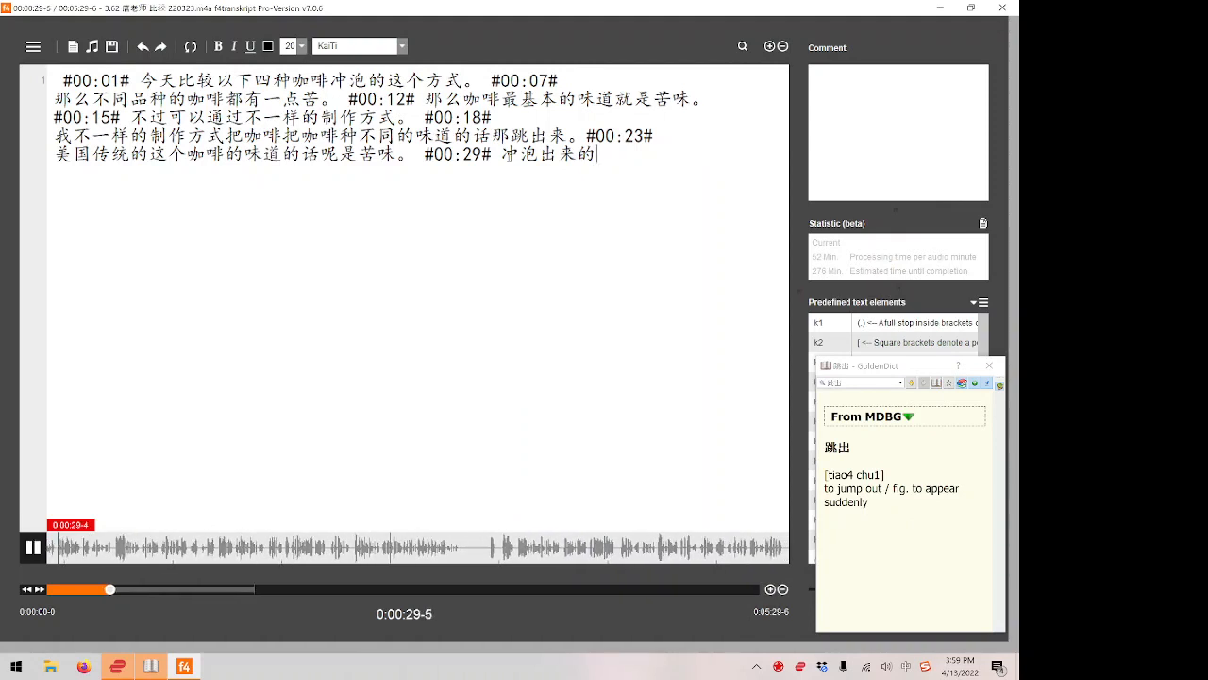
{"action": "key", "text": "F4"}
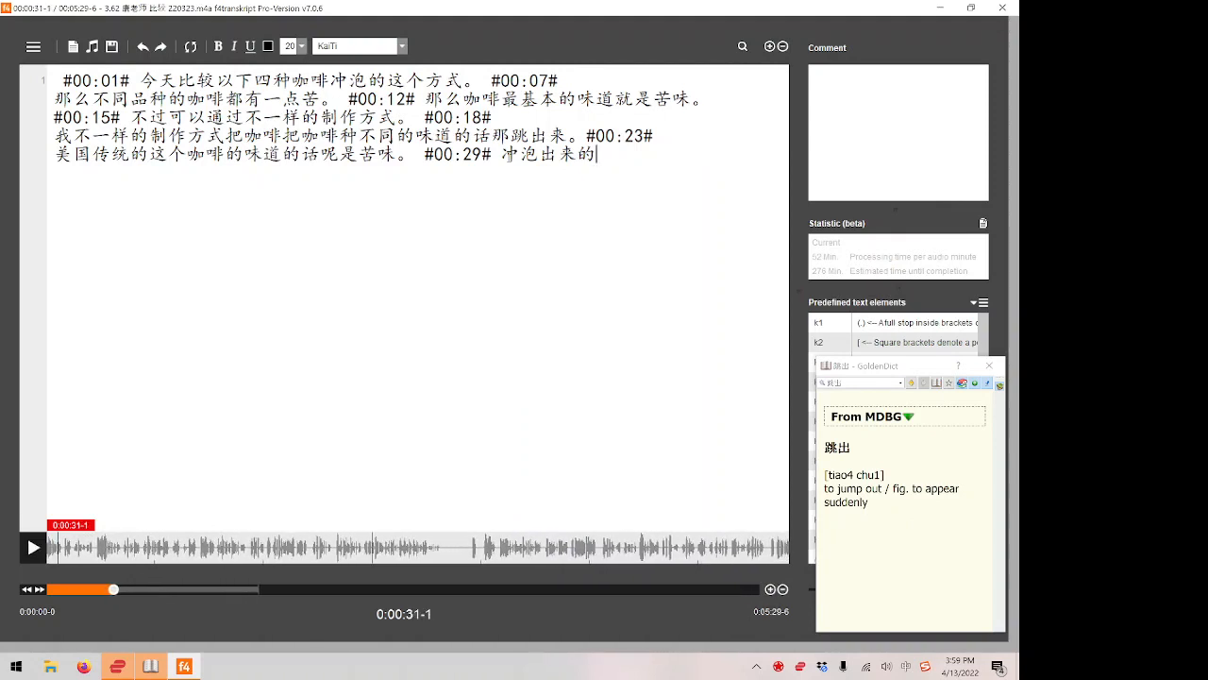
{"action": "type", "text": "hane"}
{"action": "key", "text": "BackSpace"}
{"action": "key", "text": "BackSpace"}
{"action": "key", "text": "BackSpace"}
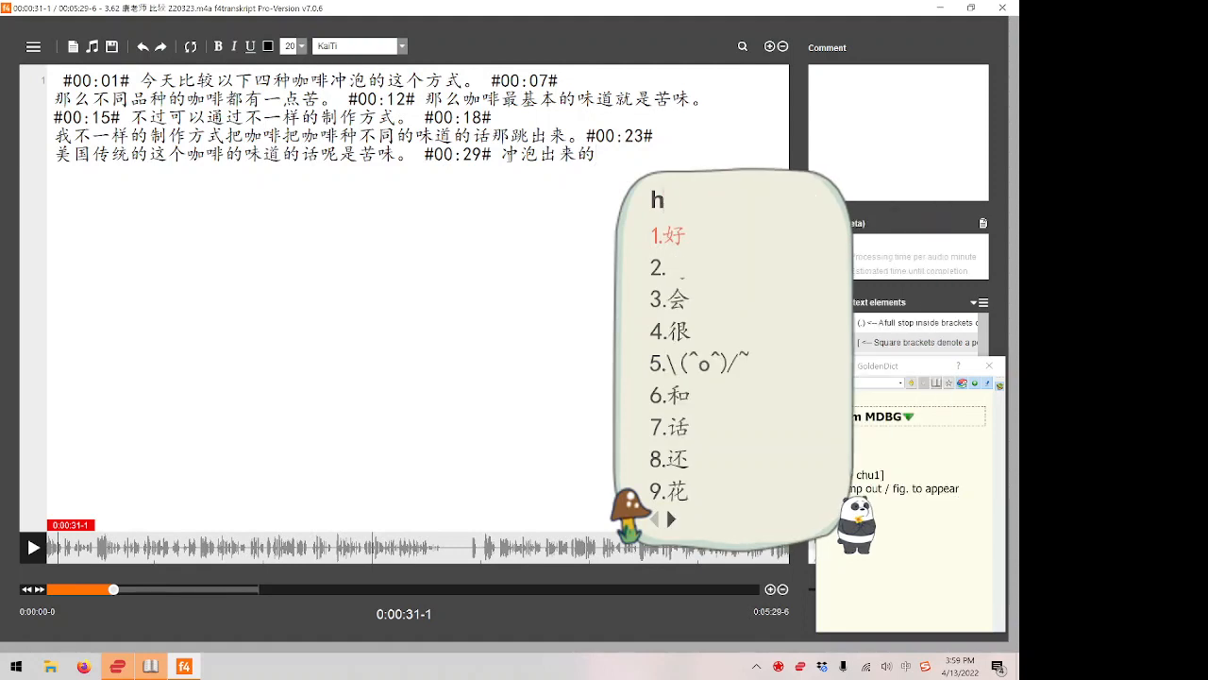
{"action": "type", "text": "uane"}
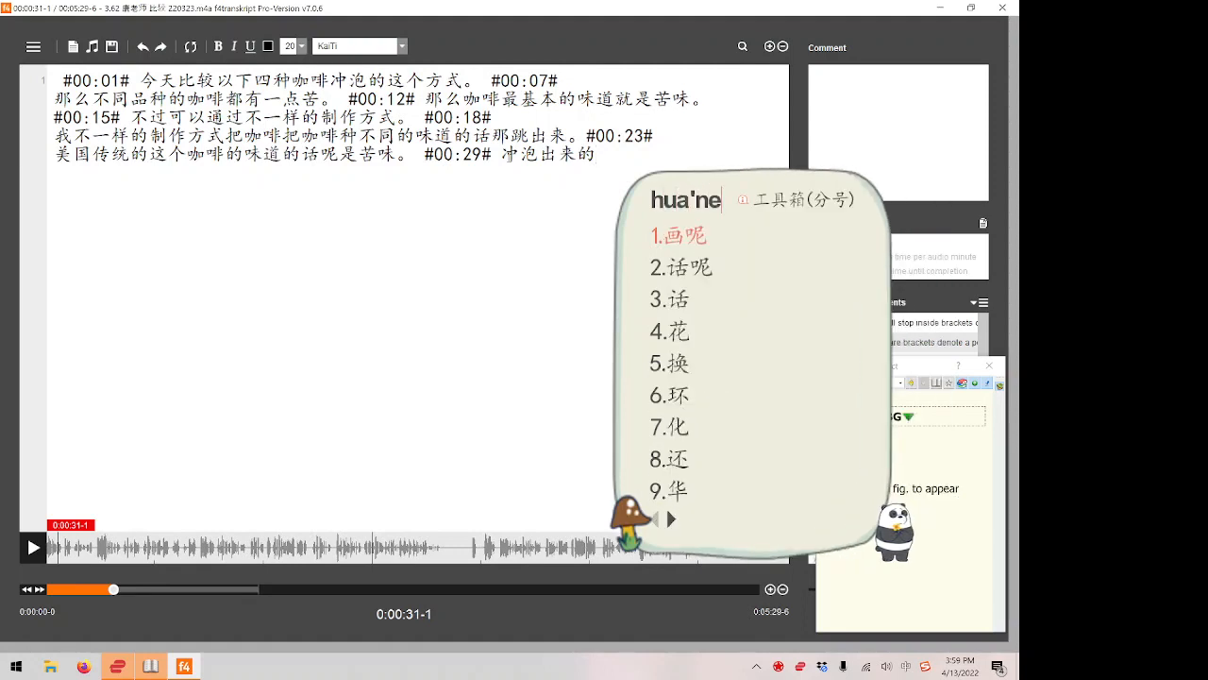
{"action": "type", "text": "2"}
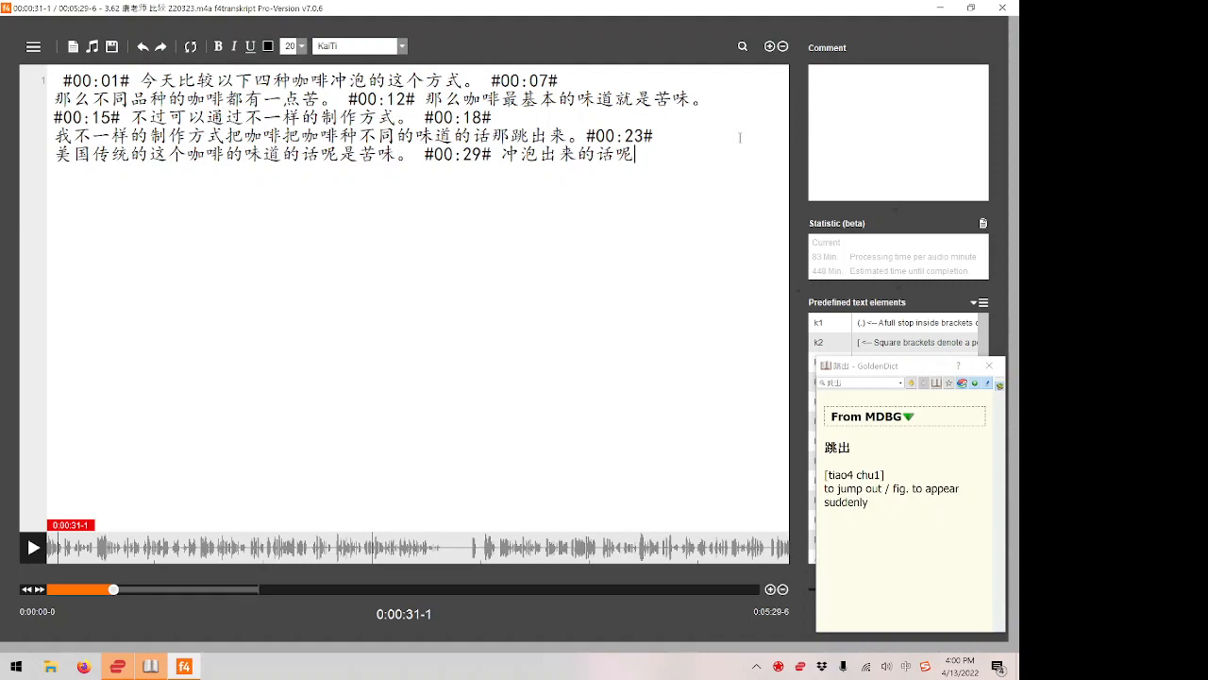
Play on, add 会有这个徒弟的这样的味道。 after 话呢, and put the passage starting with 冲泡 on its own line.
{"action": "key", "text": "F4"}
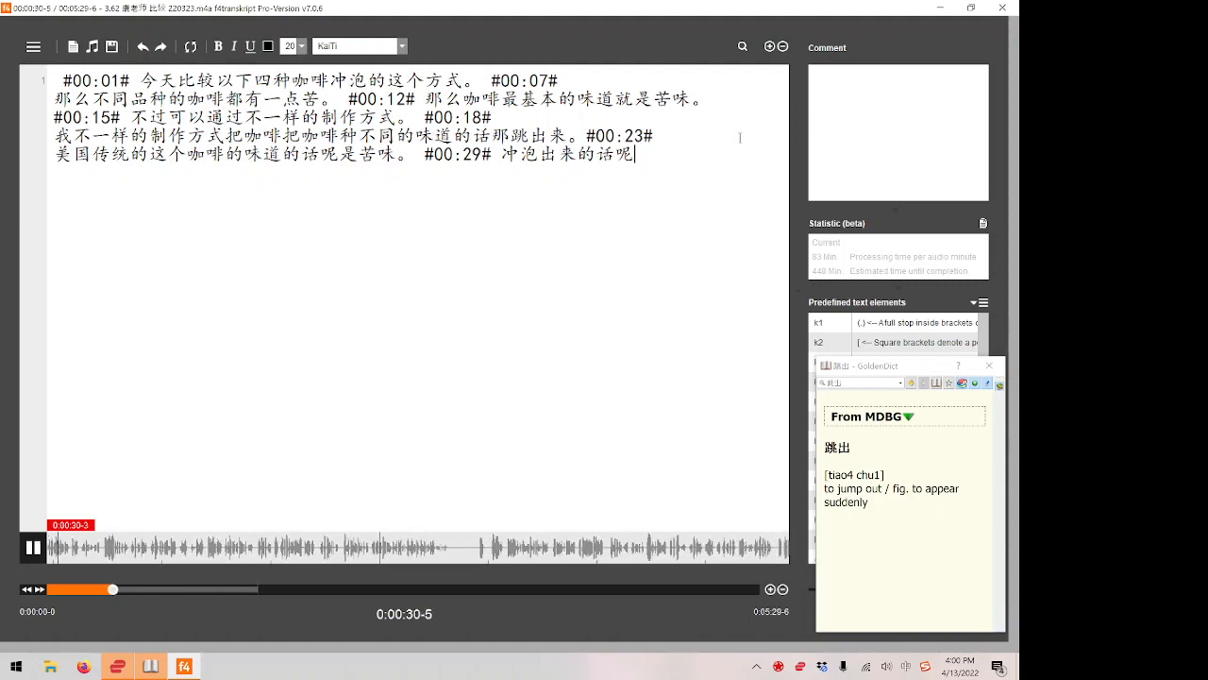
{"action": "type", "text": "hu"}
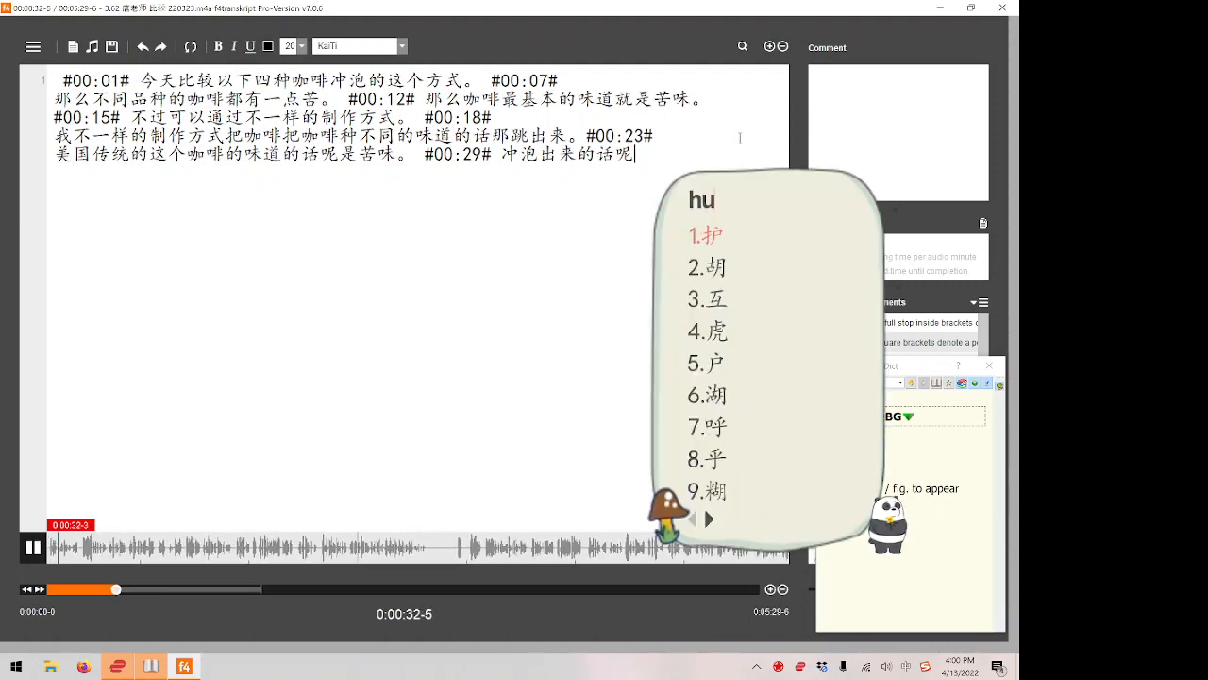
{"action": "type", "text": "i'you'zhe'ge'tu'di"}
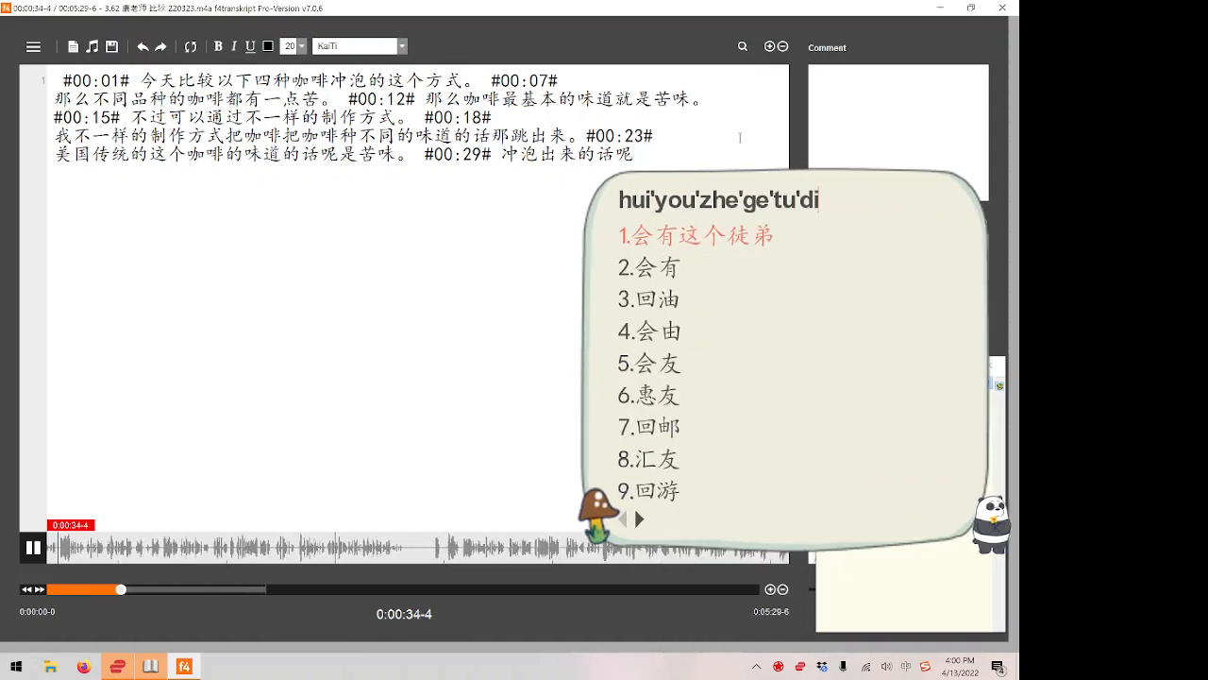
{"action": "type", "text": "'de"}
{"action": "key", "text": "F4"}
{"action": "type", "text": "zhe'ya"}
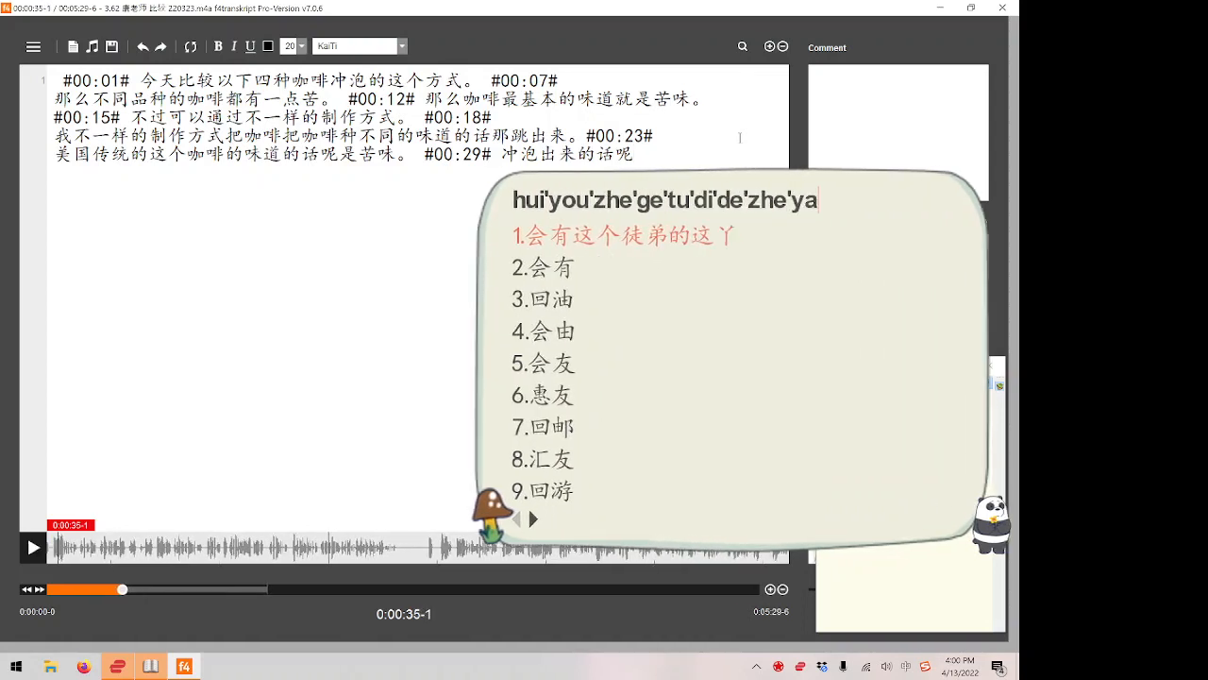
{"action": "type", "text": "ng'de'wei'dao"}
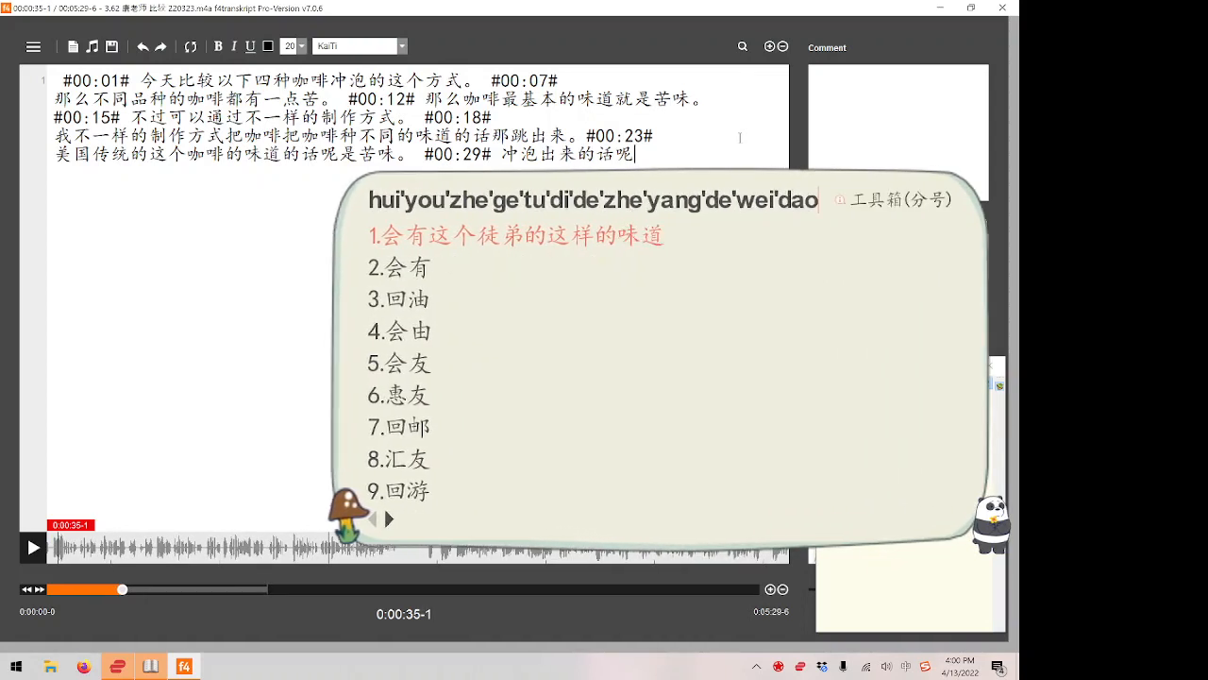
{"action": "key", "text": "space"}
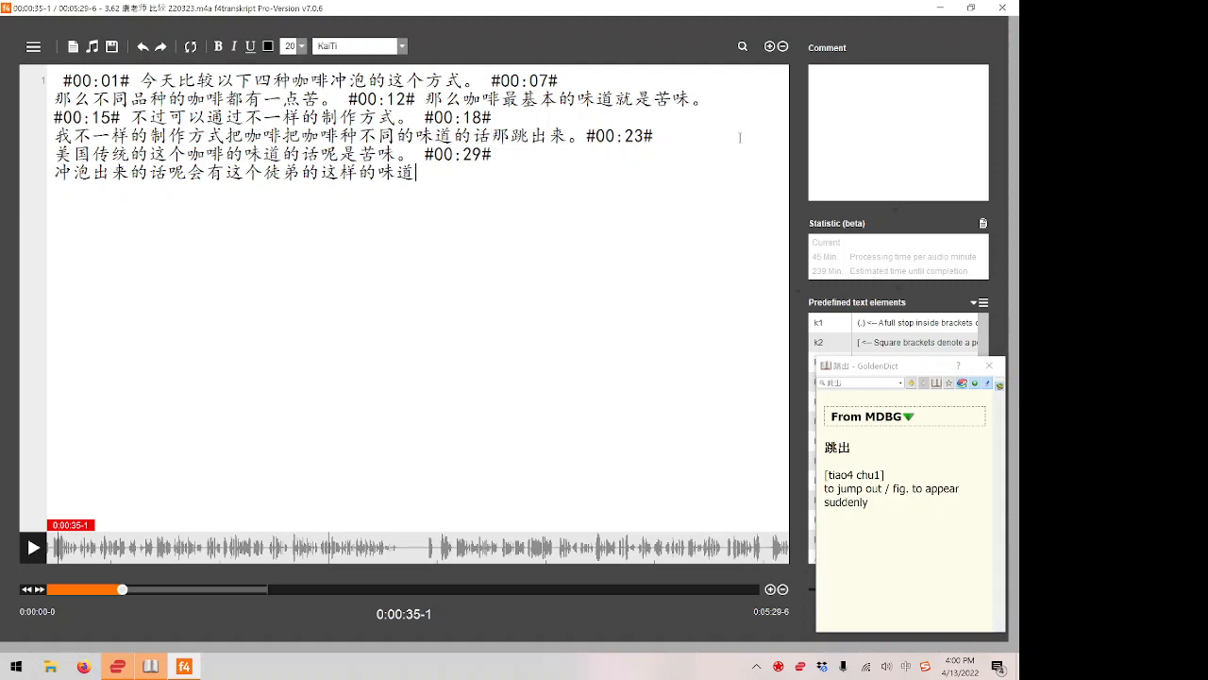
{"action": "type", "text": "。"}
{"action": "key", "text": "F8"}
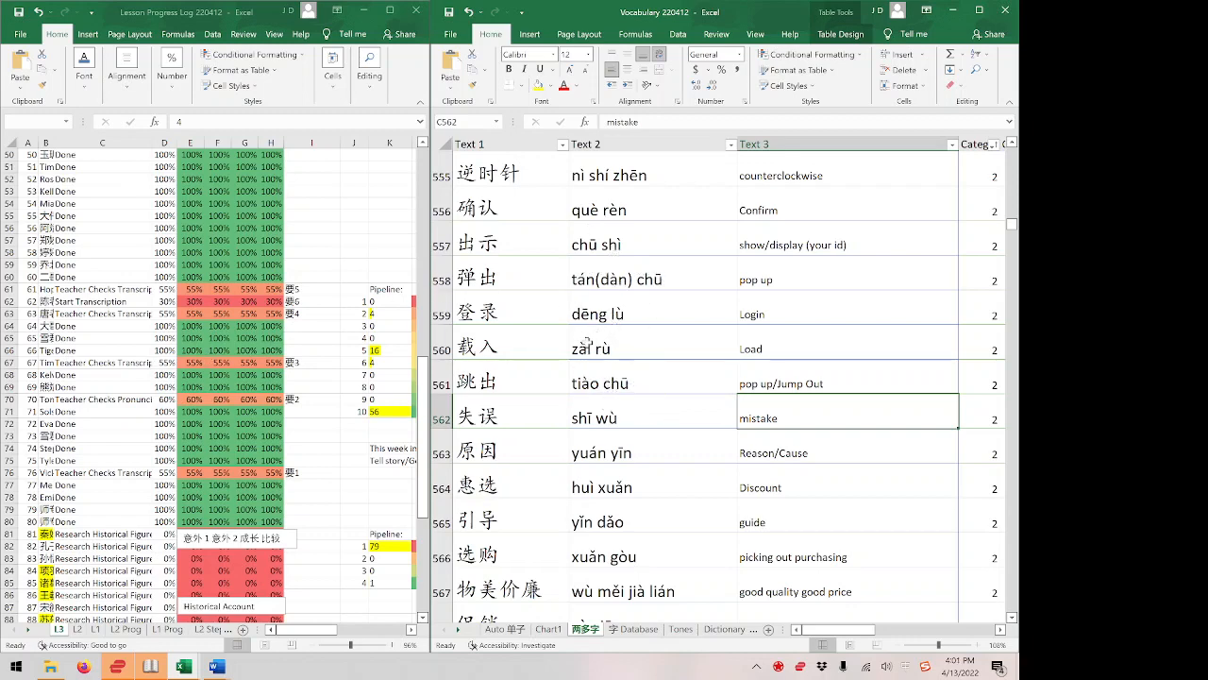
In the Excel vocabulary list, go to the first empty row below 品种 and enter 好的 in the Text 1 column.
{"action": "scroll", "coordinate": [587, 343], "scroll_direction": "down", "scroll_amount": 5}
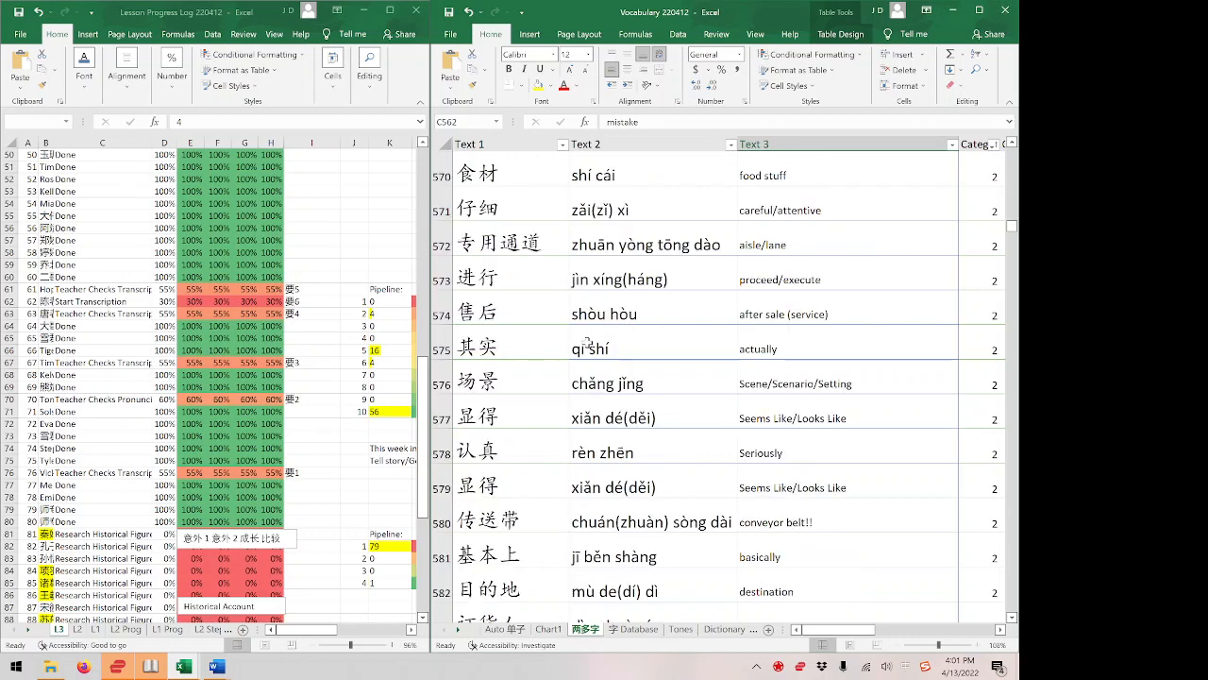
{"action": "scroll", "coordinate": [587, 342], "scroll_direction": "down", "scroll_amount": 7}
{"action": "left_click", "coordinate": [616, 371]}
{"action": "key", "text": "ctrl+Down"}
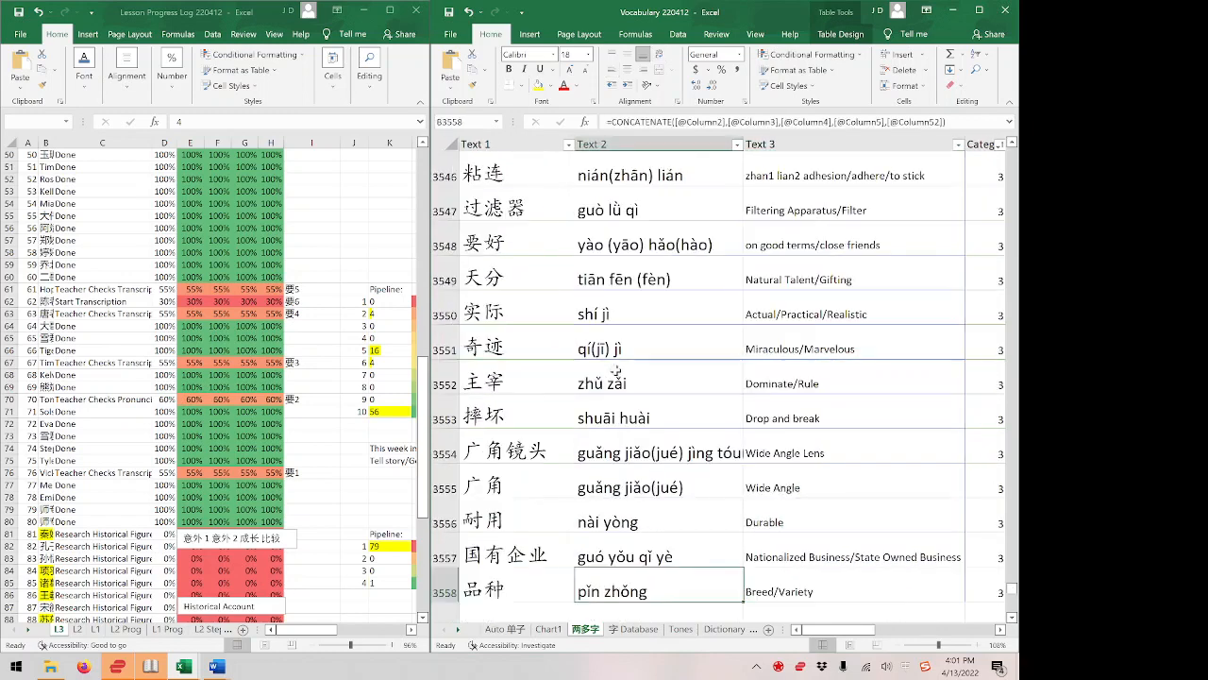
{"action": "key", "text": "Down"}
{"action": "key", "text": "Left"}
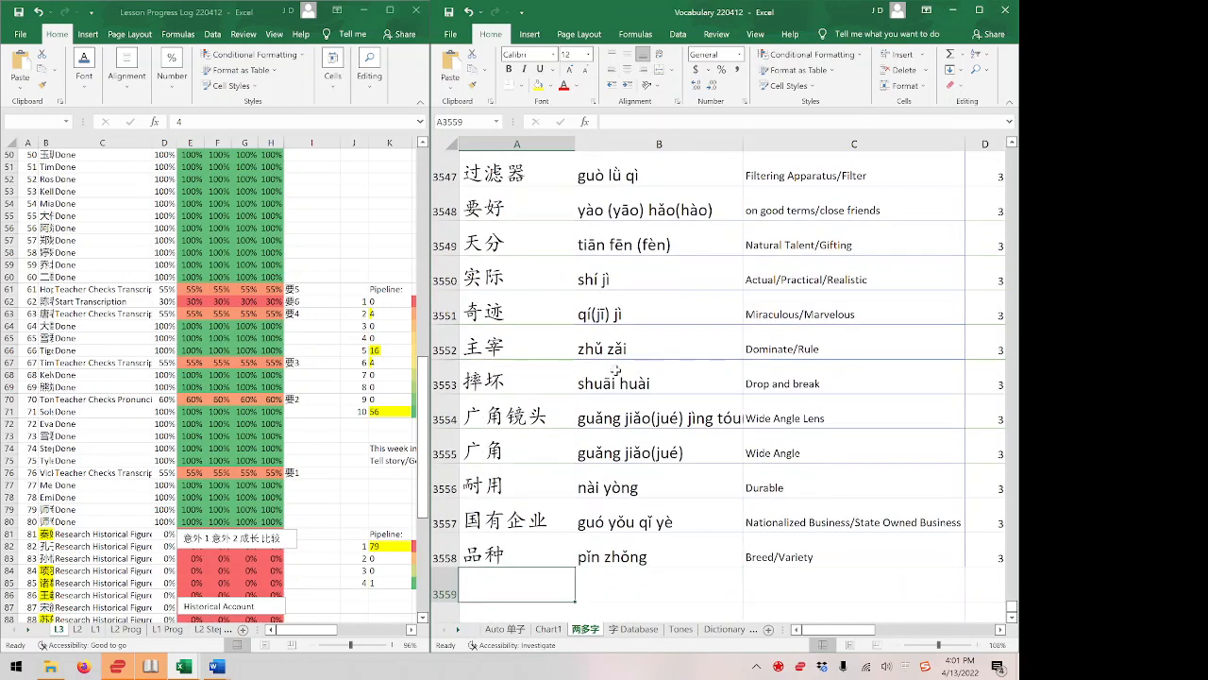
{"action": "type", "text": "haode"}
{"action": "key", "text": "space"}
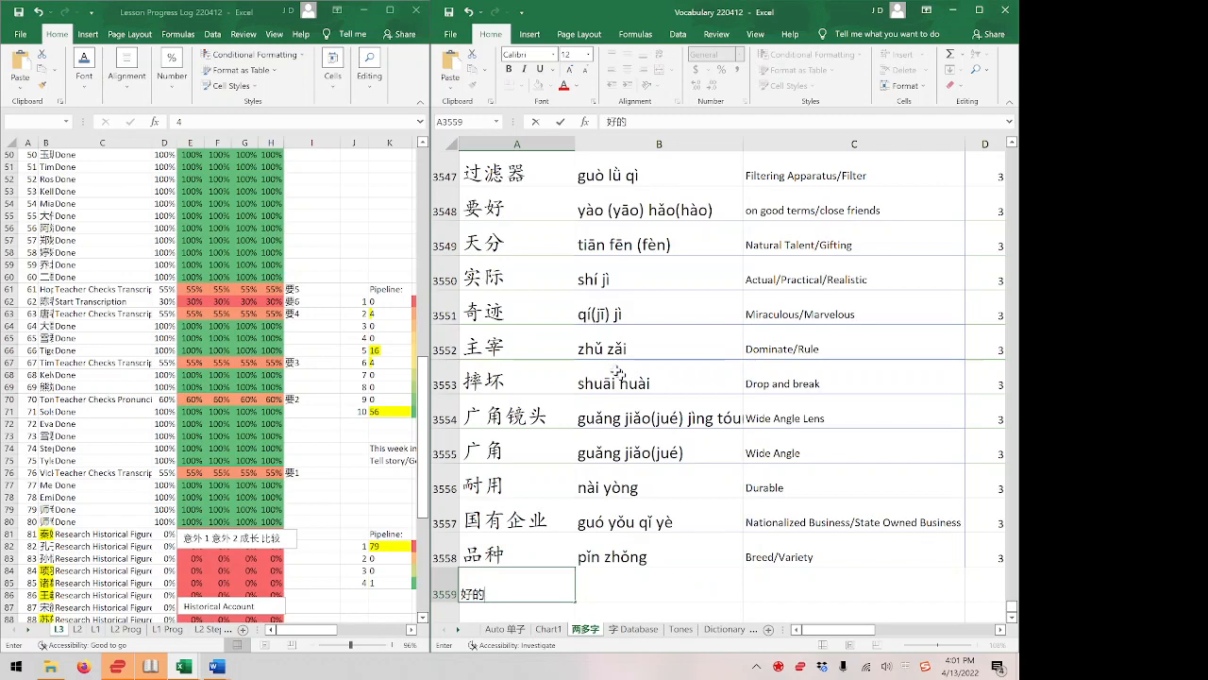
{"action": "key", "text": "Return"}
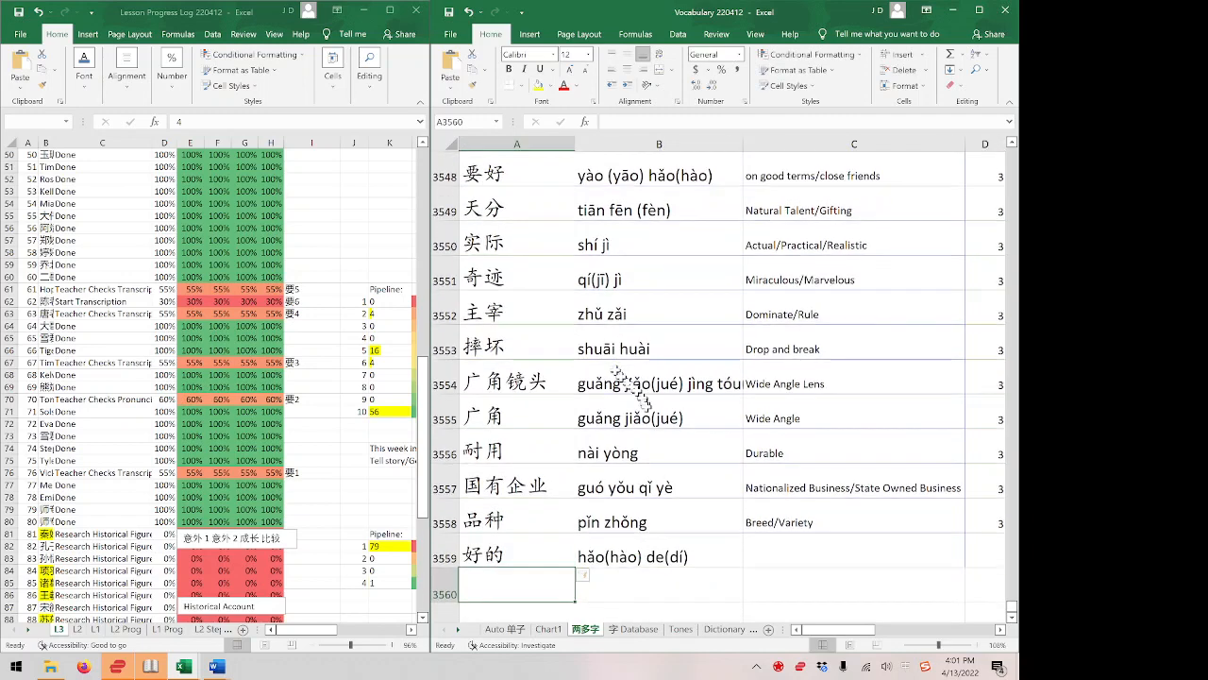
Clear 好的 from the Text 1 cell in row 3559 and switch back to the f4transkript transcript.
{"action": "left_click", "coordinate": [623, 555]}
{"action": "key", "text": "Left"}
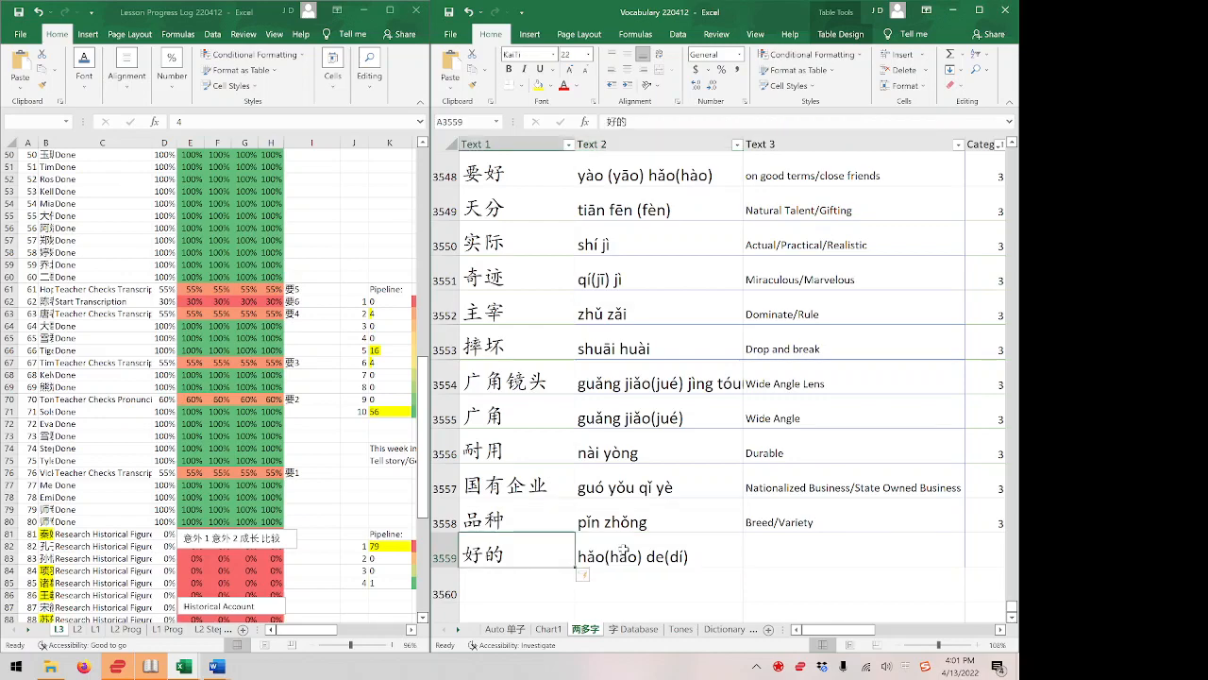
{"action": "key", "text": "alt+Tab"}
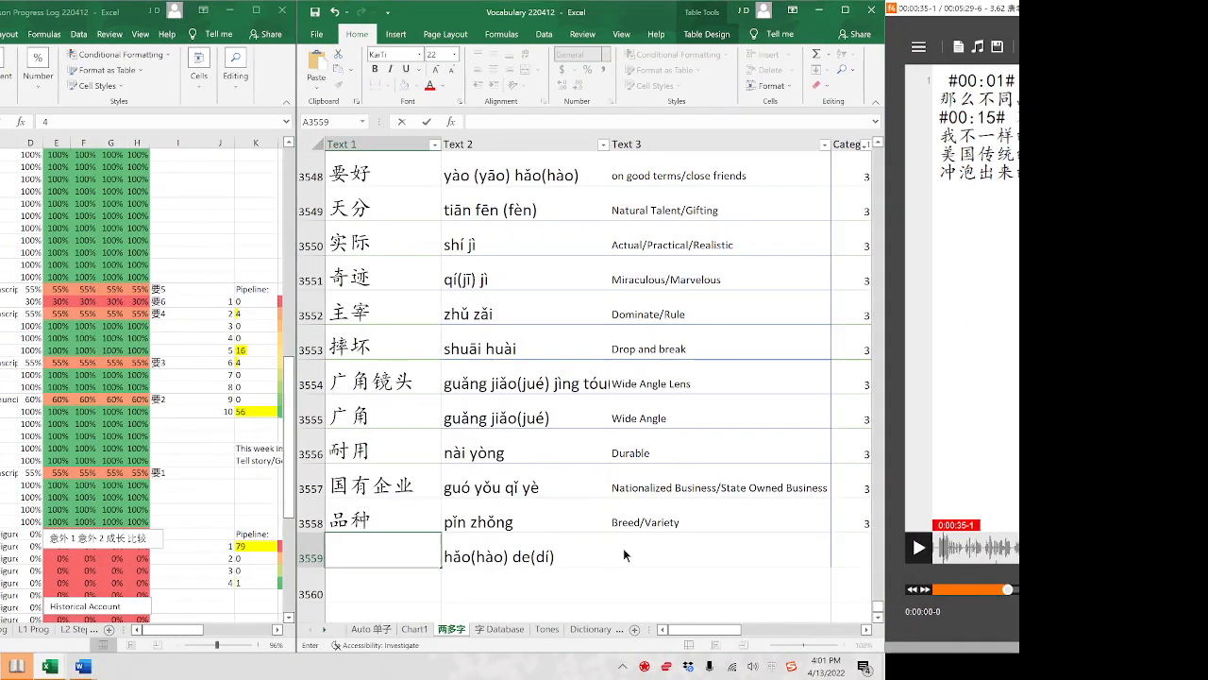